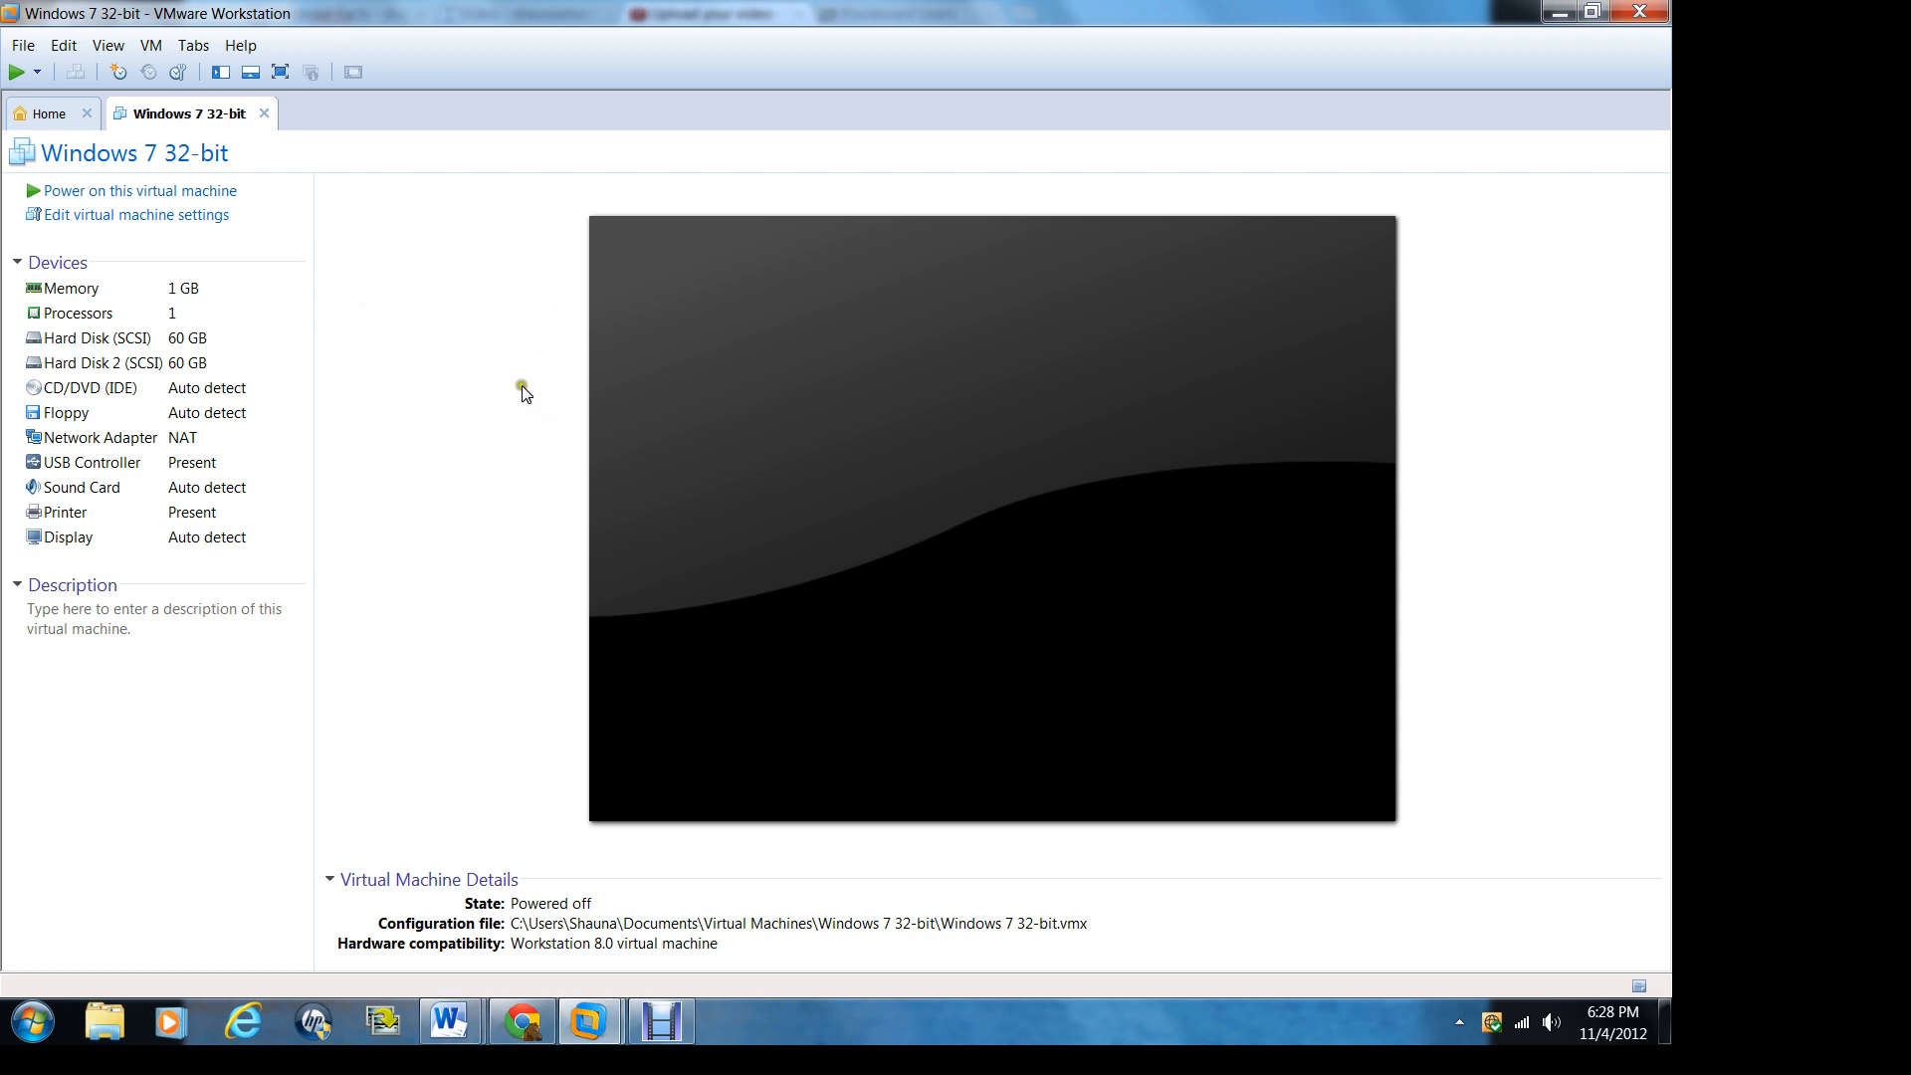
Step: Add a hard disk to the Windows 7 32-bit virtual machine's hardware as a new SCSI virtual disk
click(109, 46)
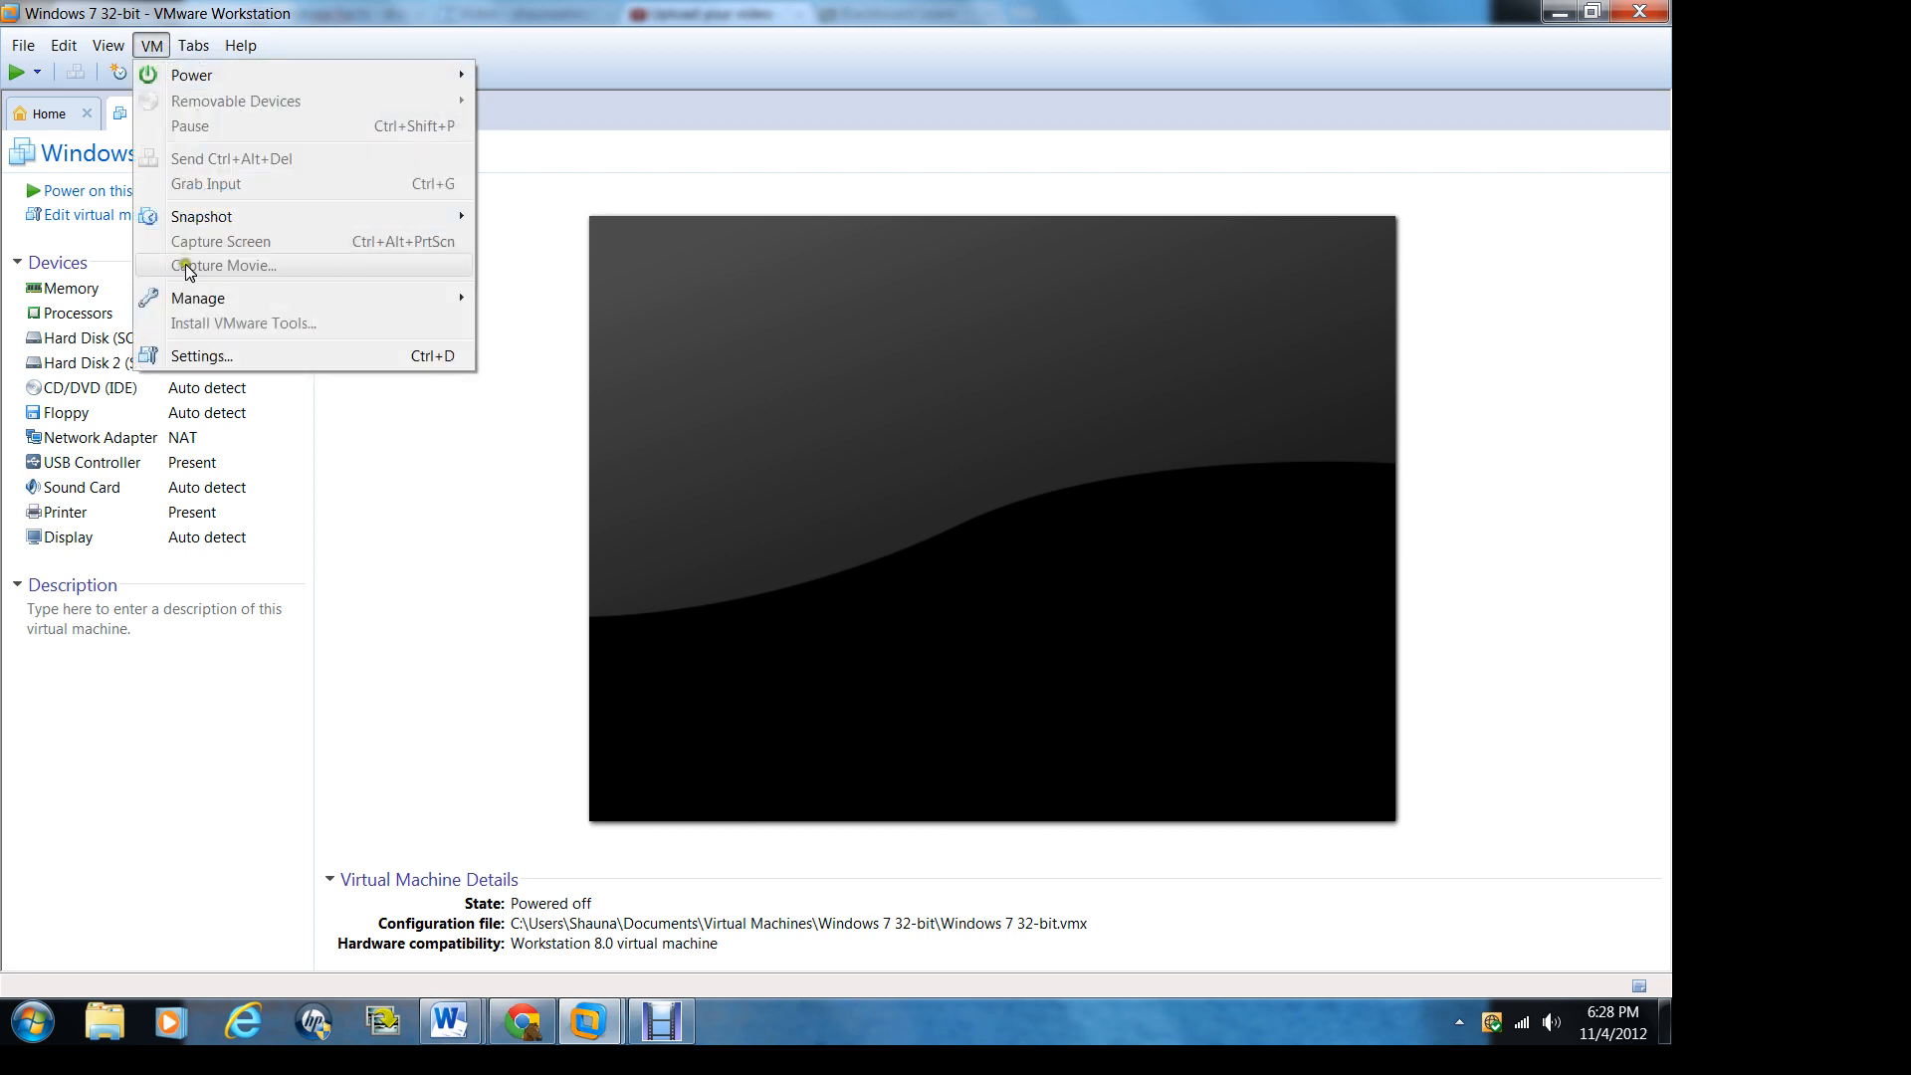
click(209, 359)
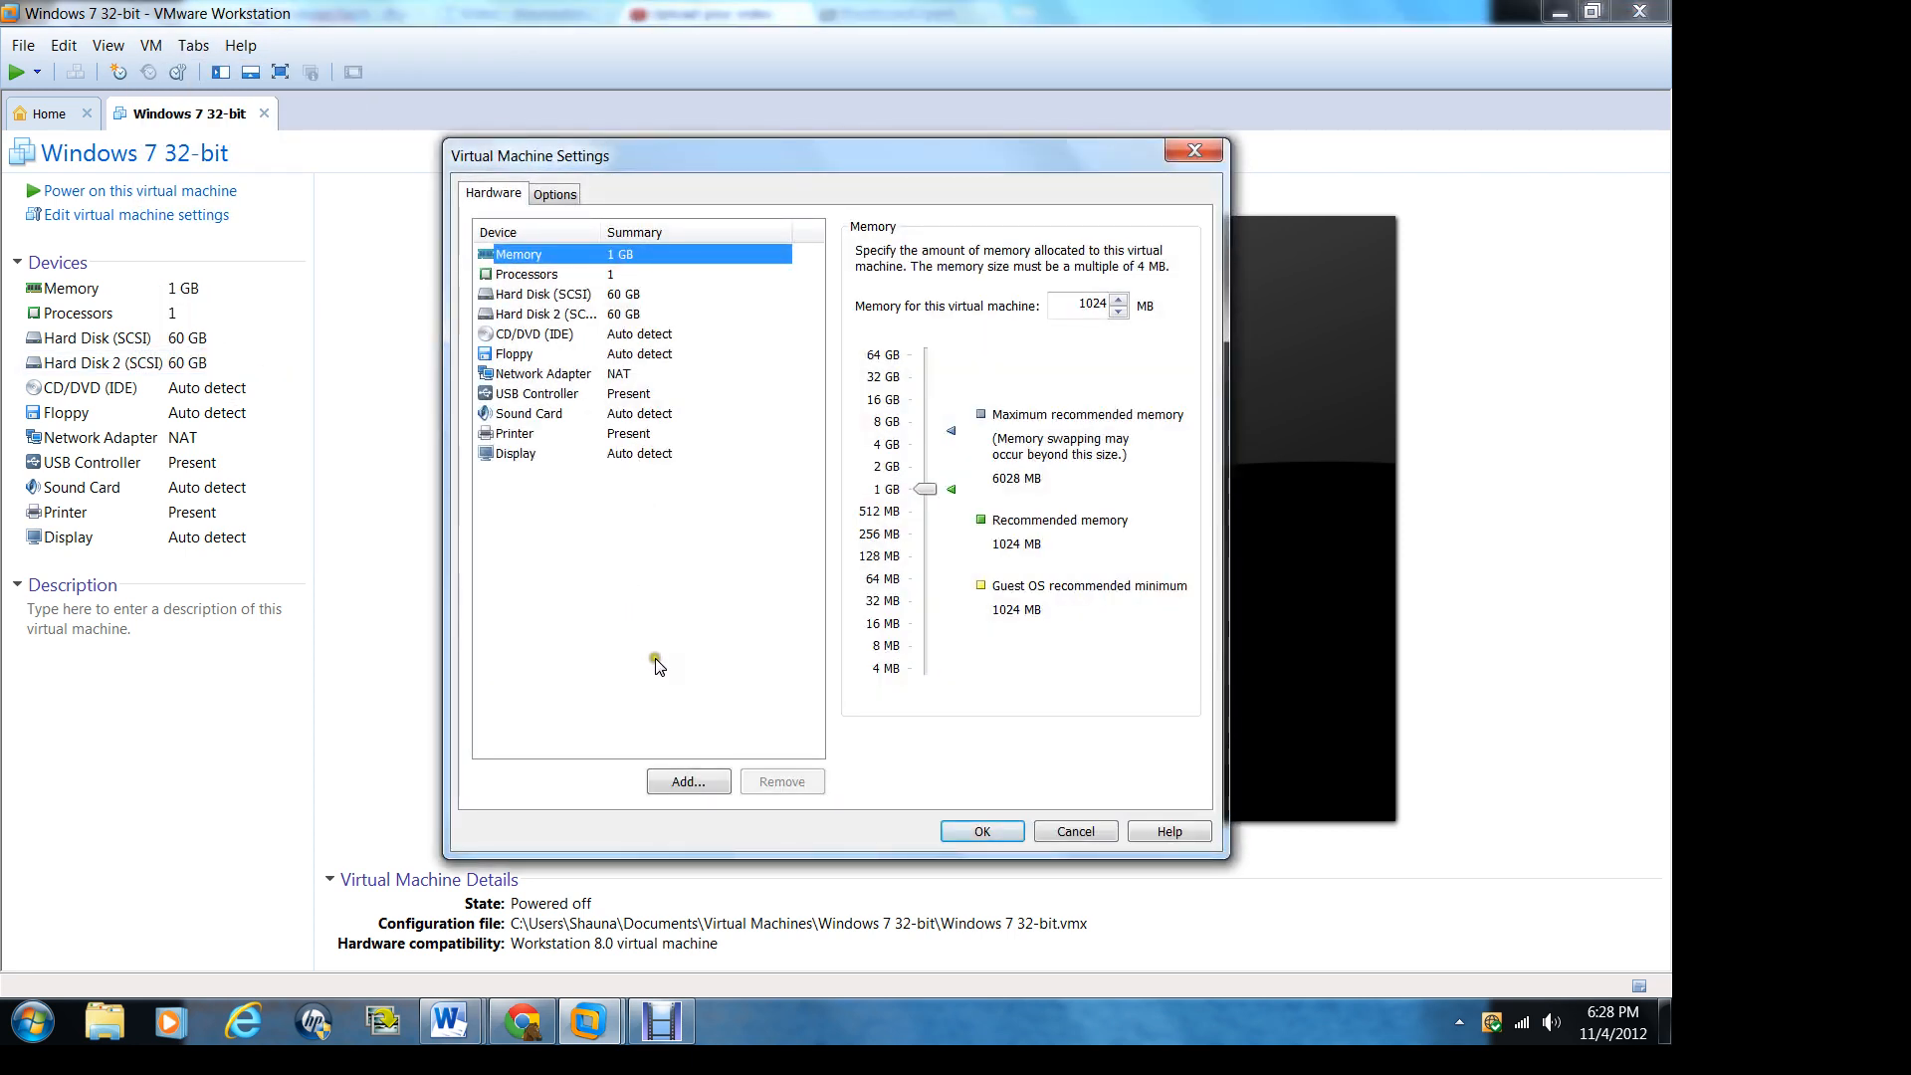
click(689, 783)
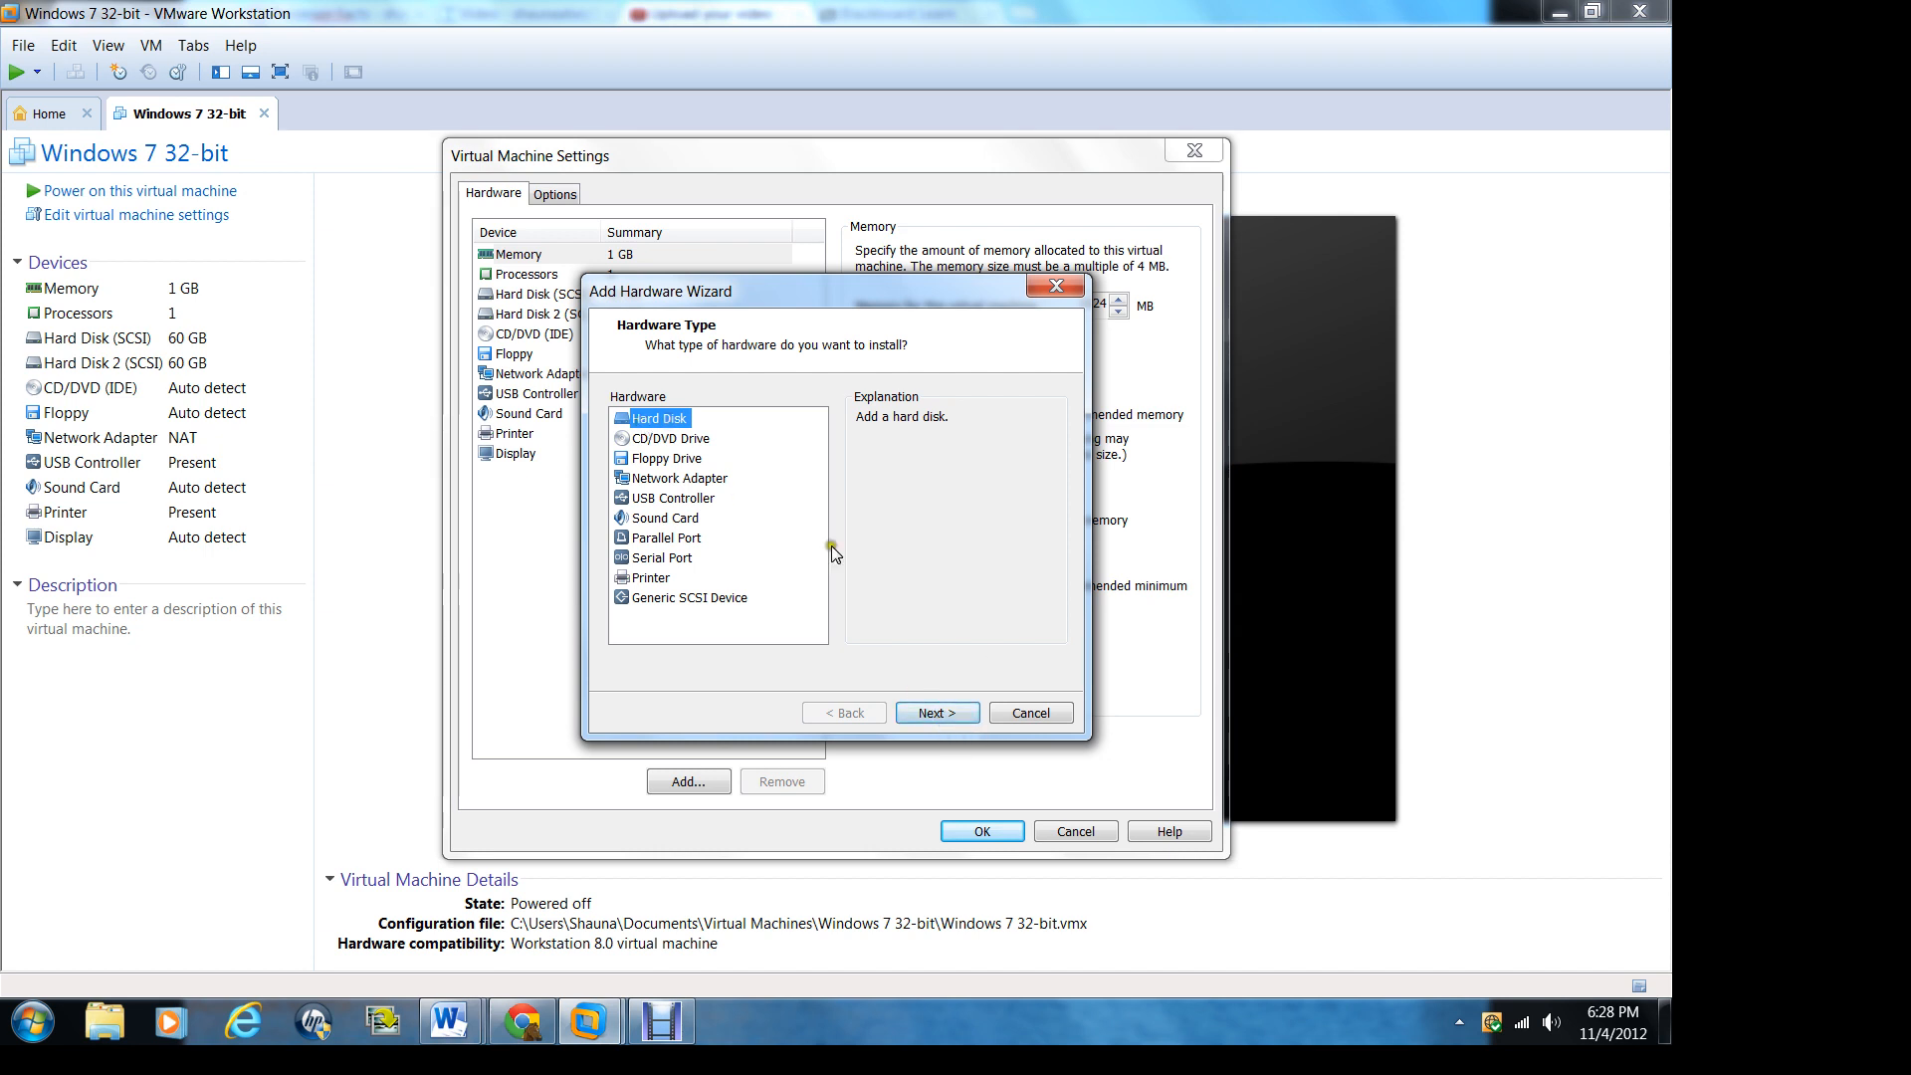
click(937, 713)
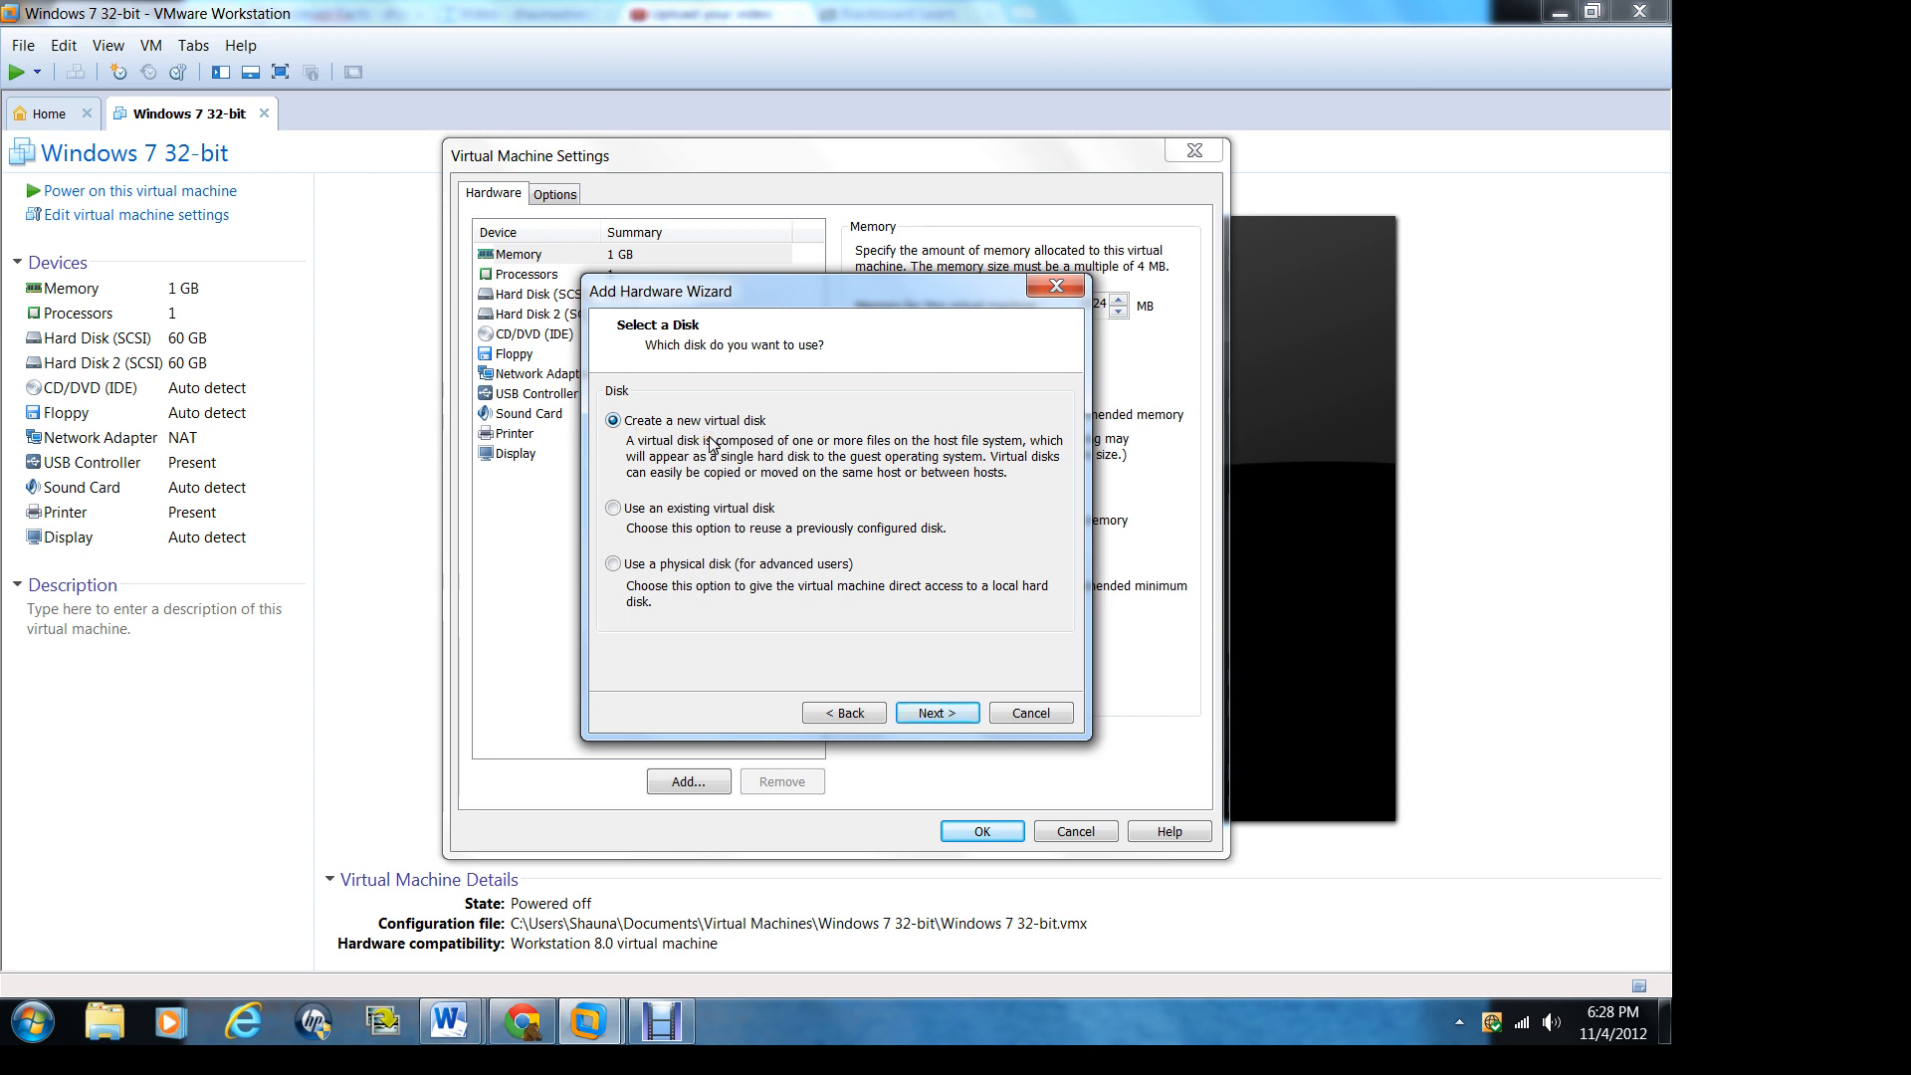
click(953, 721)
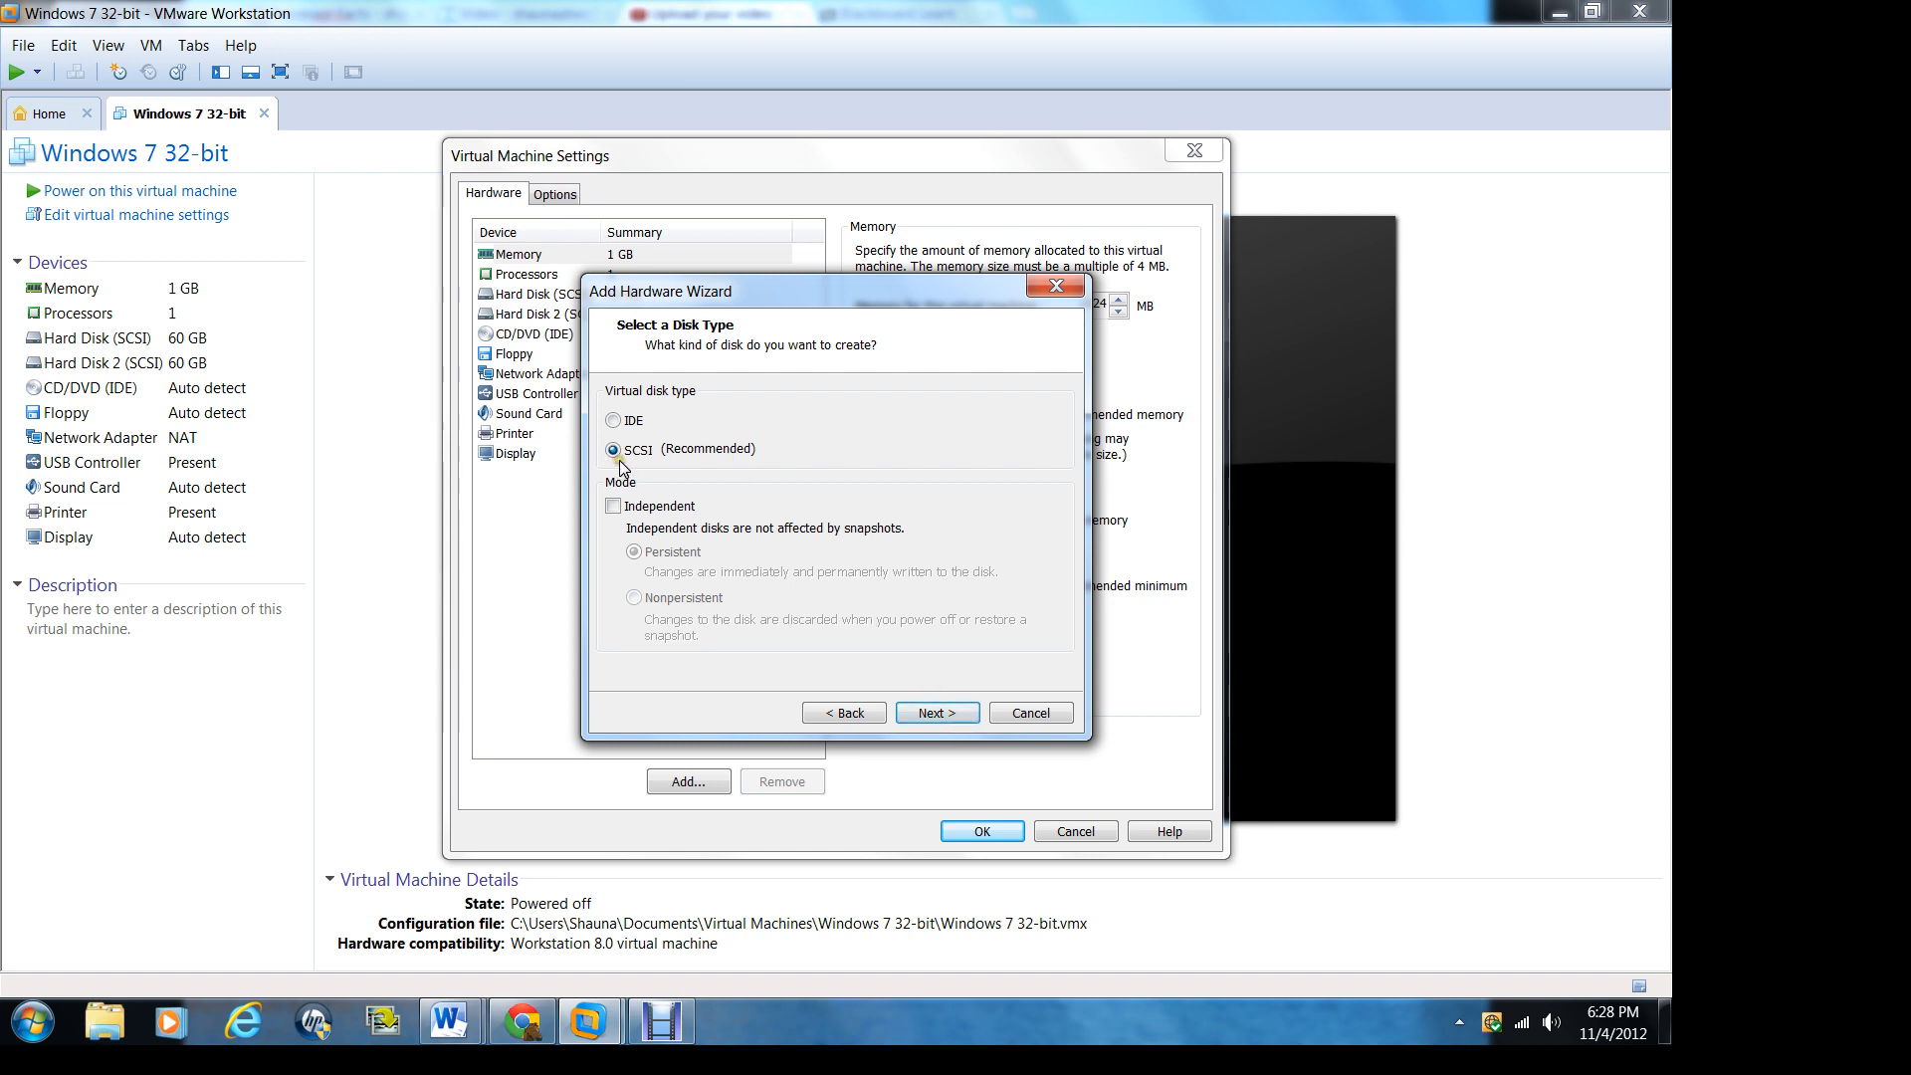
click(935, 713)
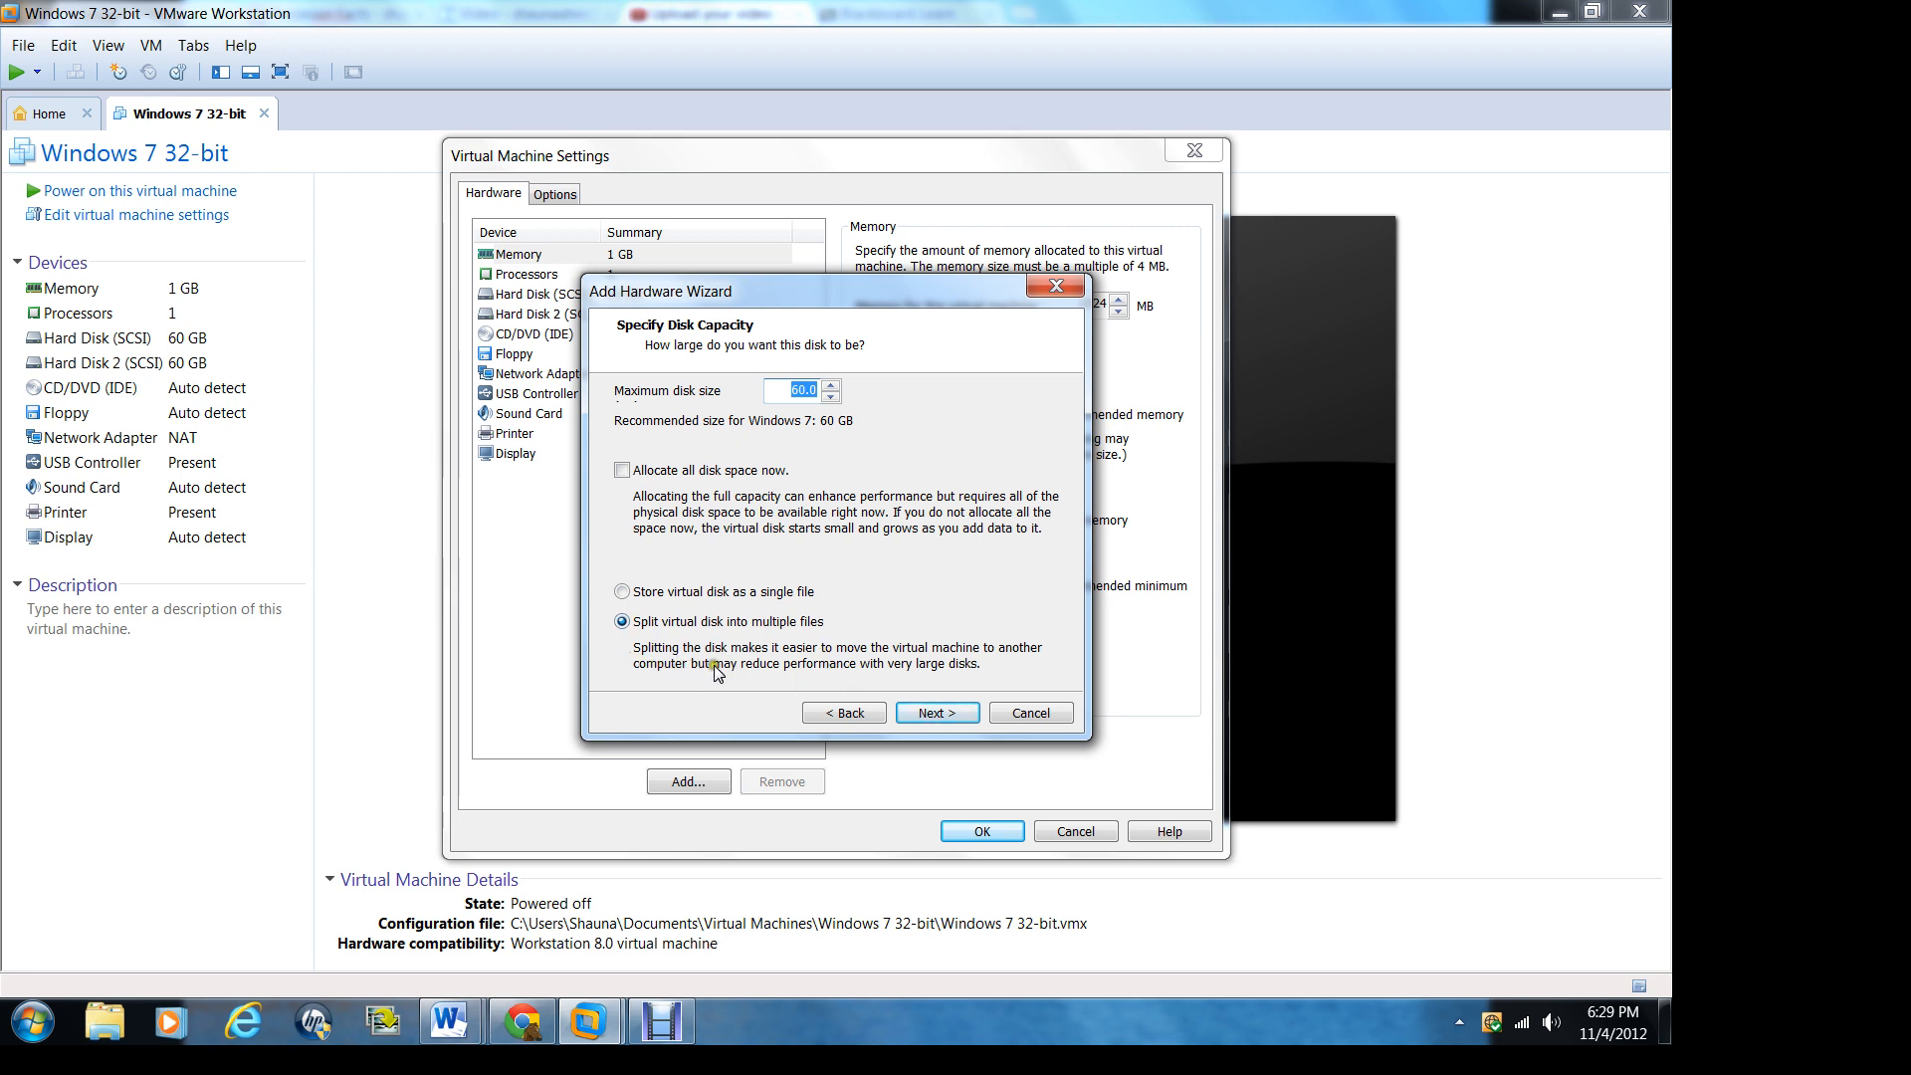
Step: Give the new disk a 60 GB maximum size split into multiple files, stored as Windows 7 32-bit-1.vmdk, and apply the machine settings
click(941, 710)
click(937, 713)
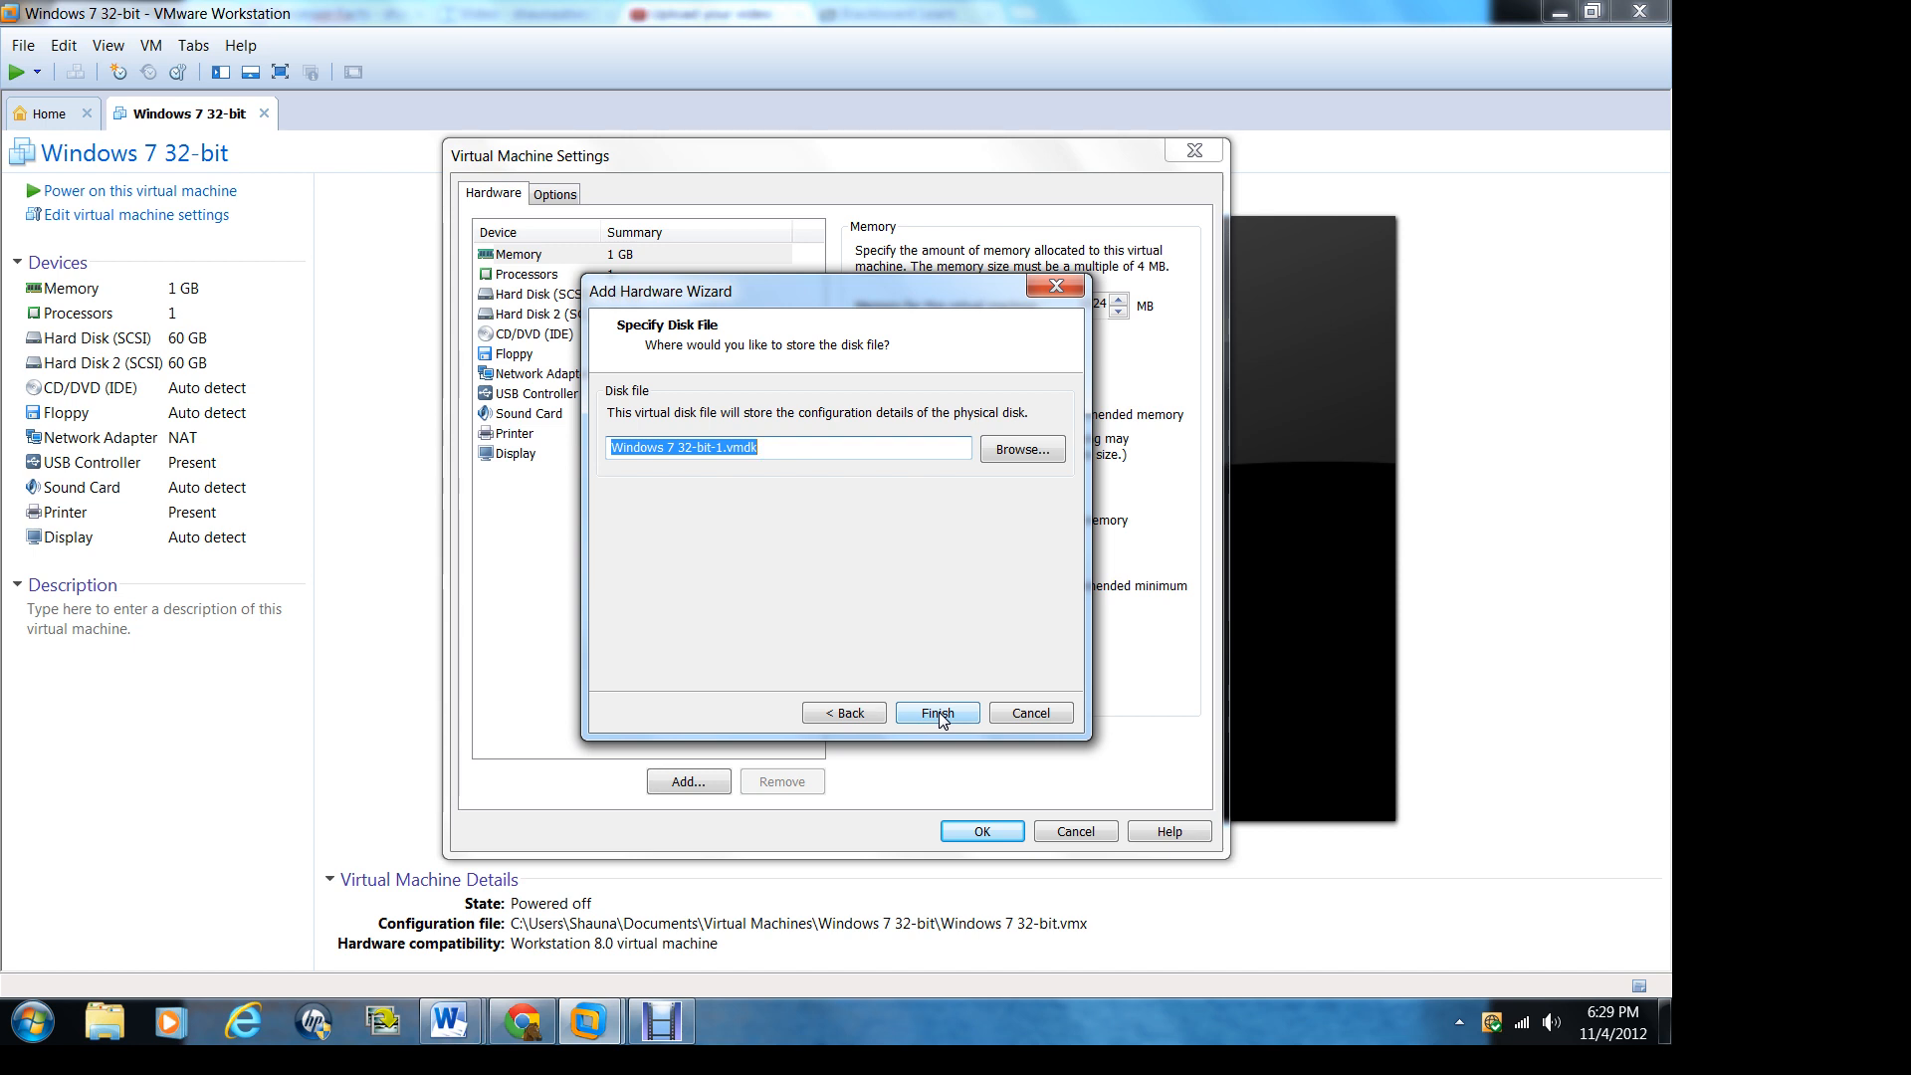
click(941, 716)
click(948, 706)
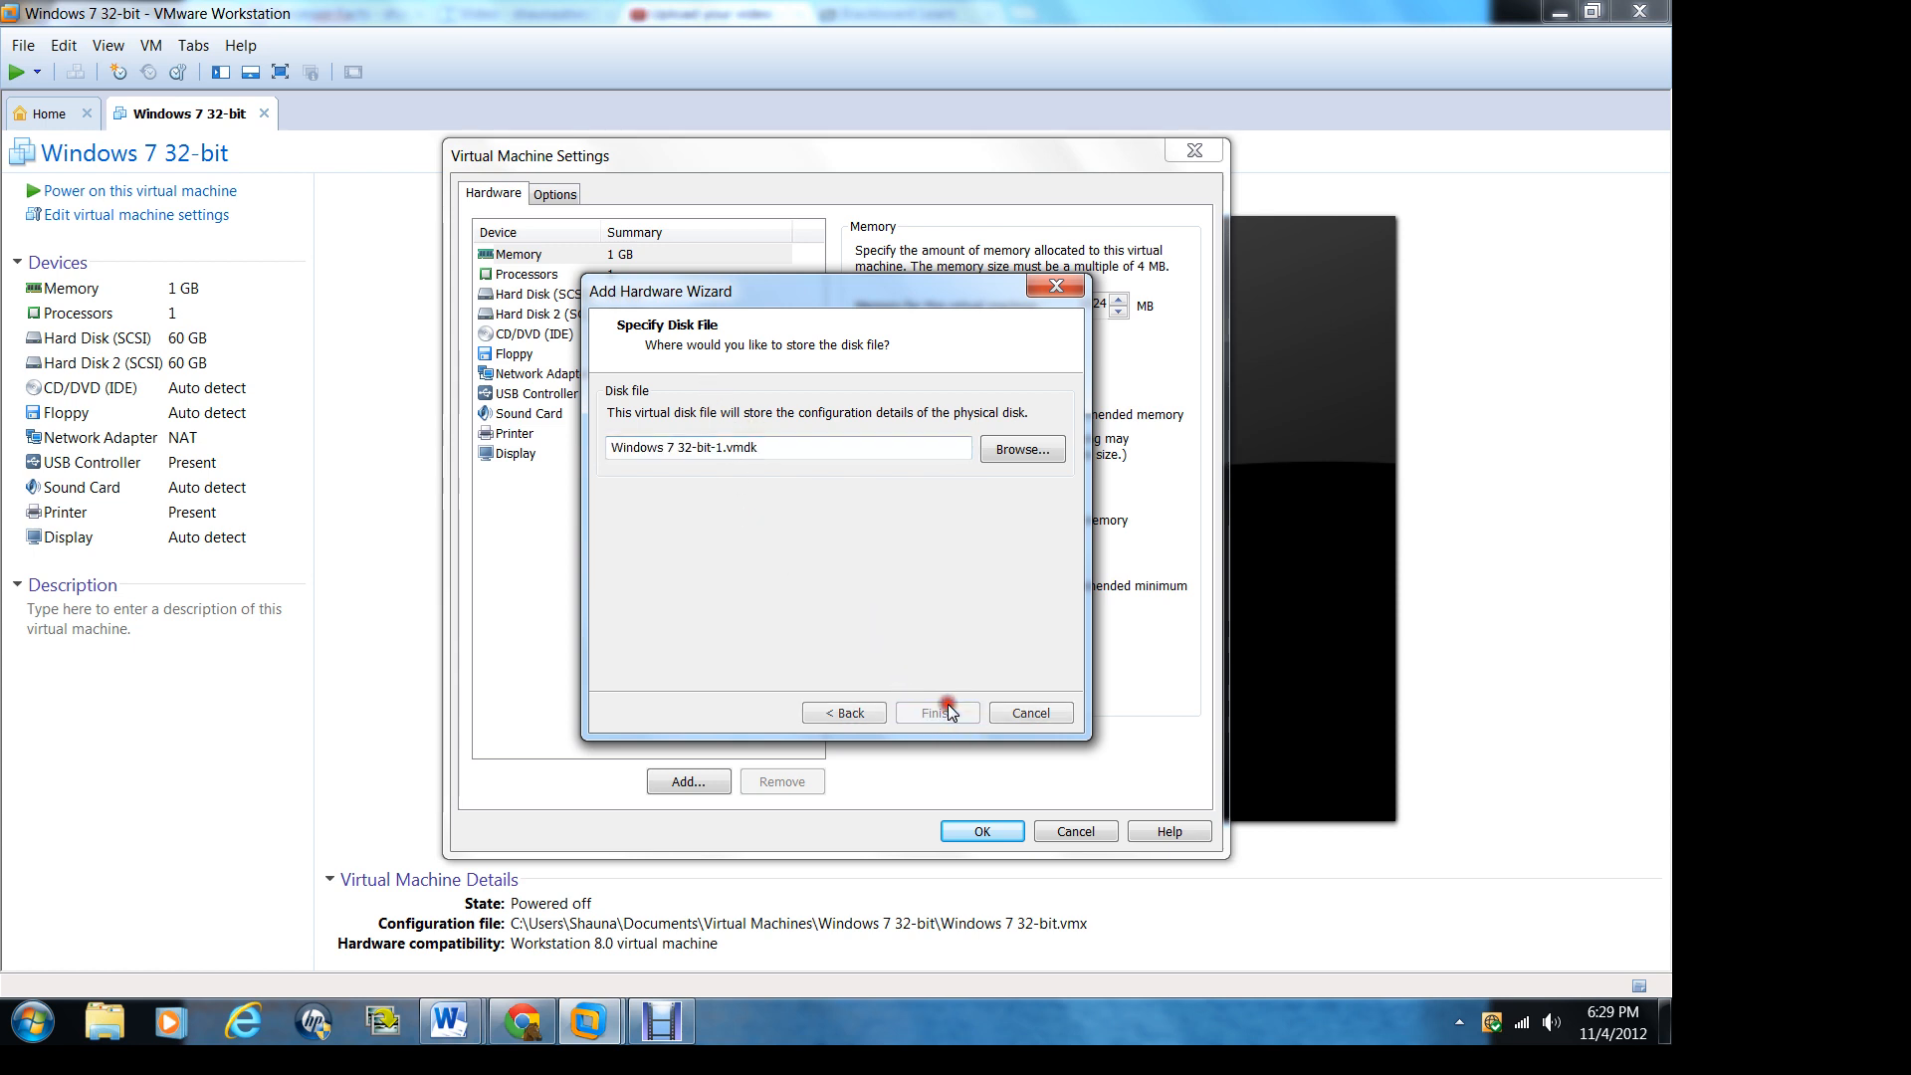
click(983, 831)
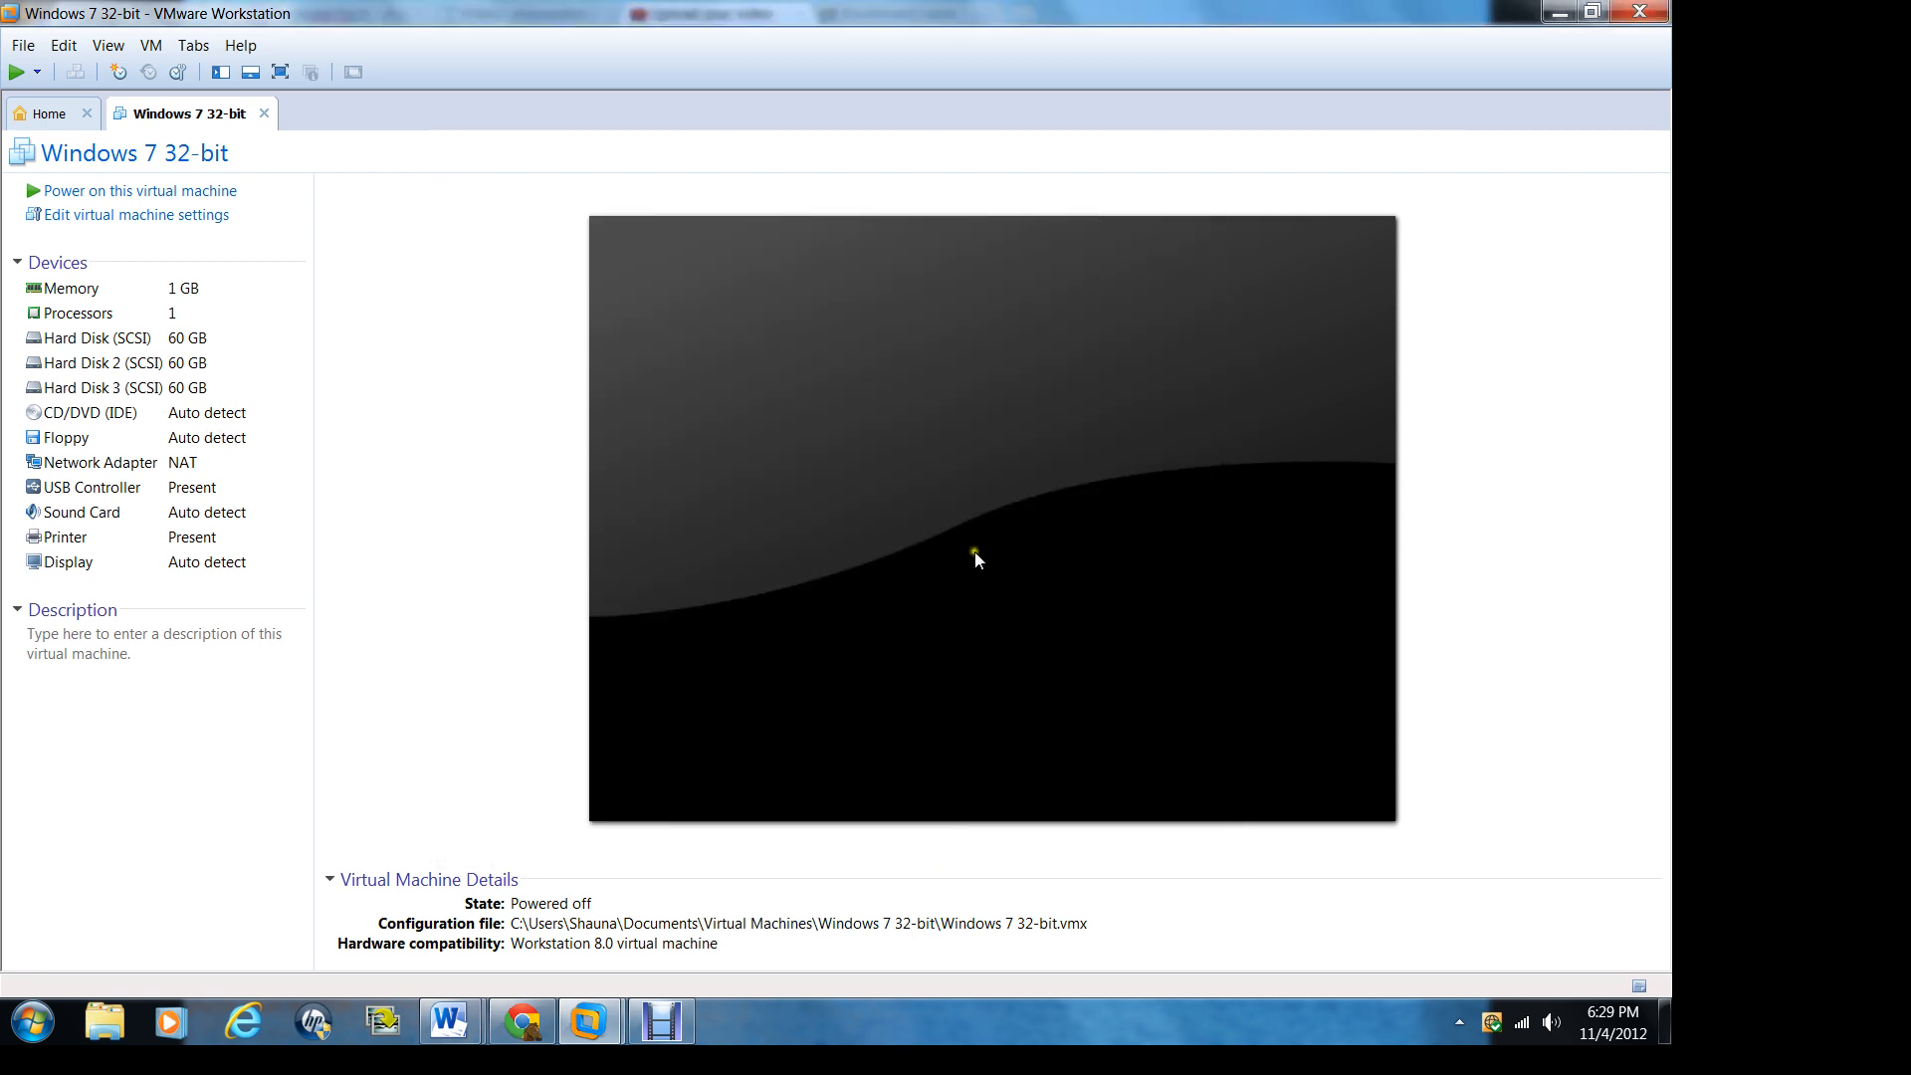
Step: Power on the virtual machine, dismissing the long mode hint, and choose Start Windows Normally
click(166, 199)
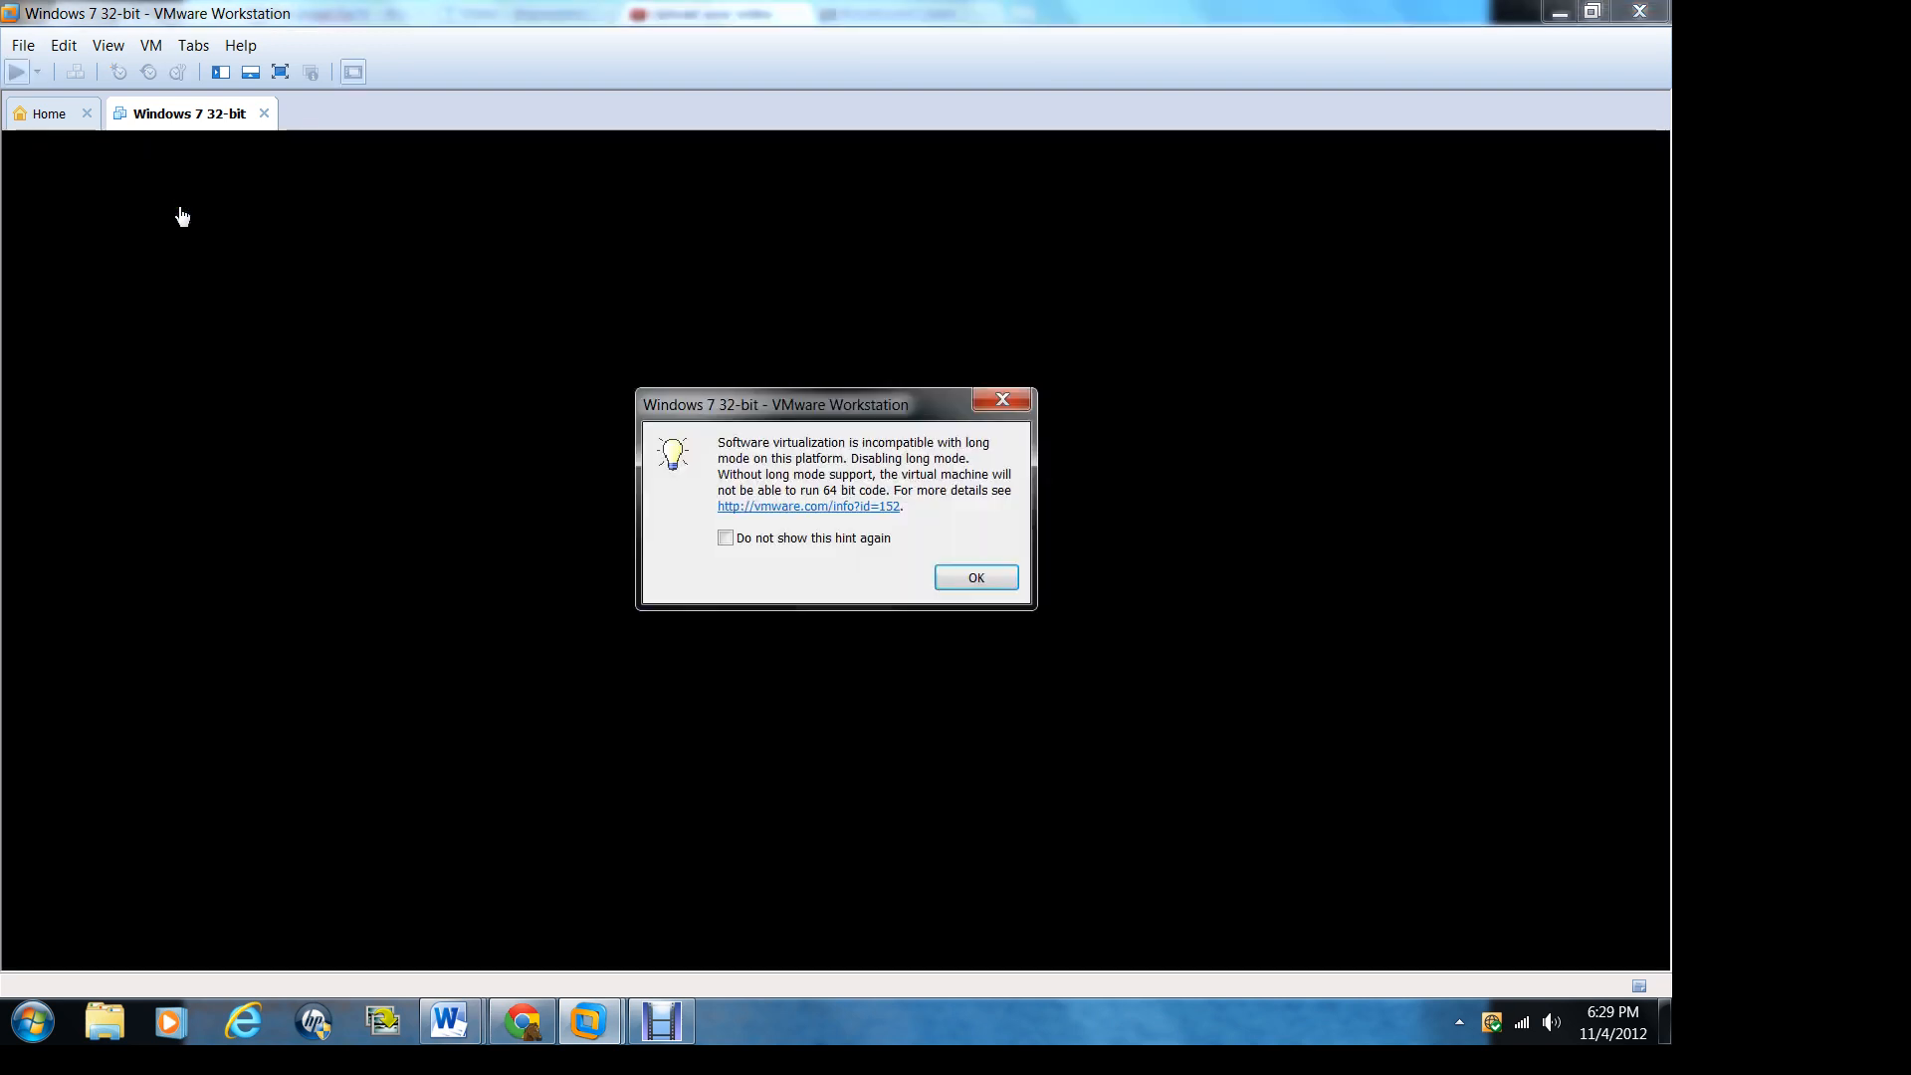
click(974, 582)
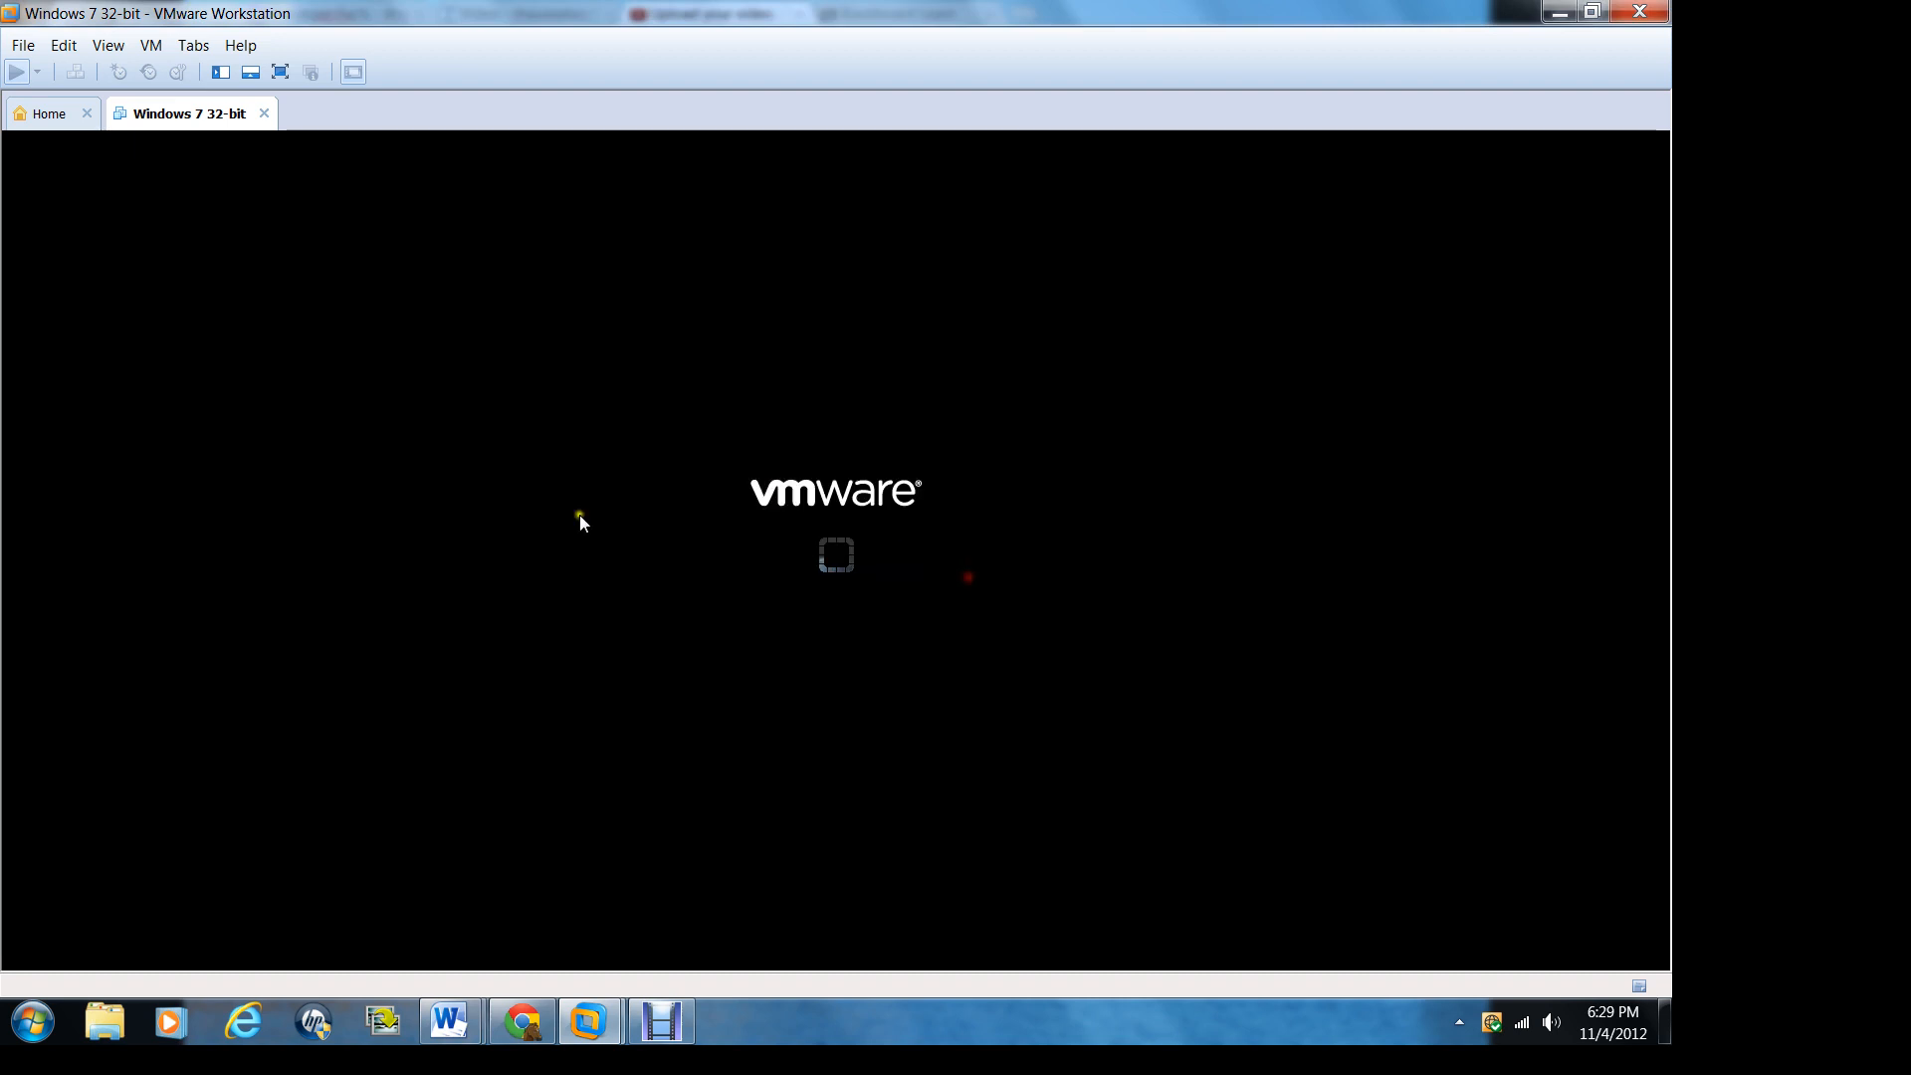
click(308, 516)
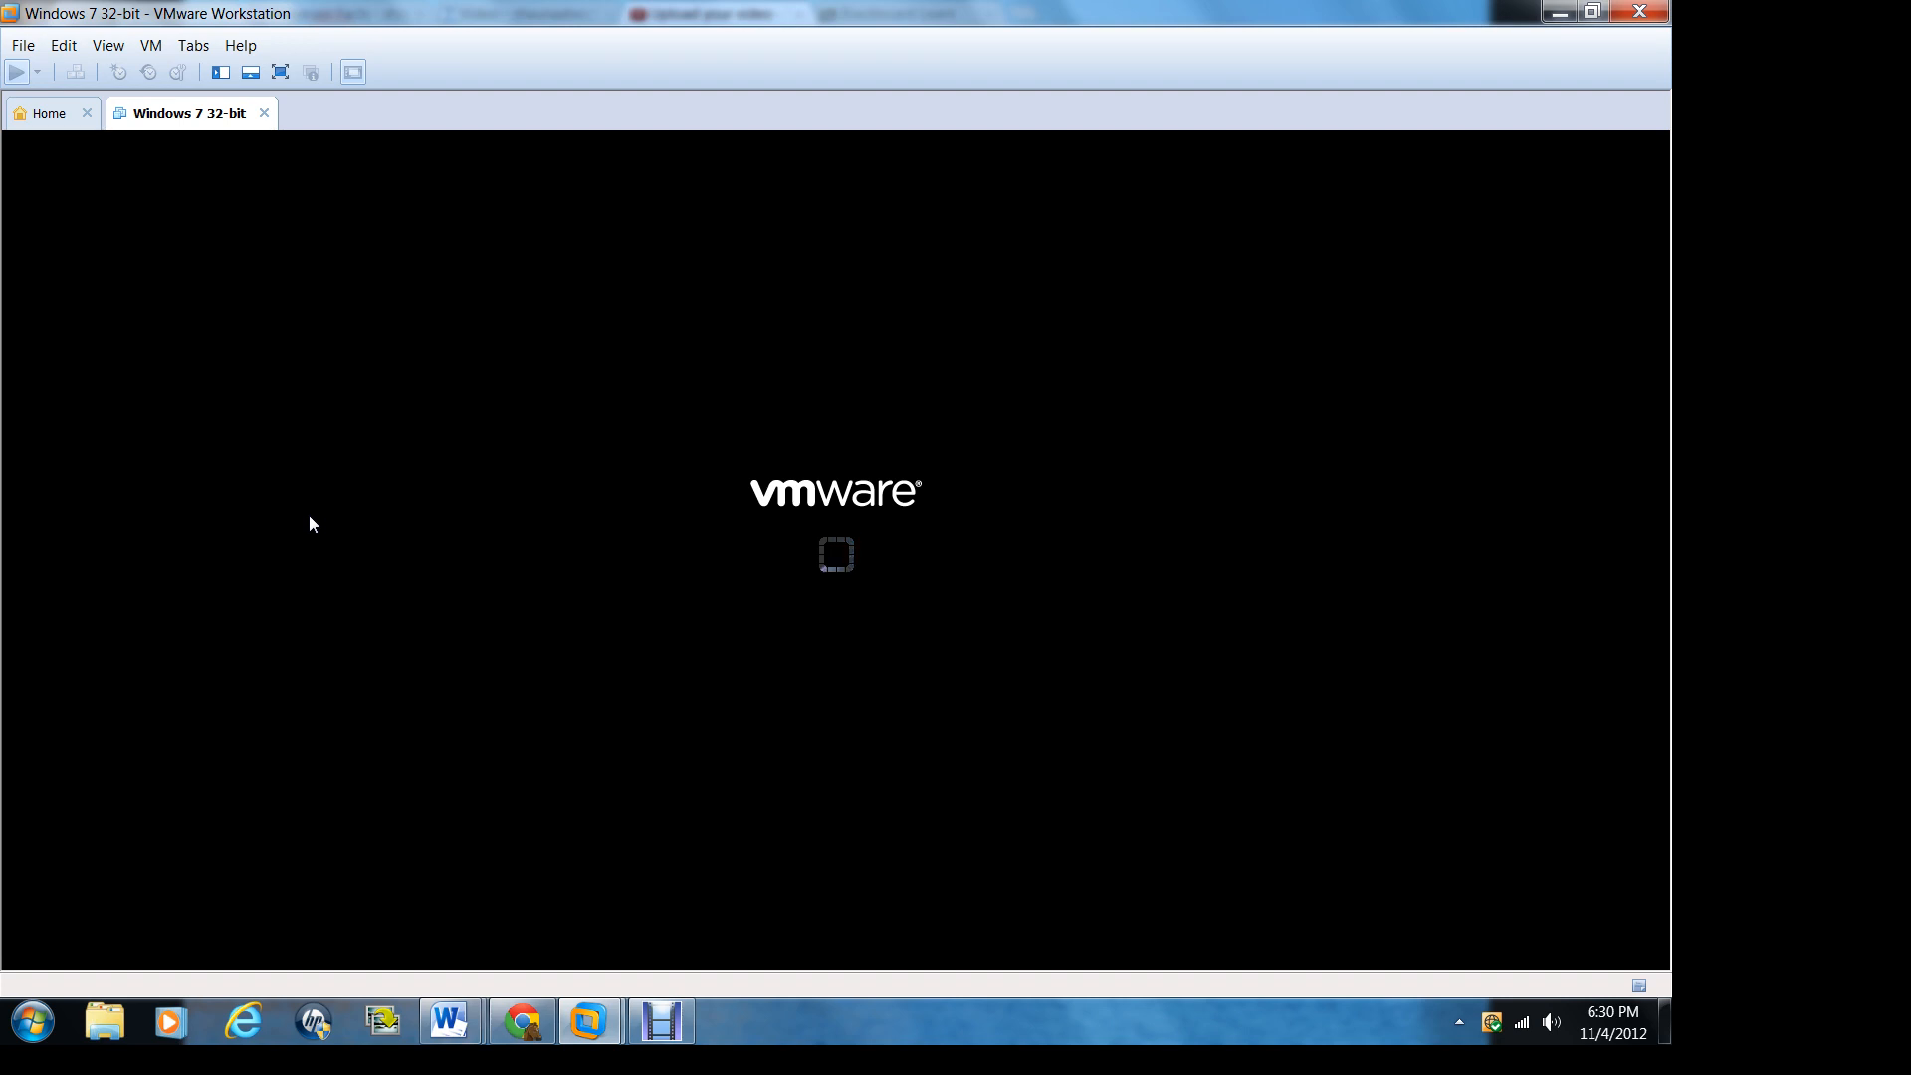
click(309, 509)
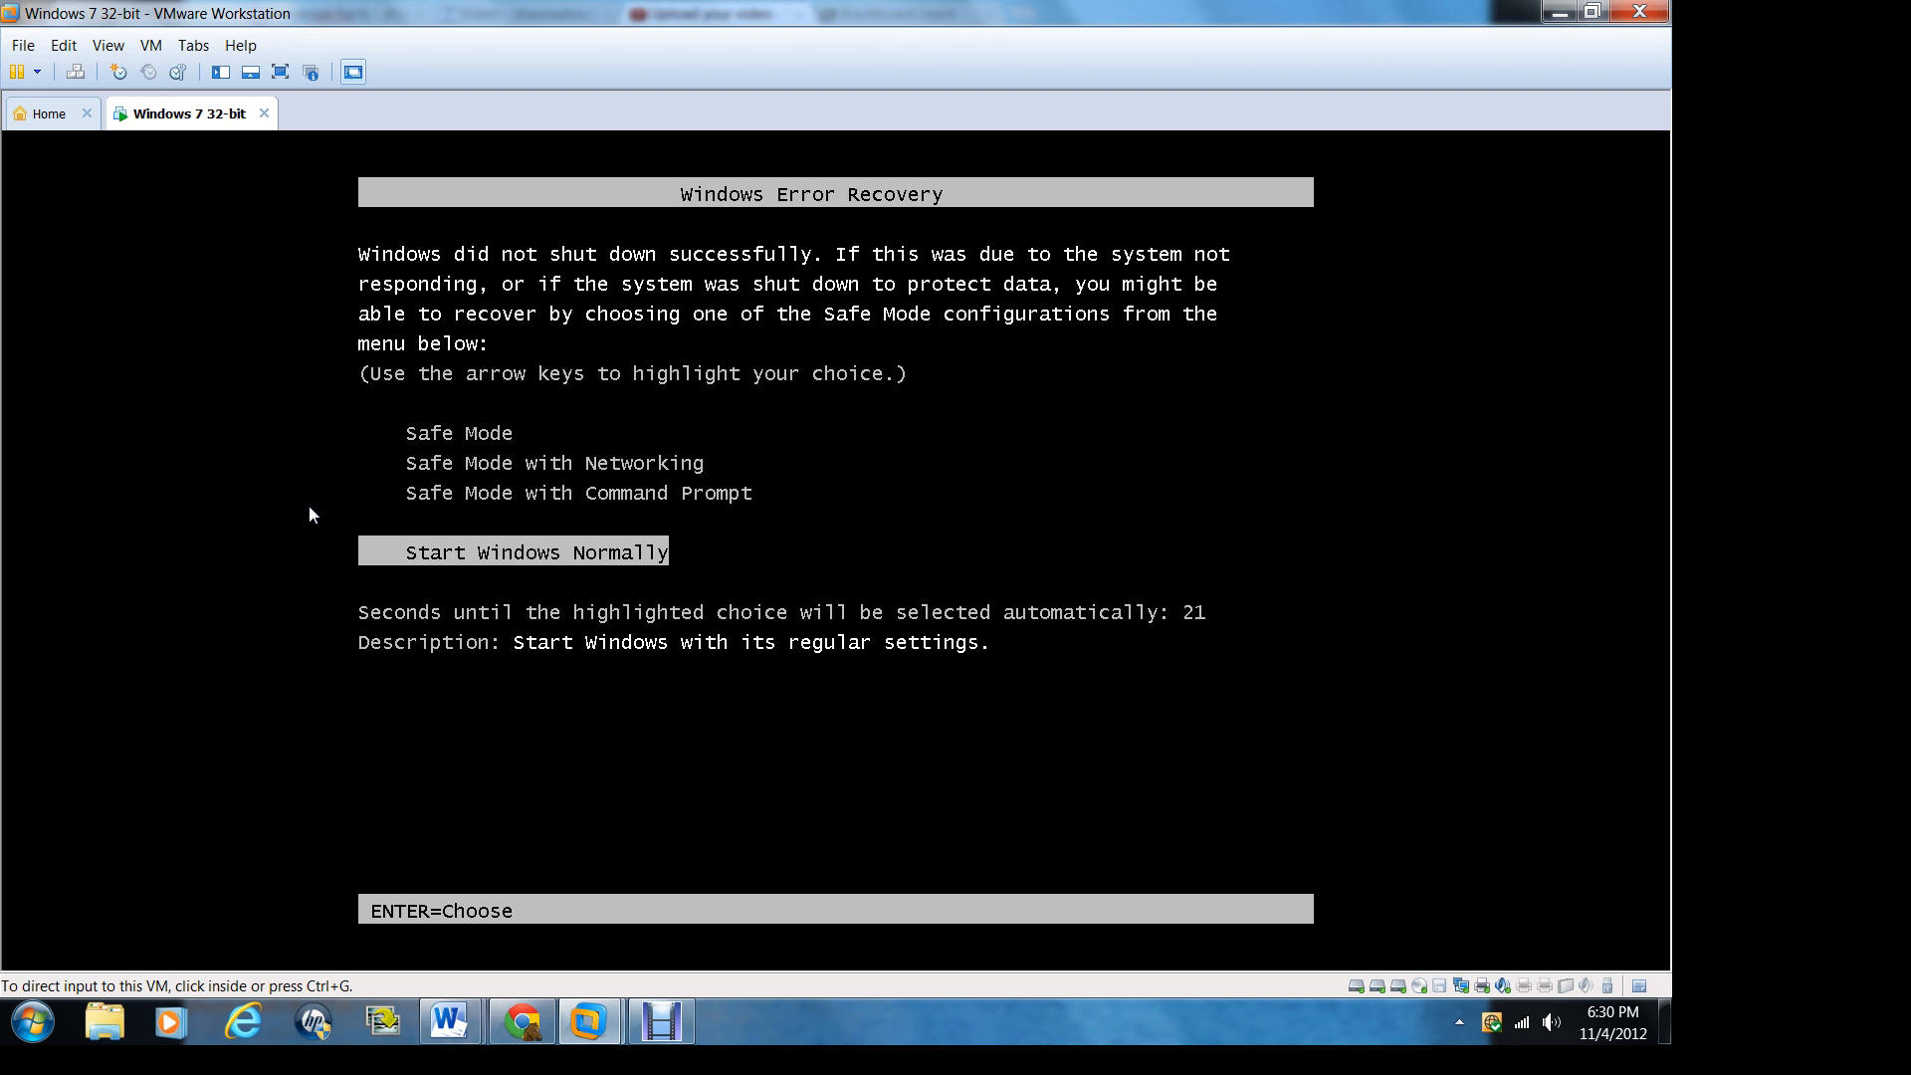
click(487, 905)
key(Return)
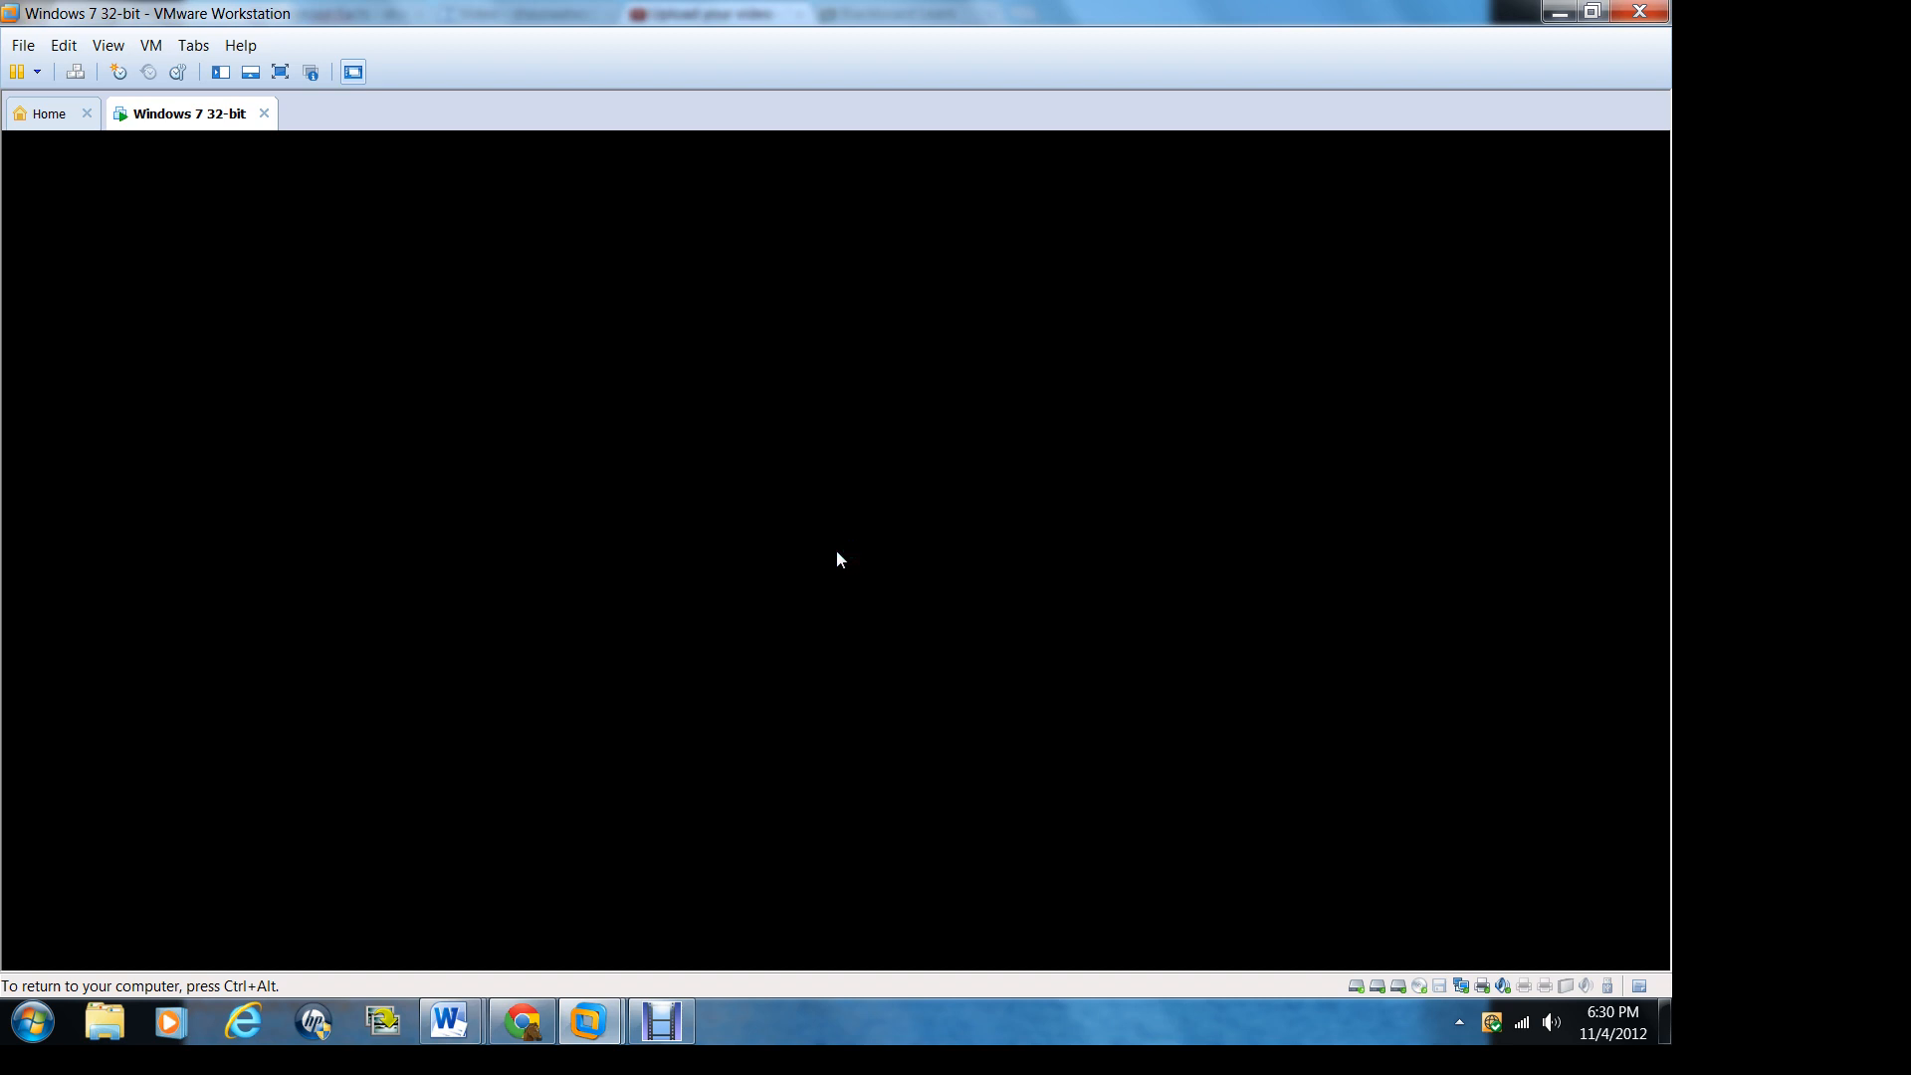
Step: Direct input back into the virtual machine and postpone Windows activation to reach the desktop
key(ctrl+alt)
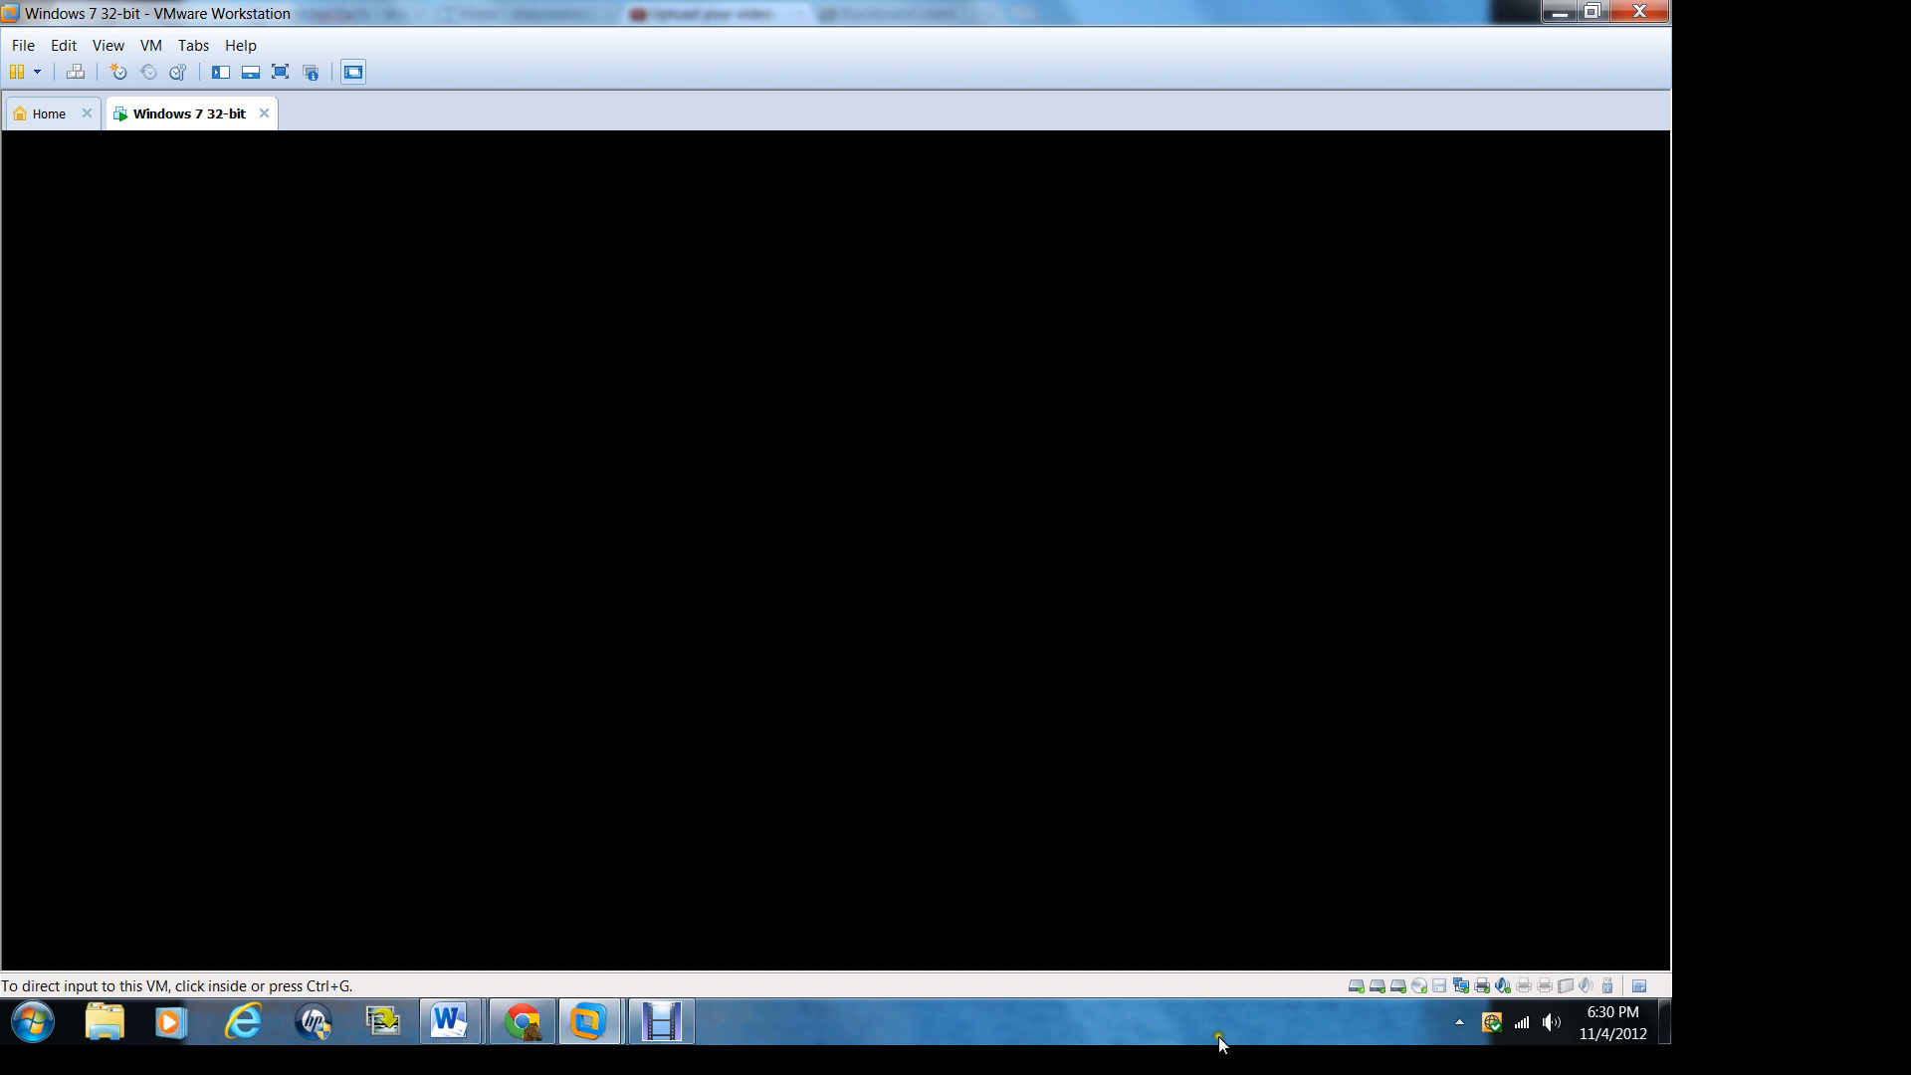
key(ctrl+g)
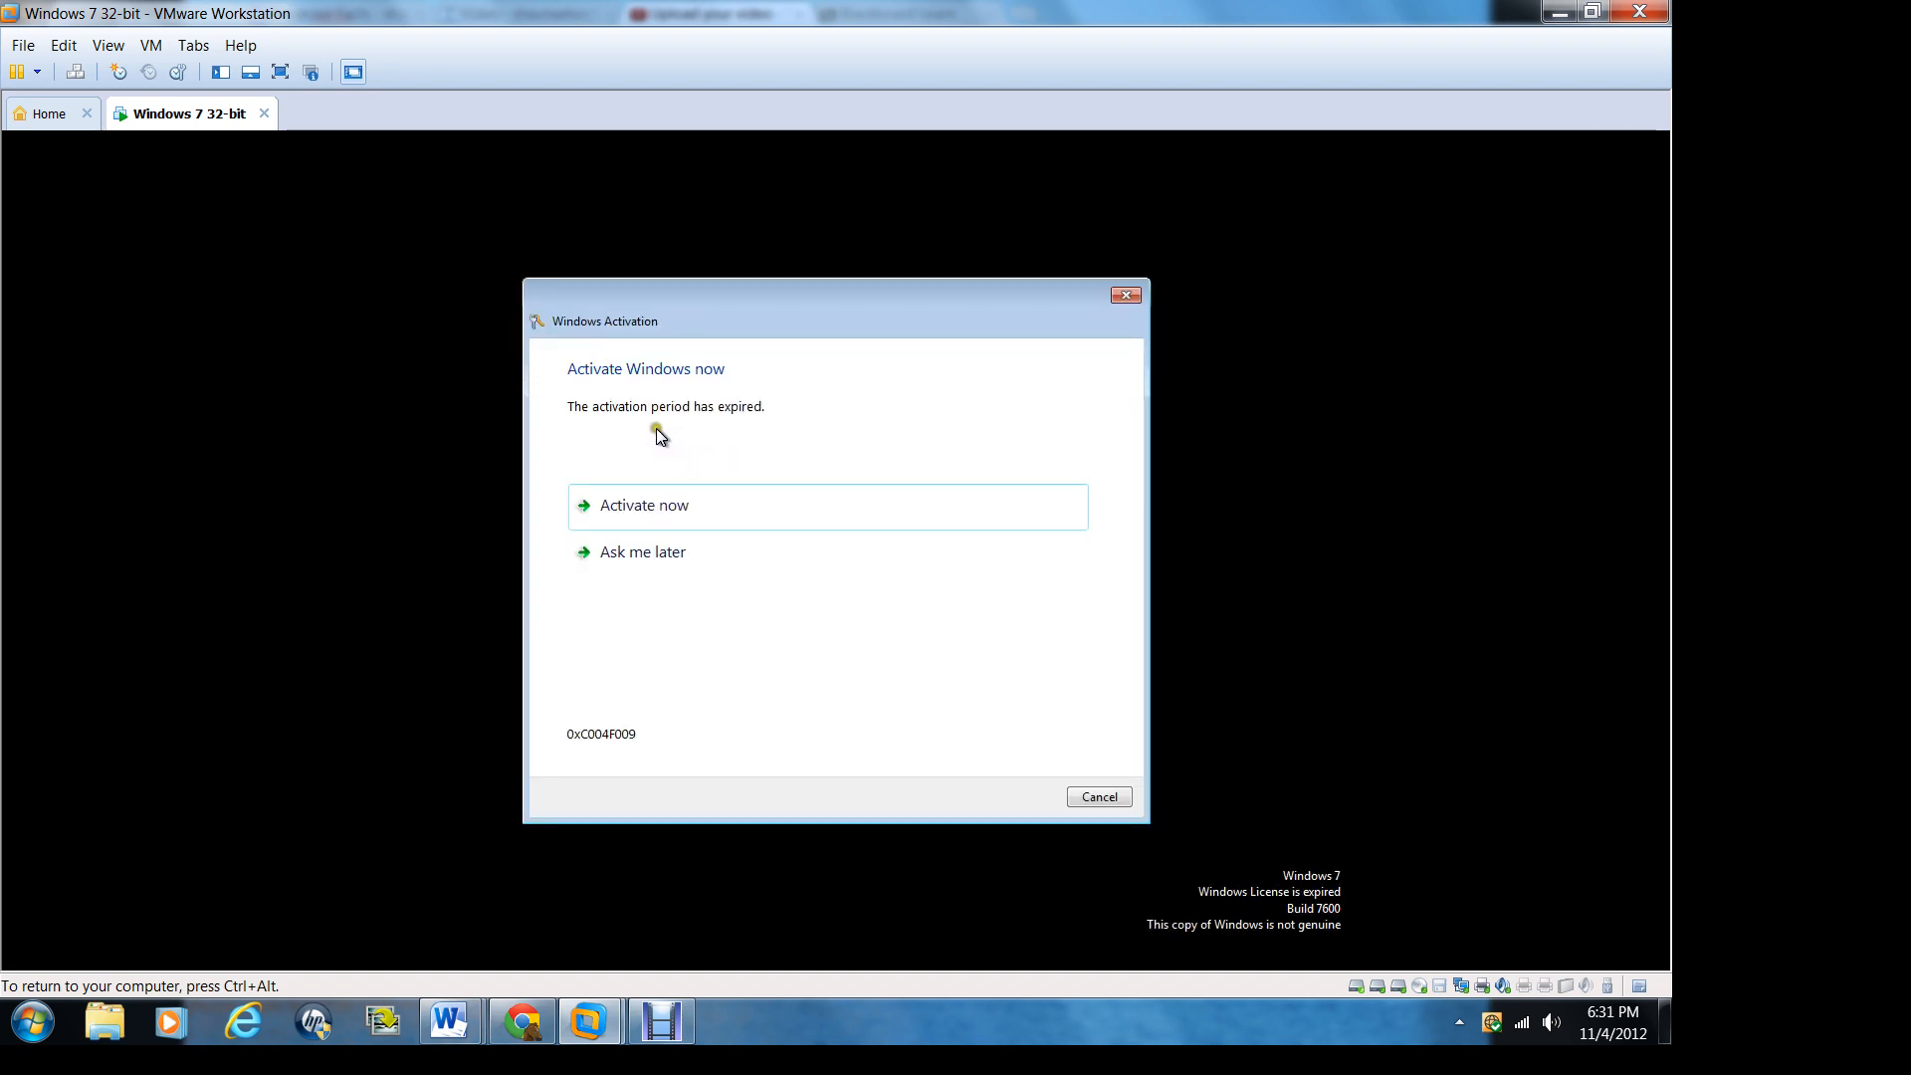
click(641, 555)
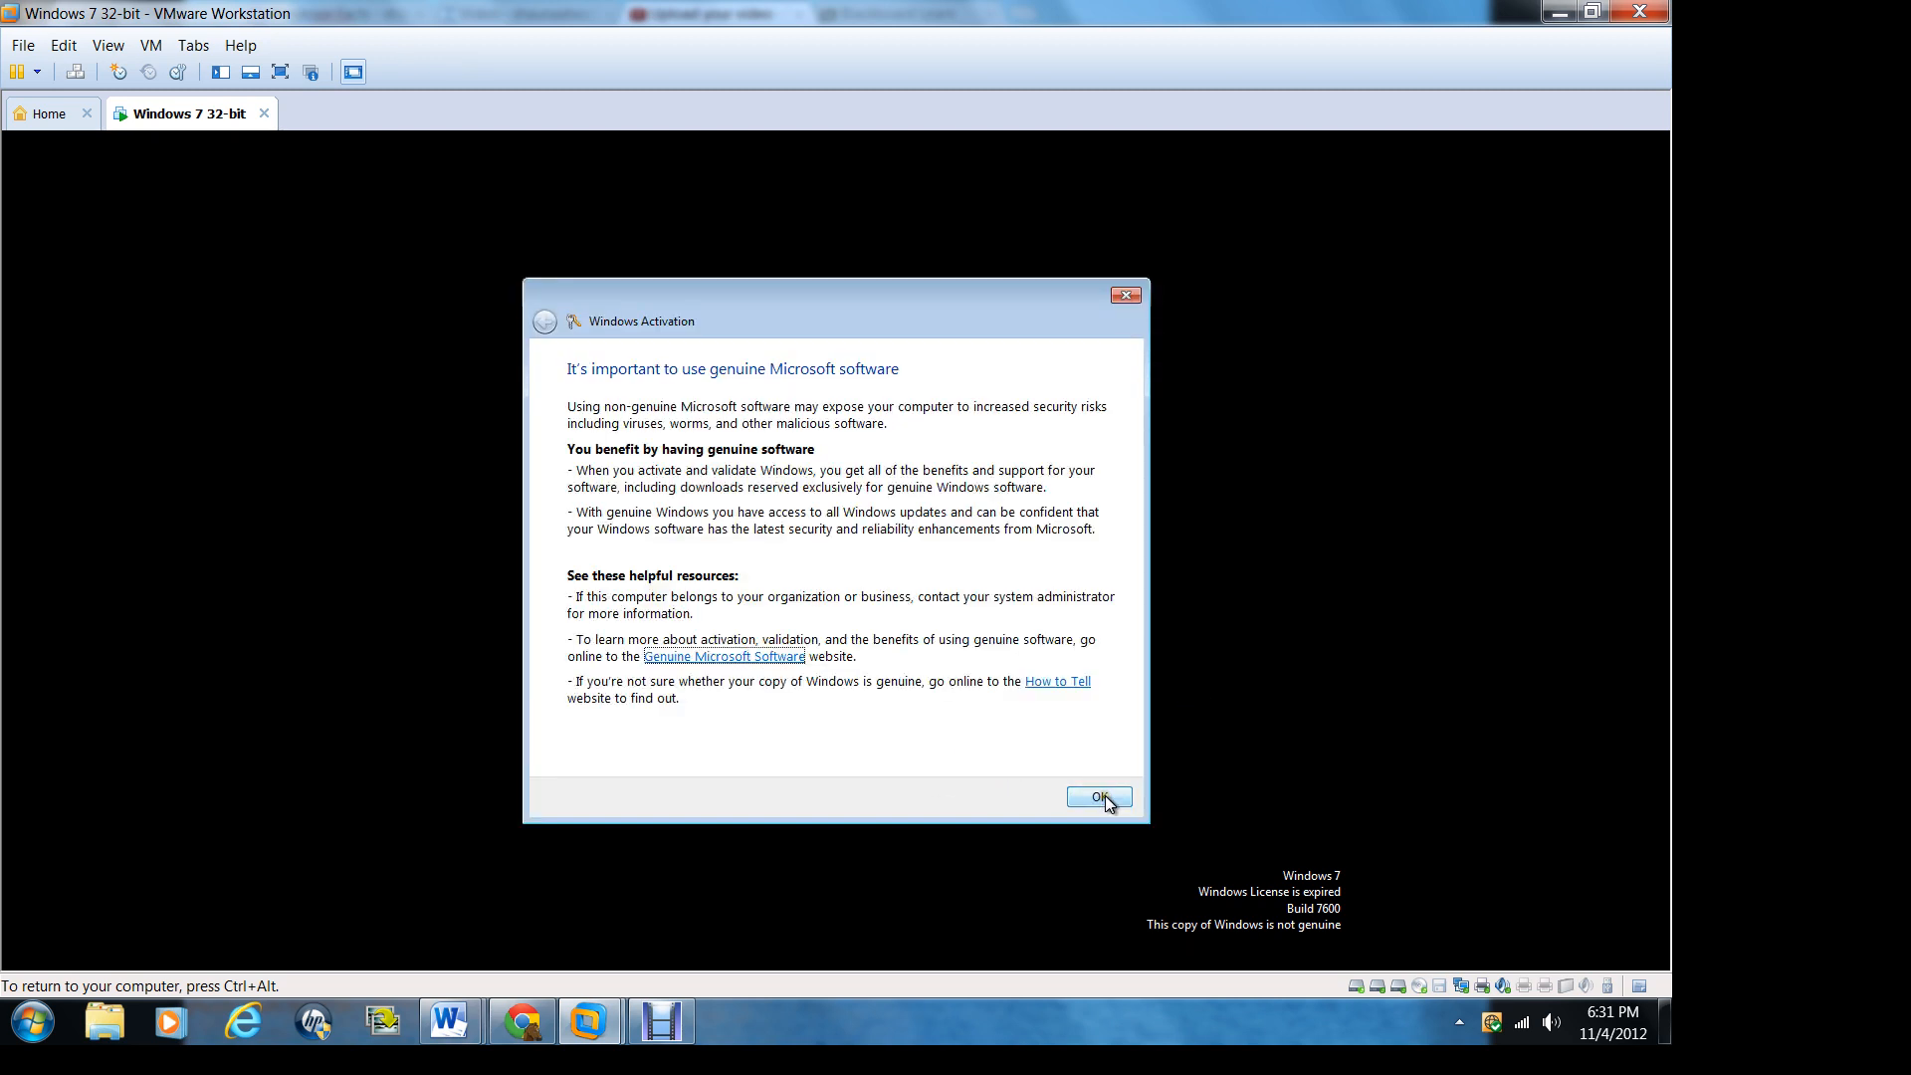
click(1102, 798)
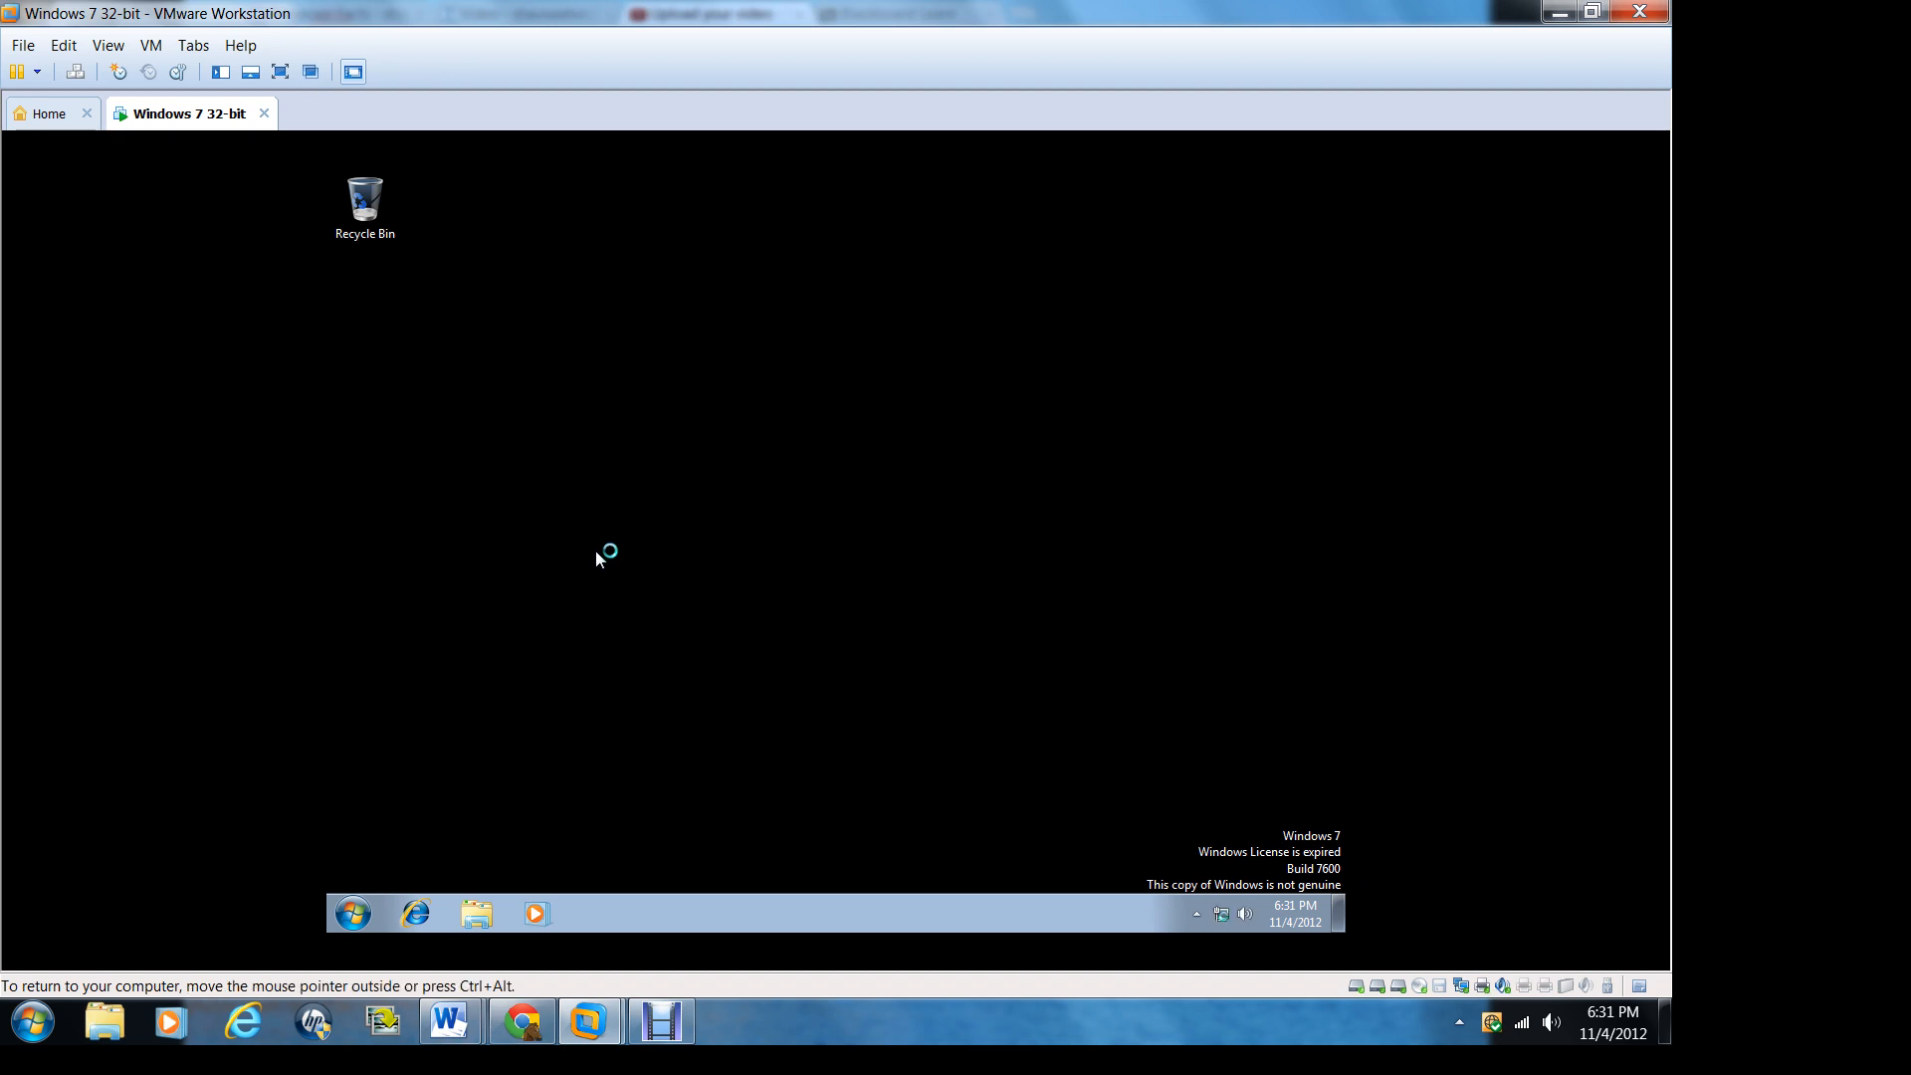
Step: Open Disk Management in the guest's Computer Management and initialize Disk 2 with the MBR partition style
click(354, 913)
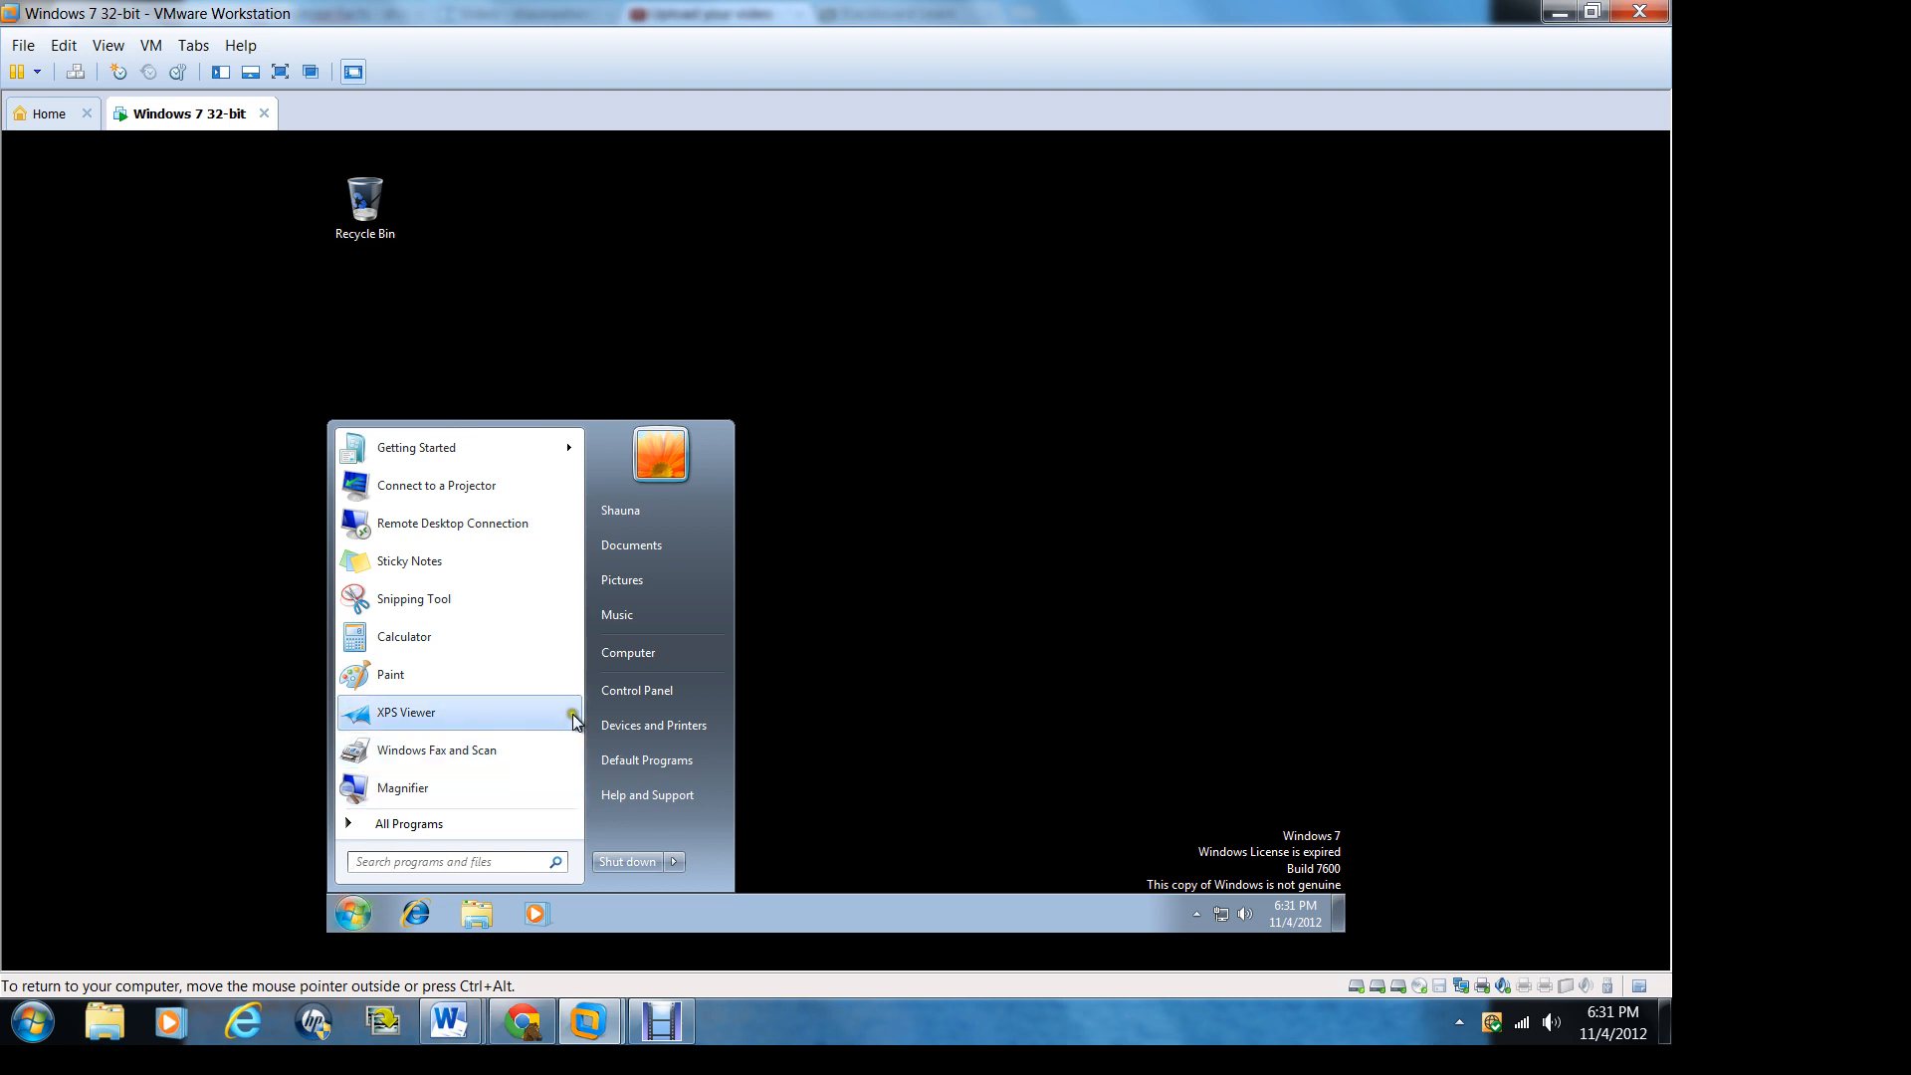
right_click(624, 653)
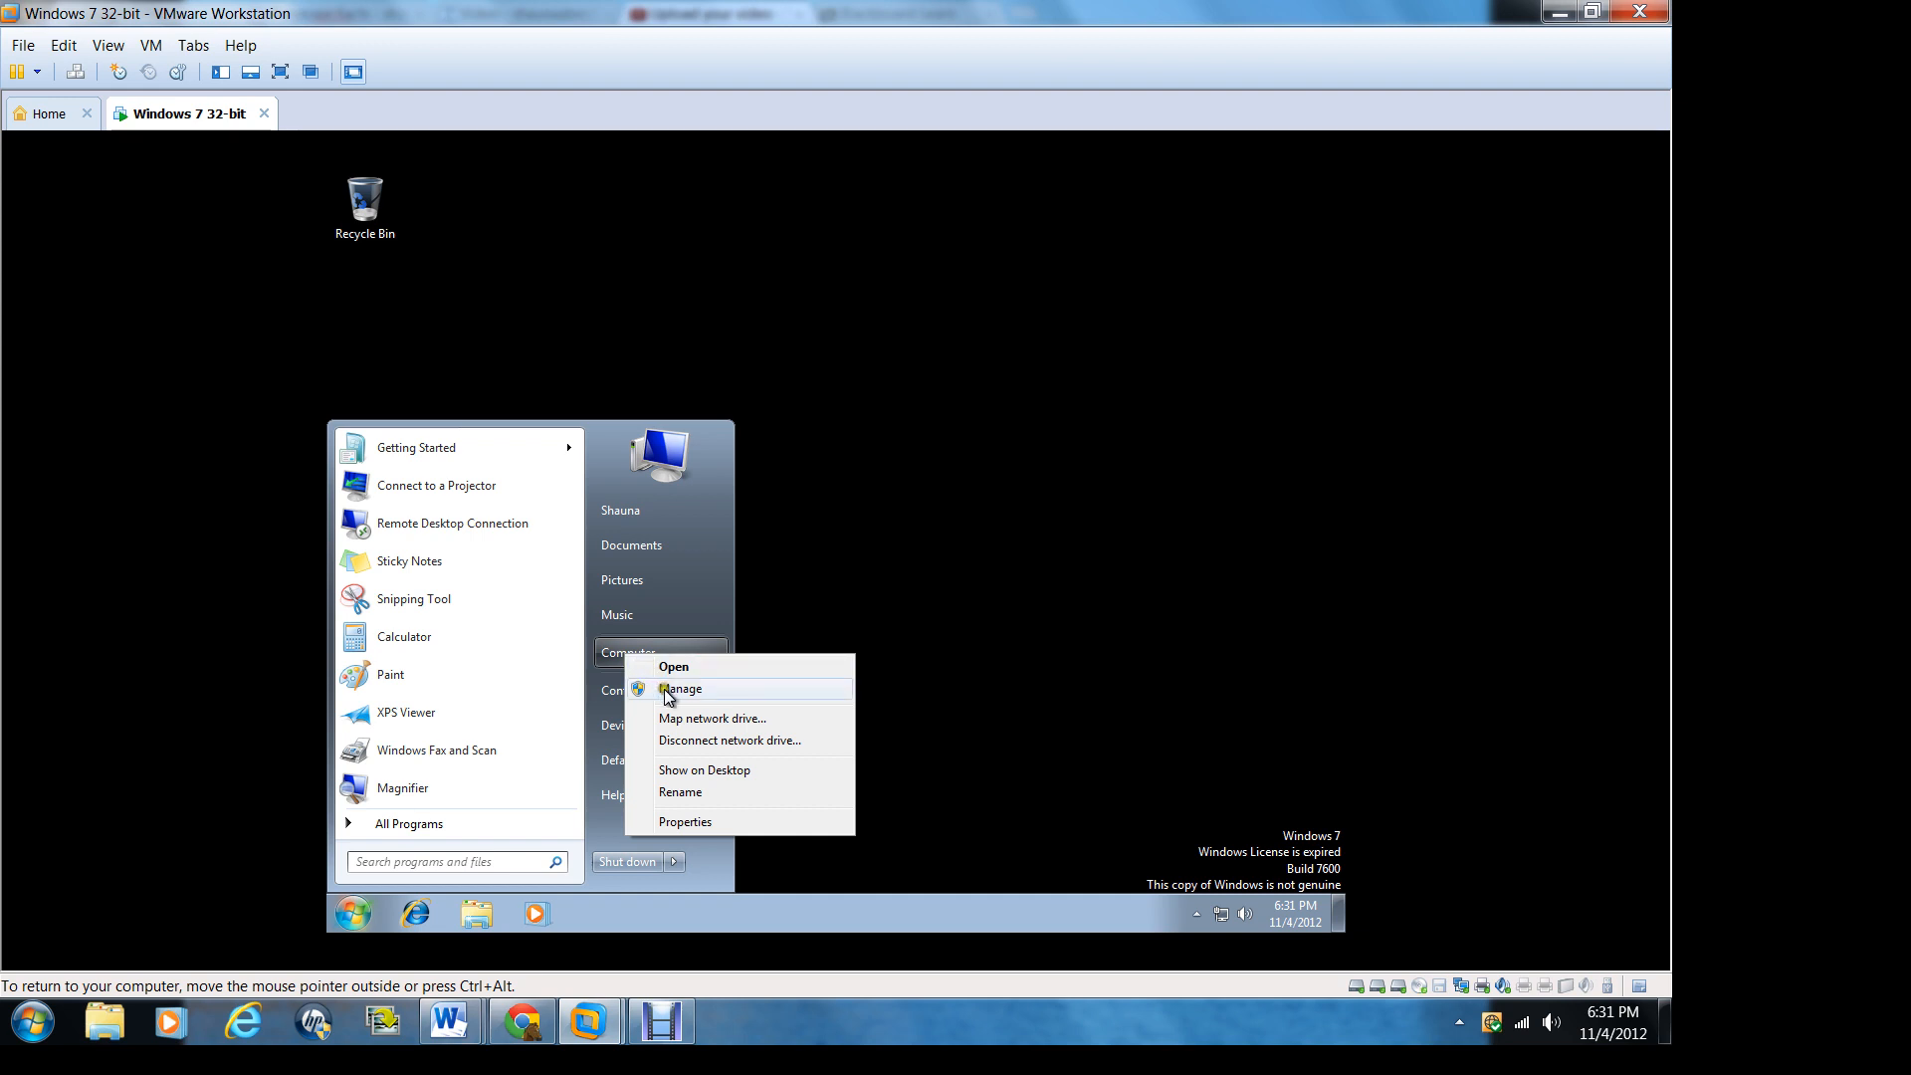
click(667, 694)
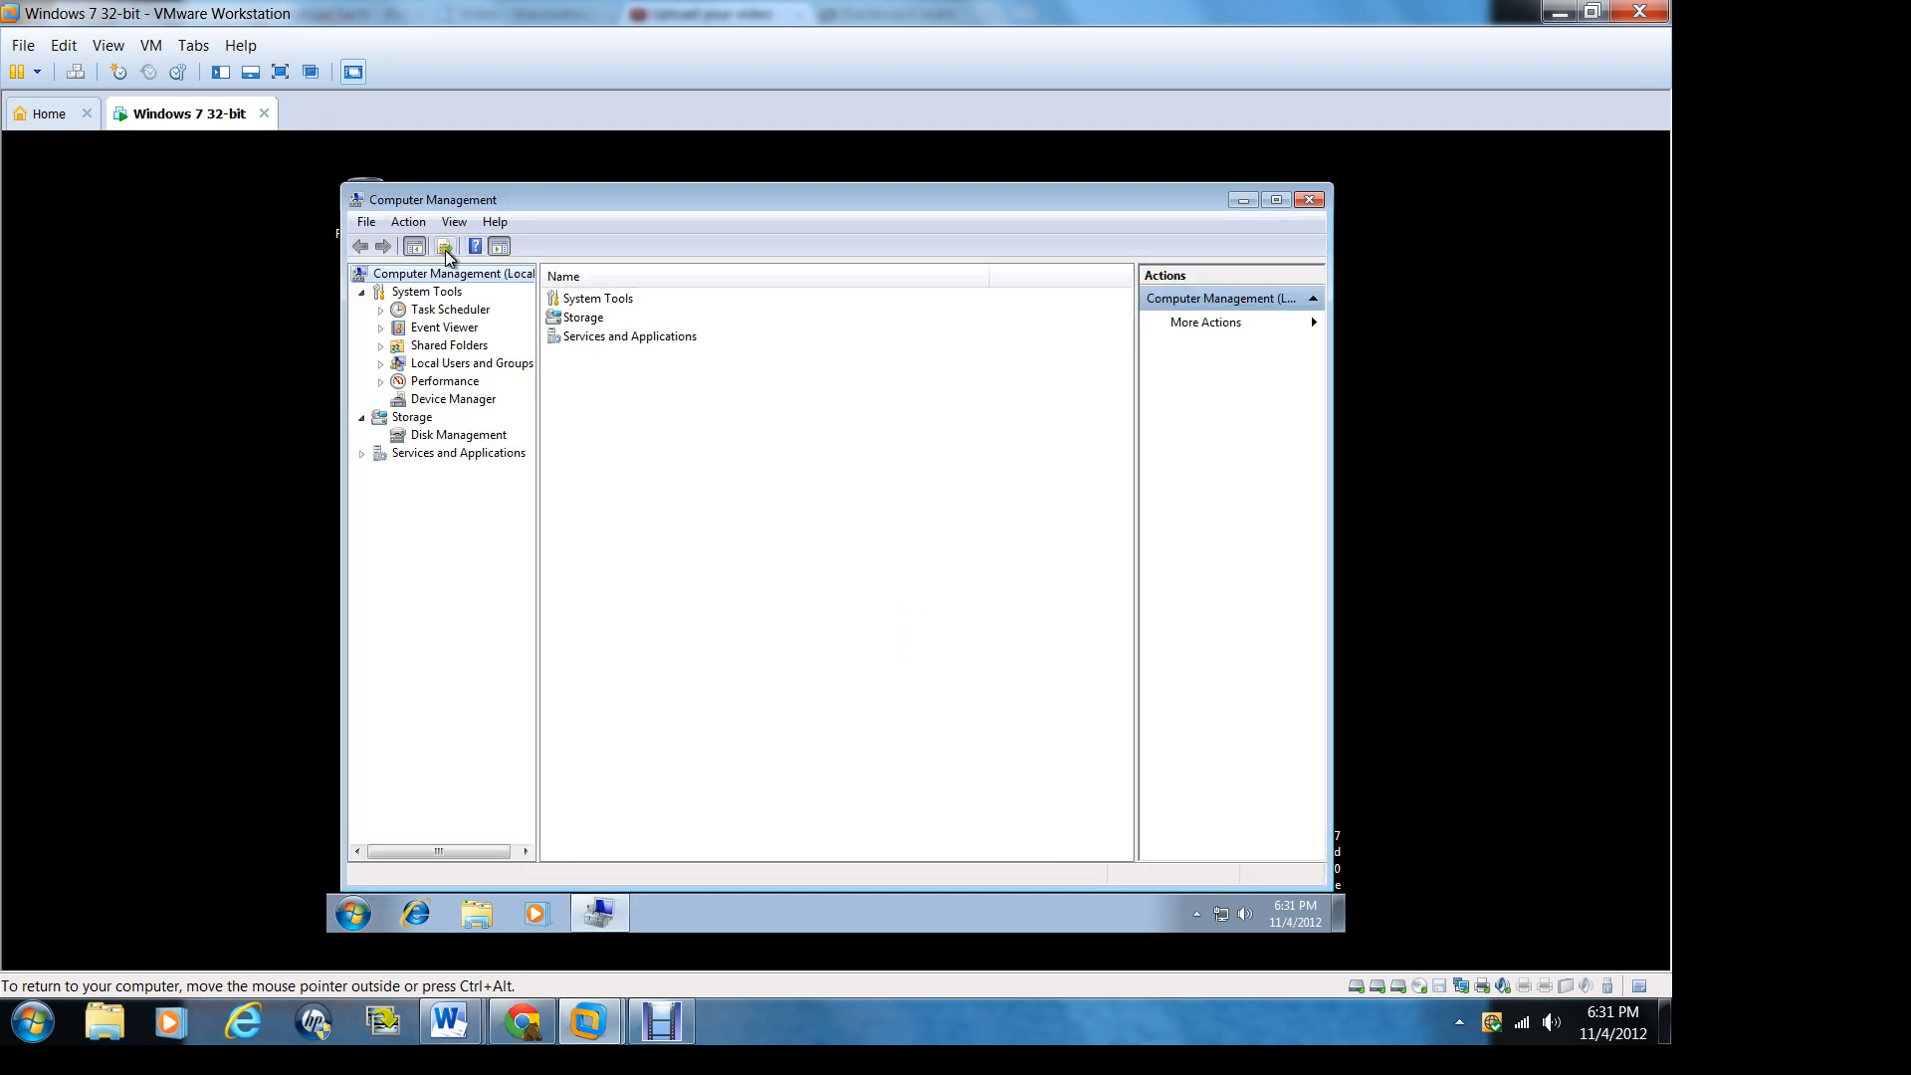
click(447, 435)
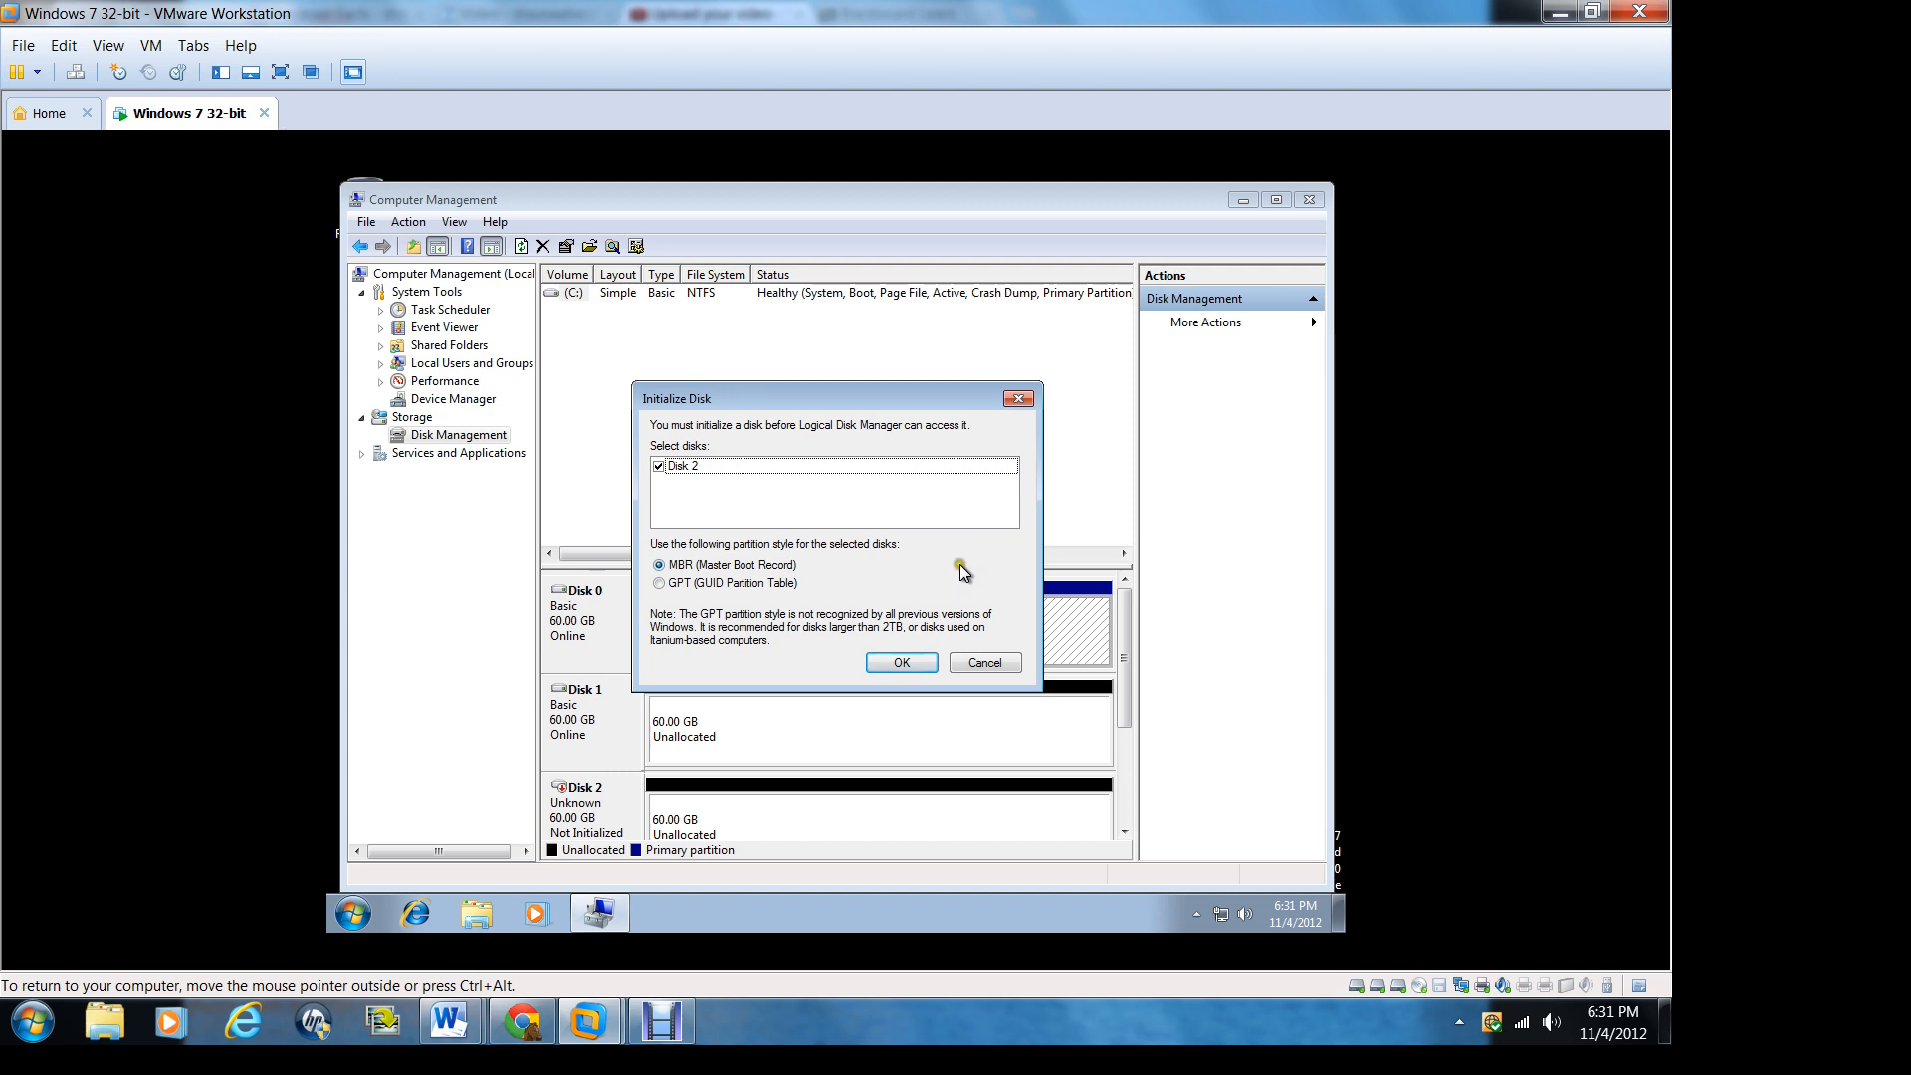
click(901, 663)
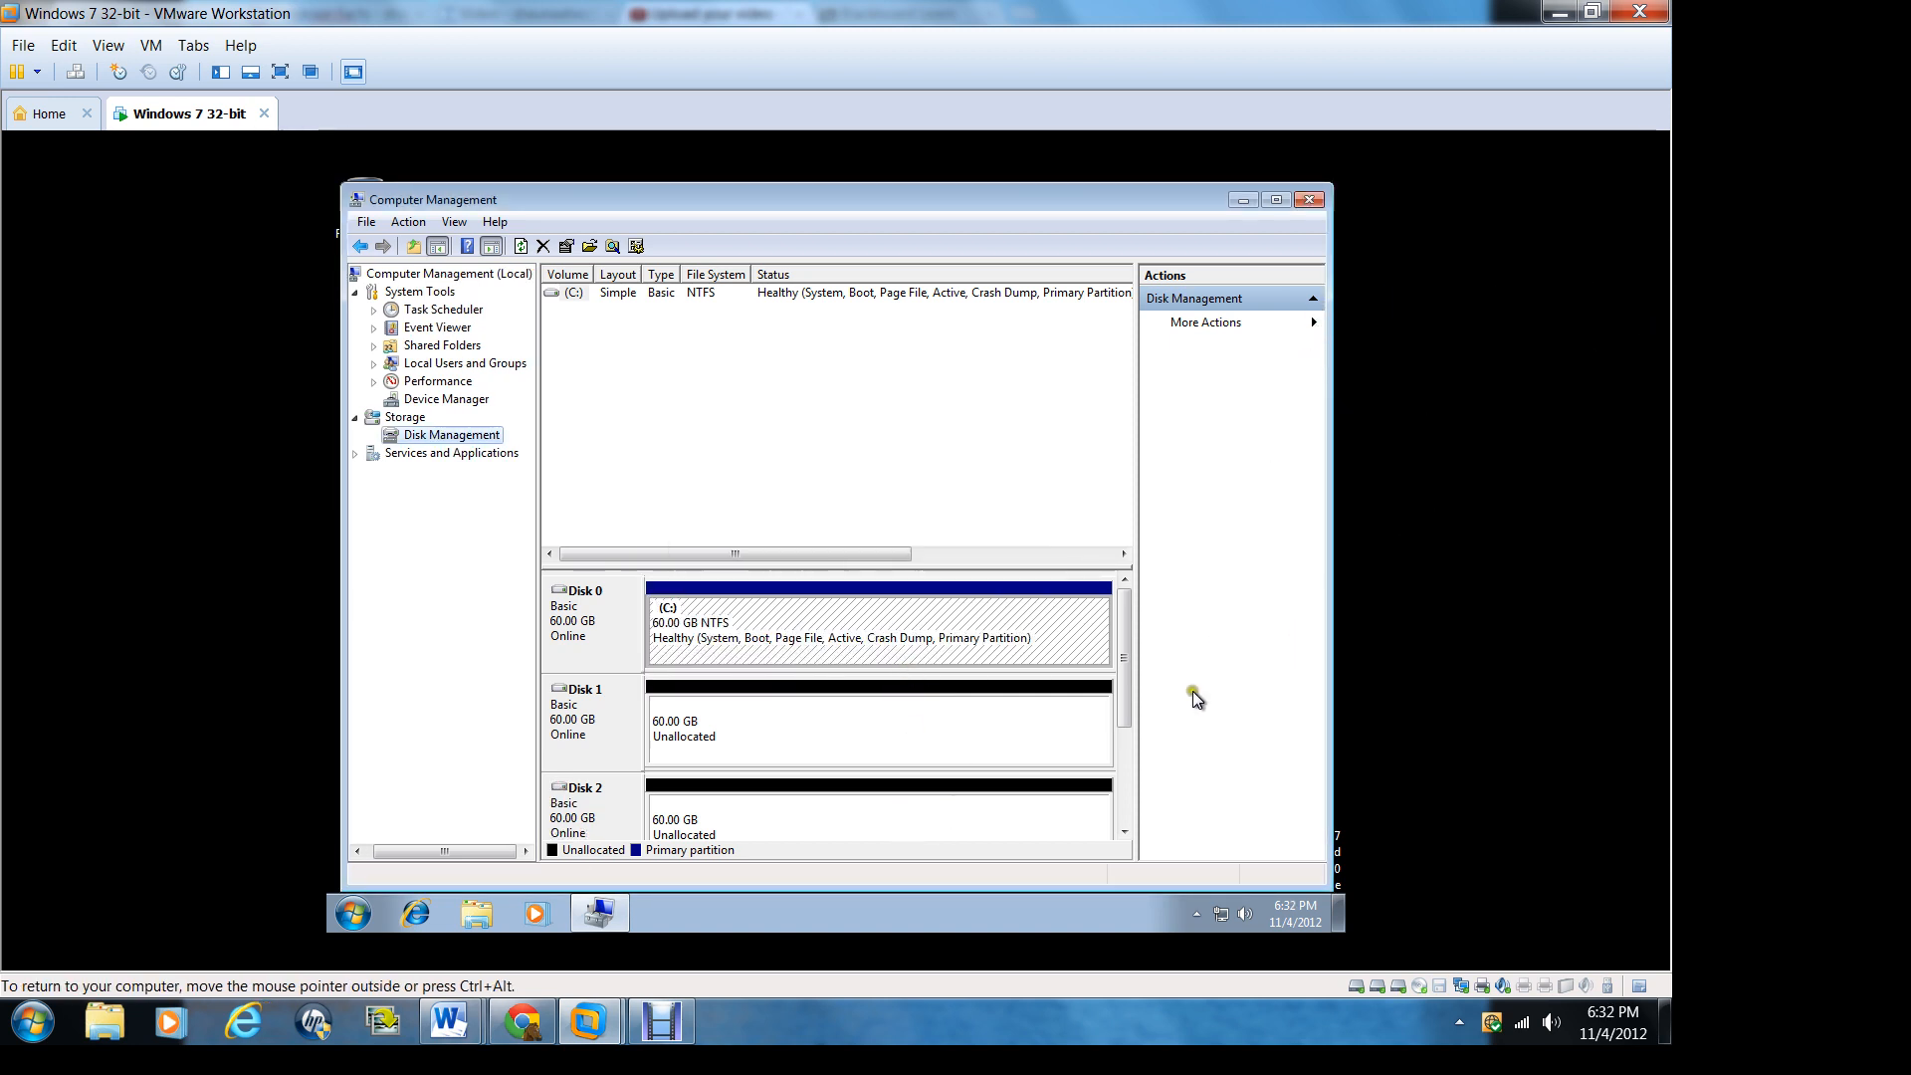
Step: Start a new simple volume on Disk 2's unallocated space and set its size to 50000 MB
drag(1124, 718, 1131, 803)
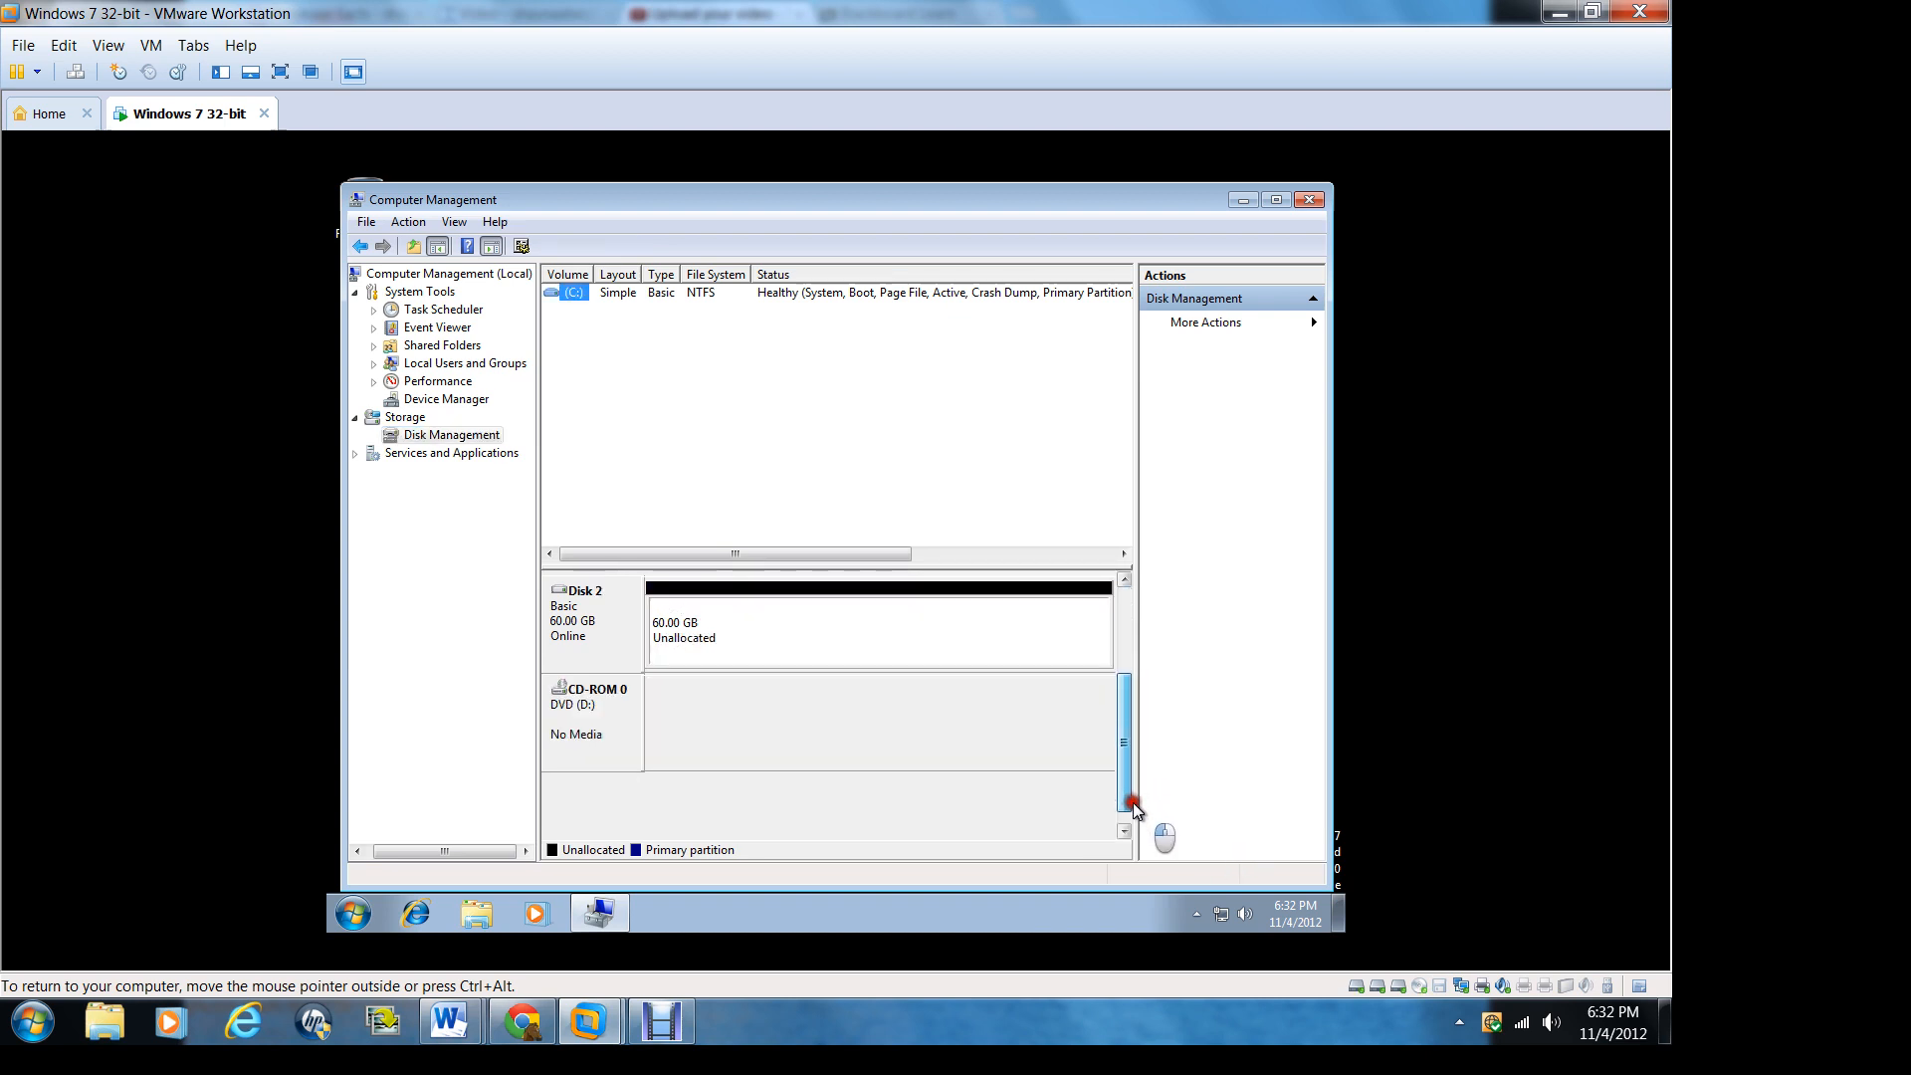
right_click(798, 627)
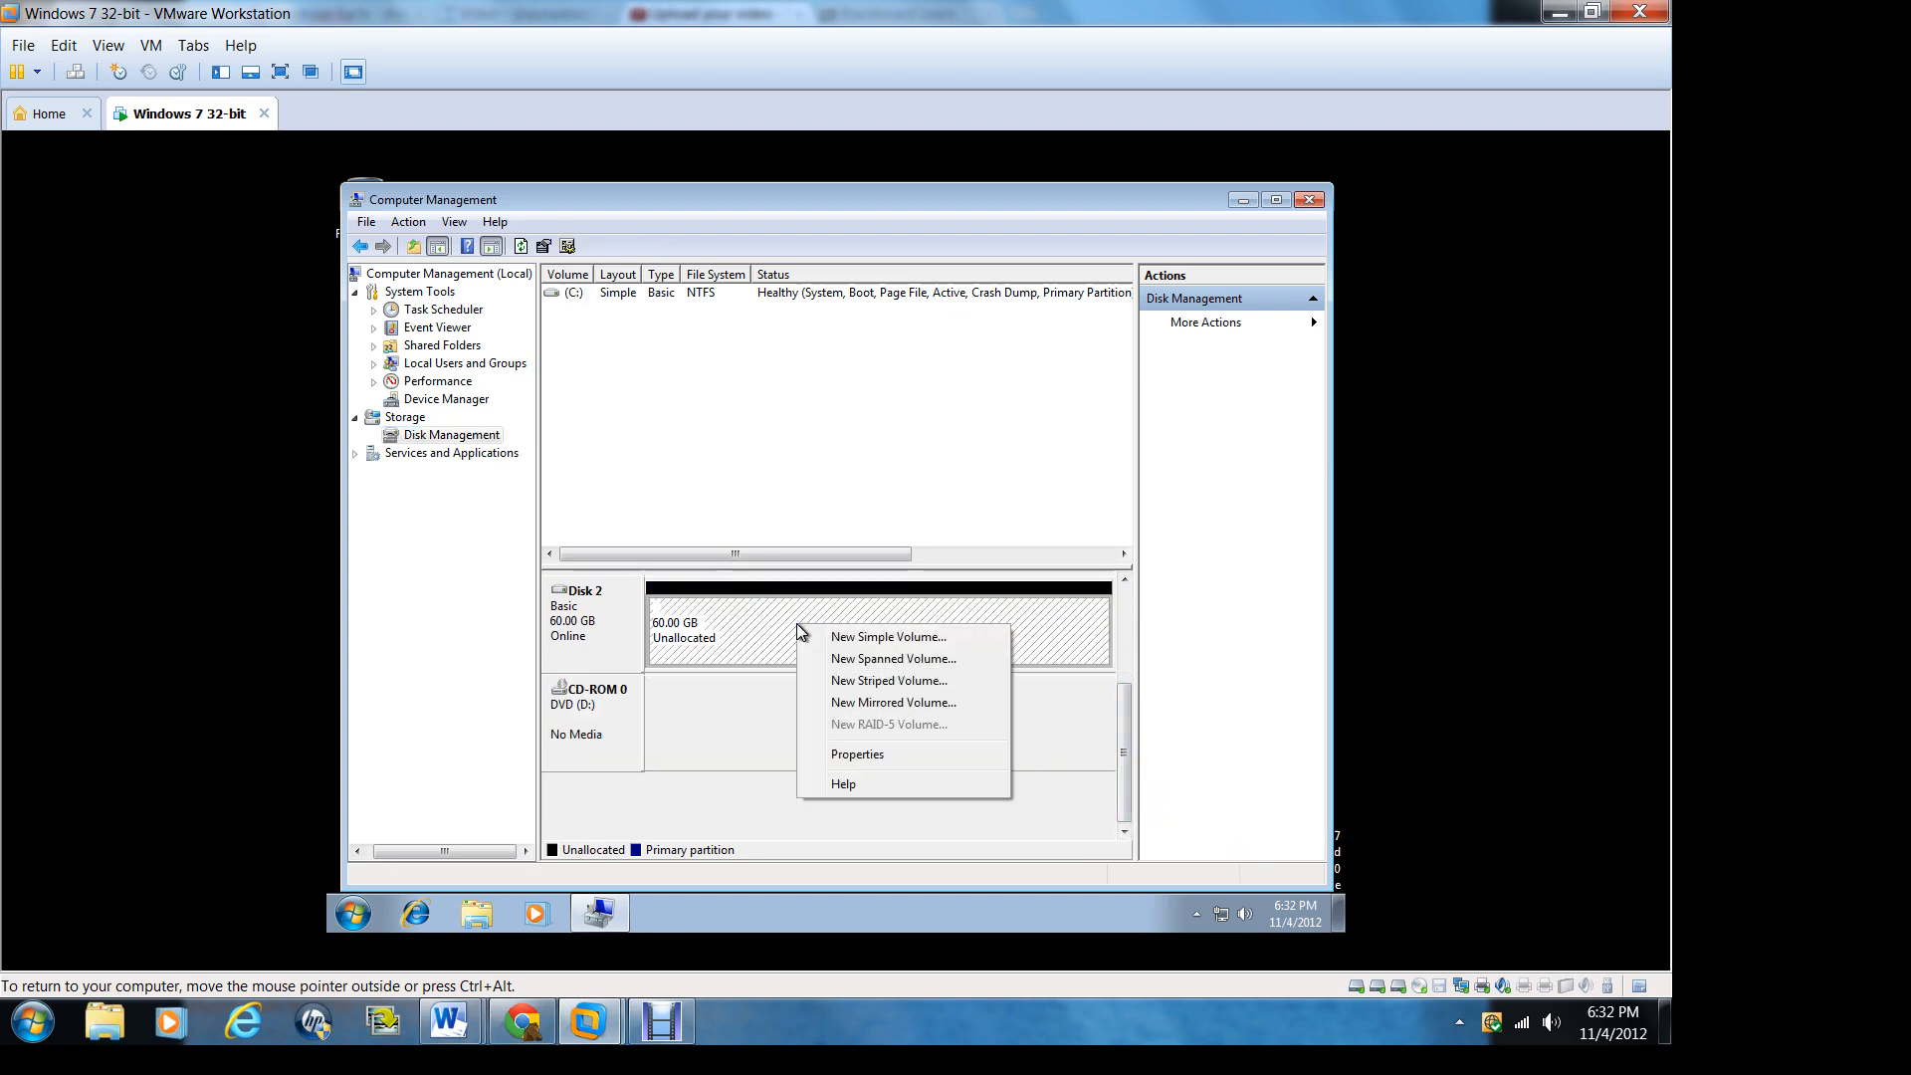
click(872, 637)
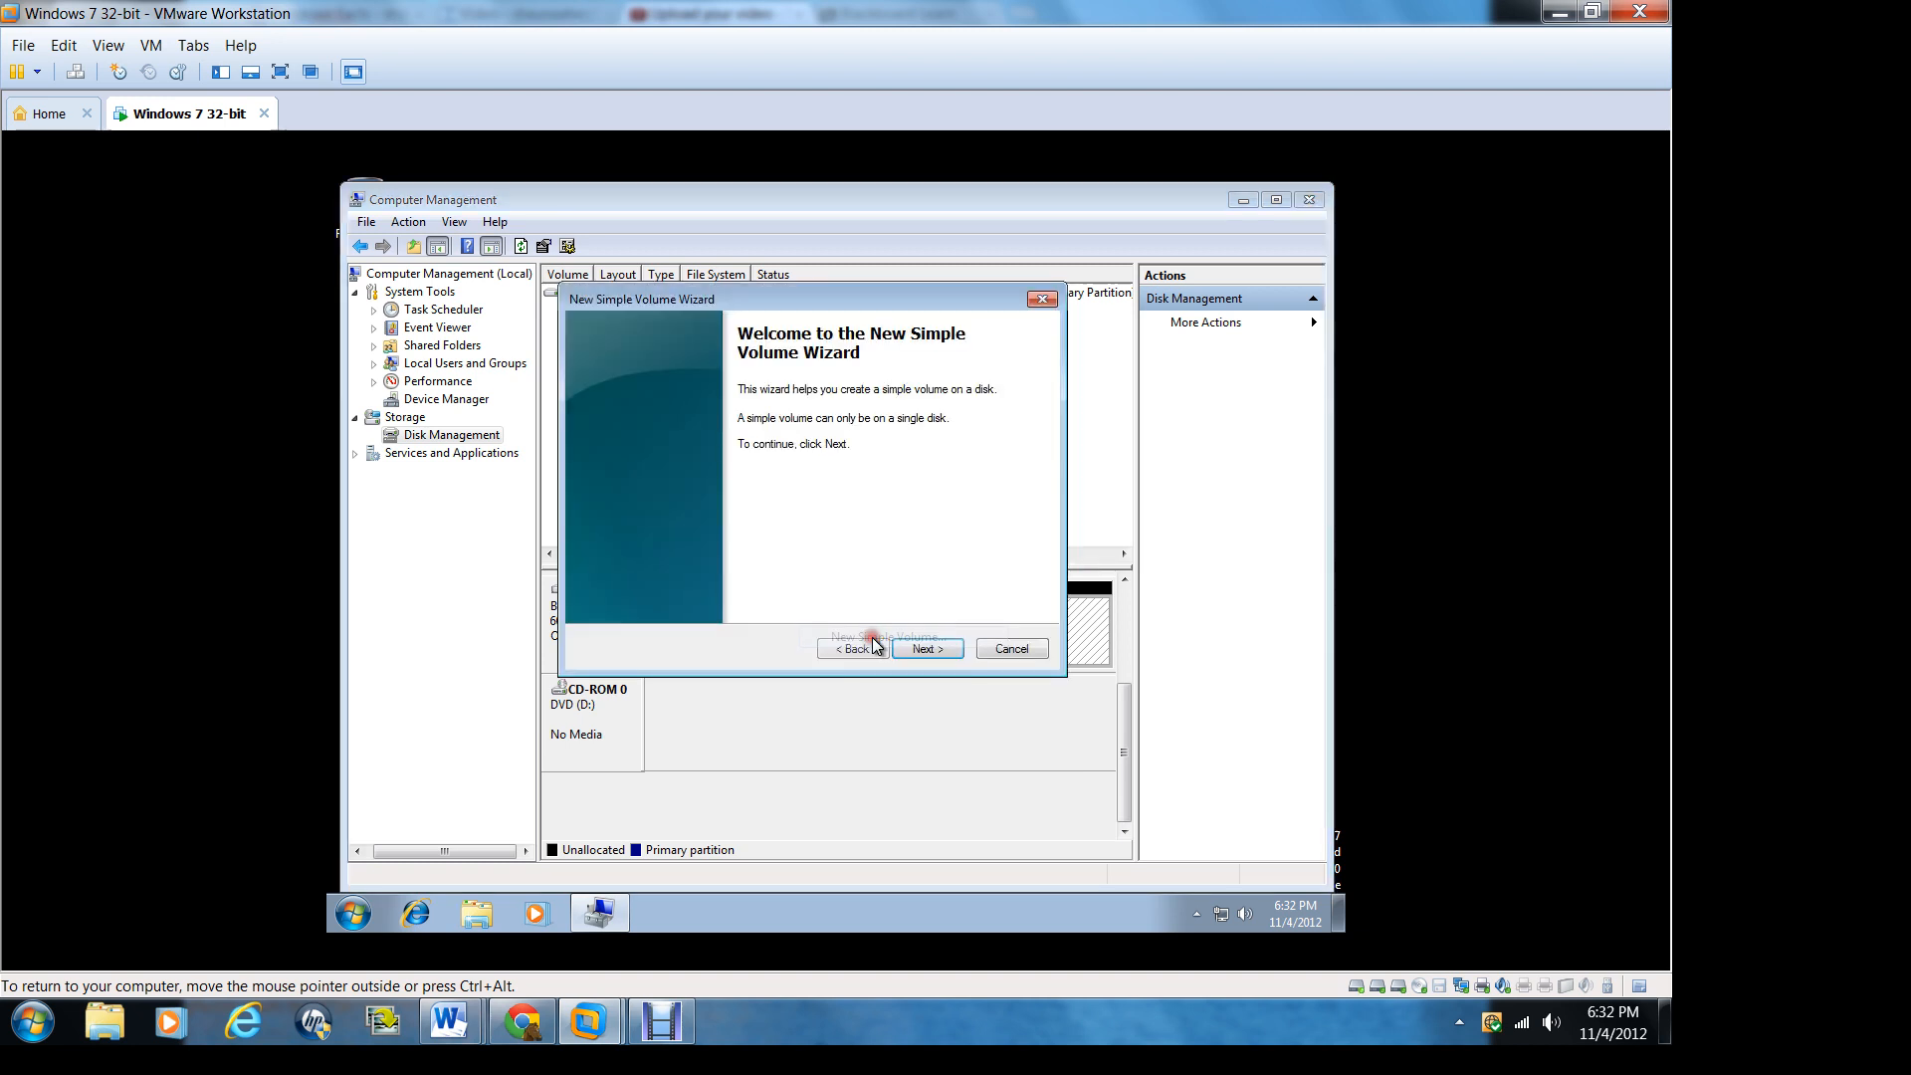
click(921, 649)
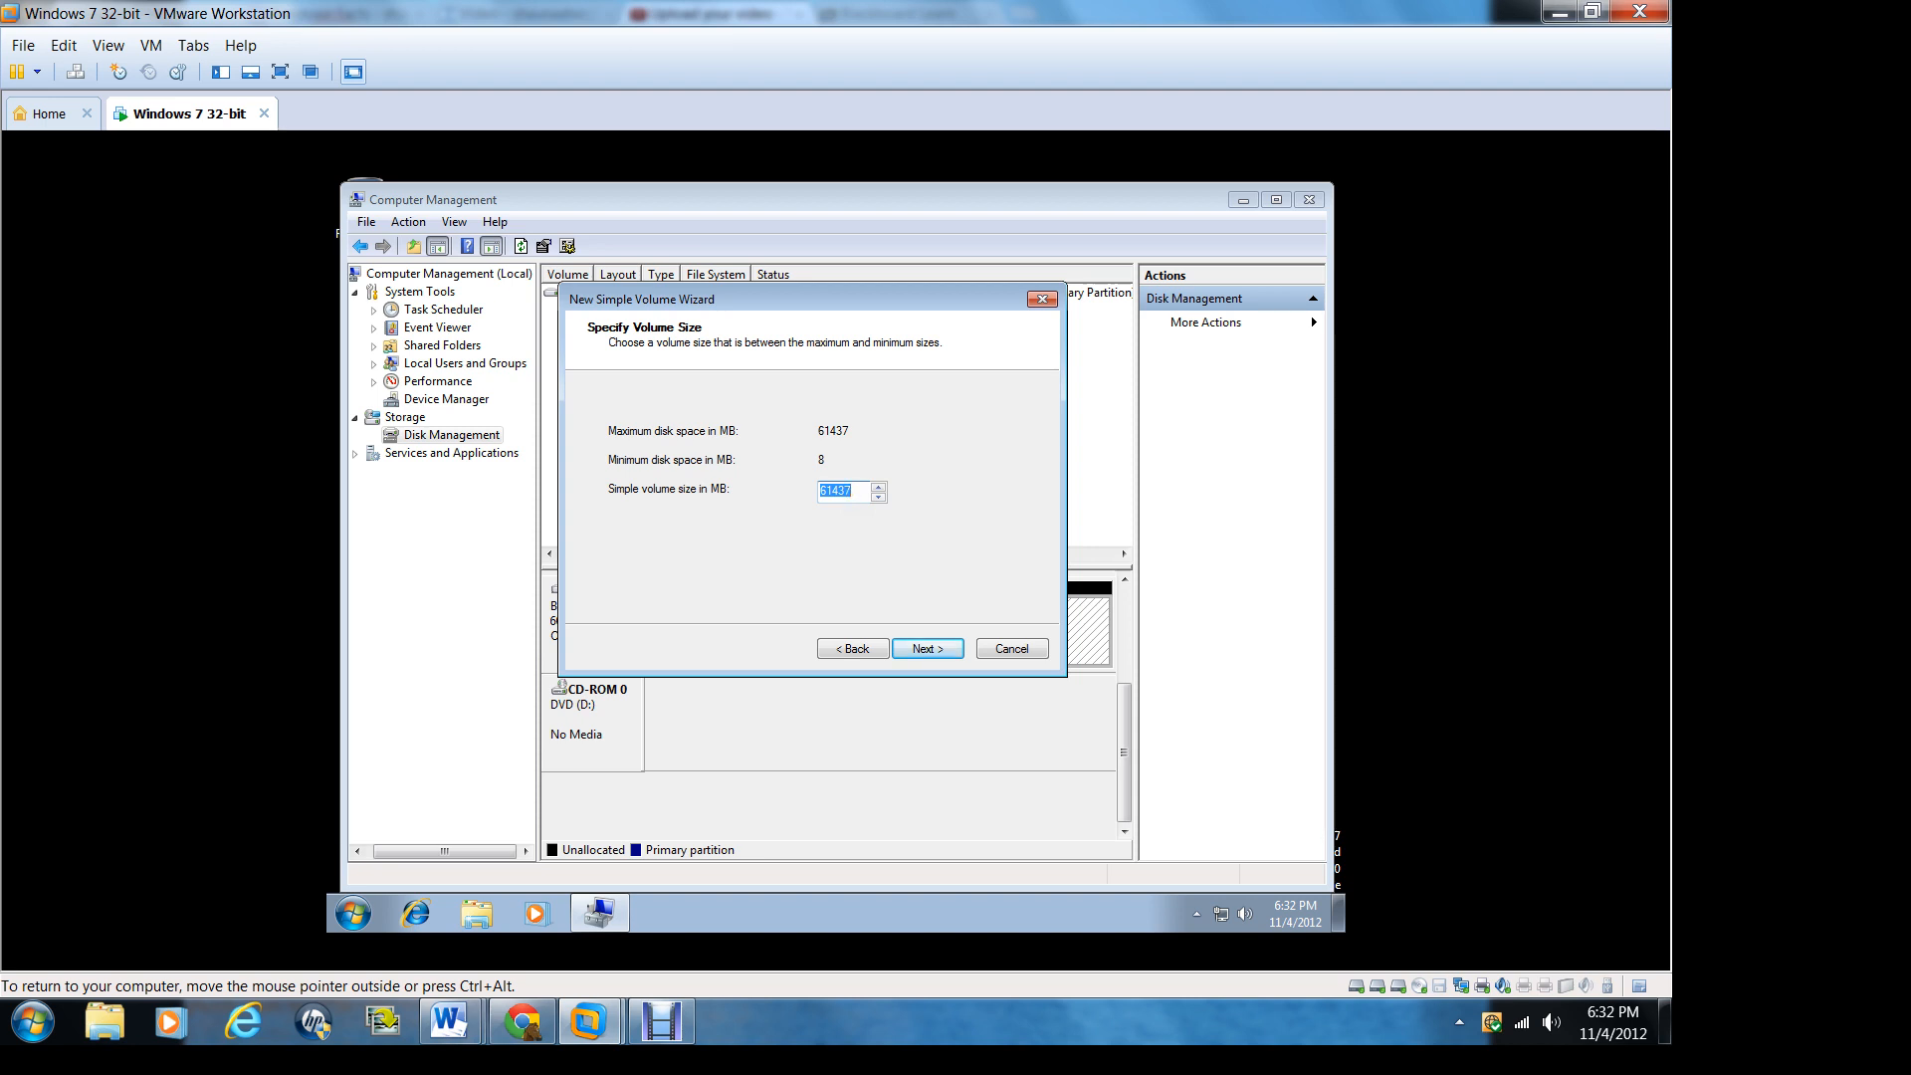
click(879, 497)
drag(880, 497, 879, 498)
drag(880, 497, 880, 497)
drag(878, 499, 877, 499)
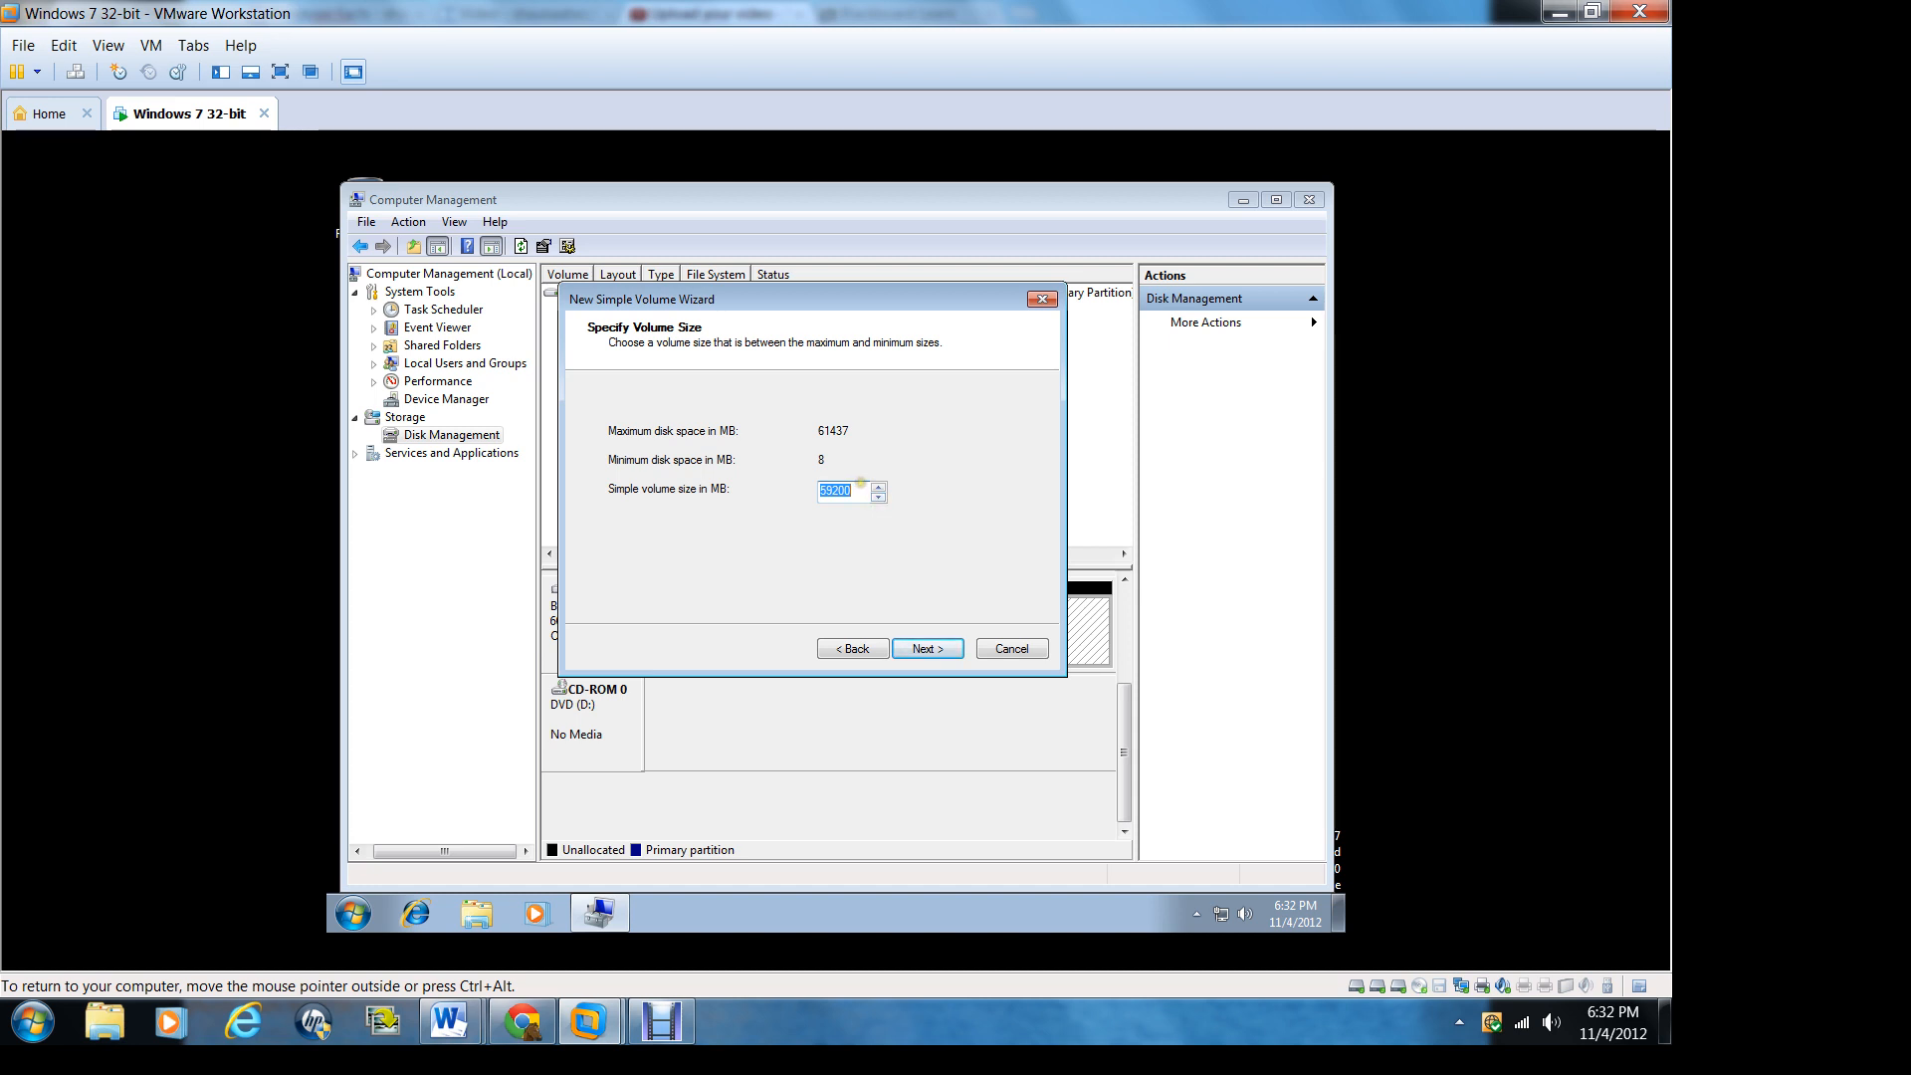
text(50000)
click(936, 649)
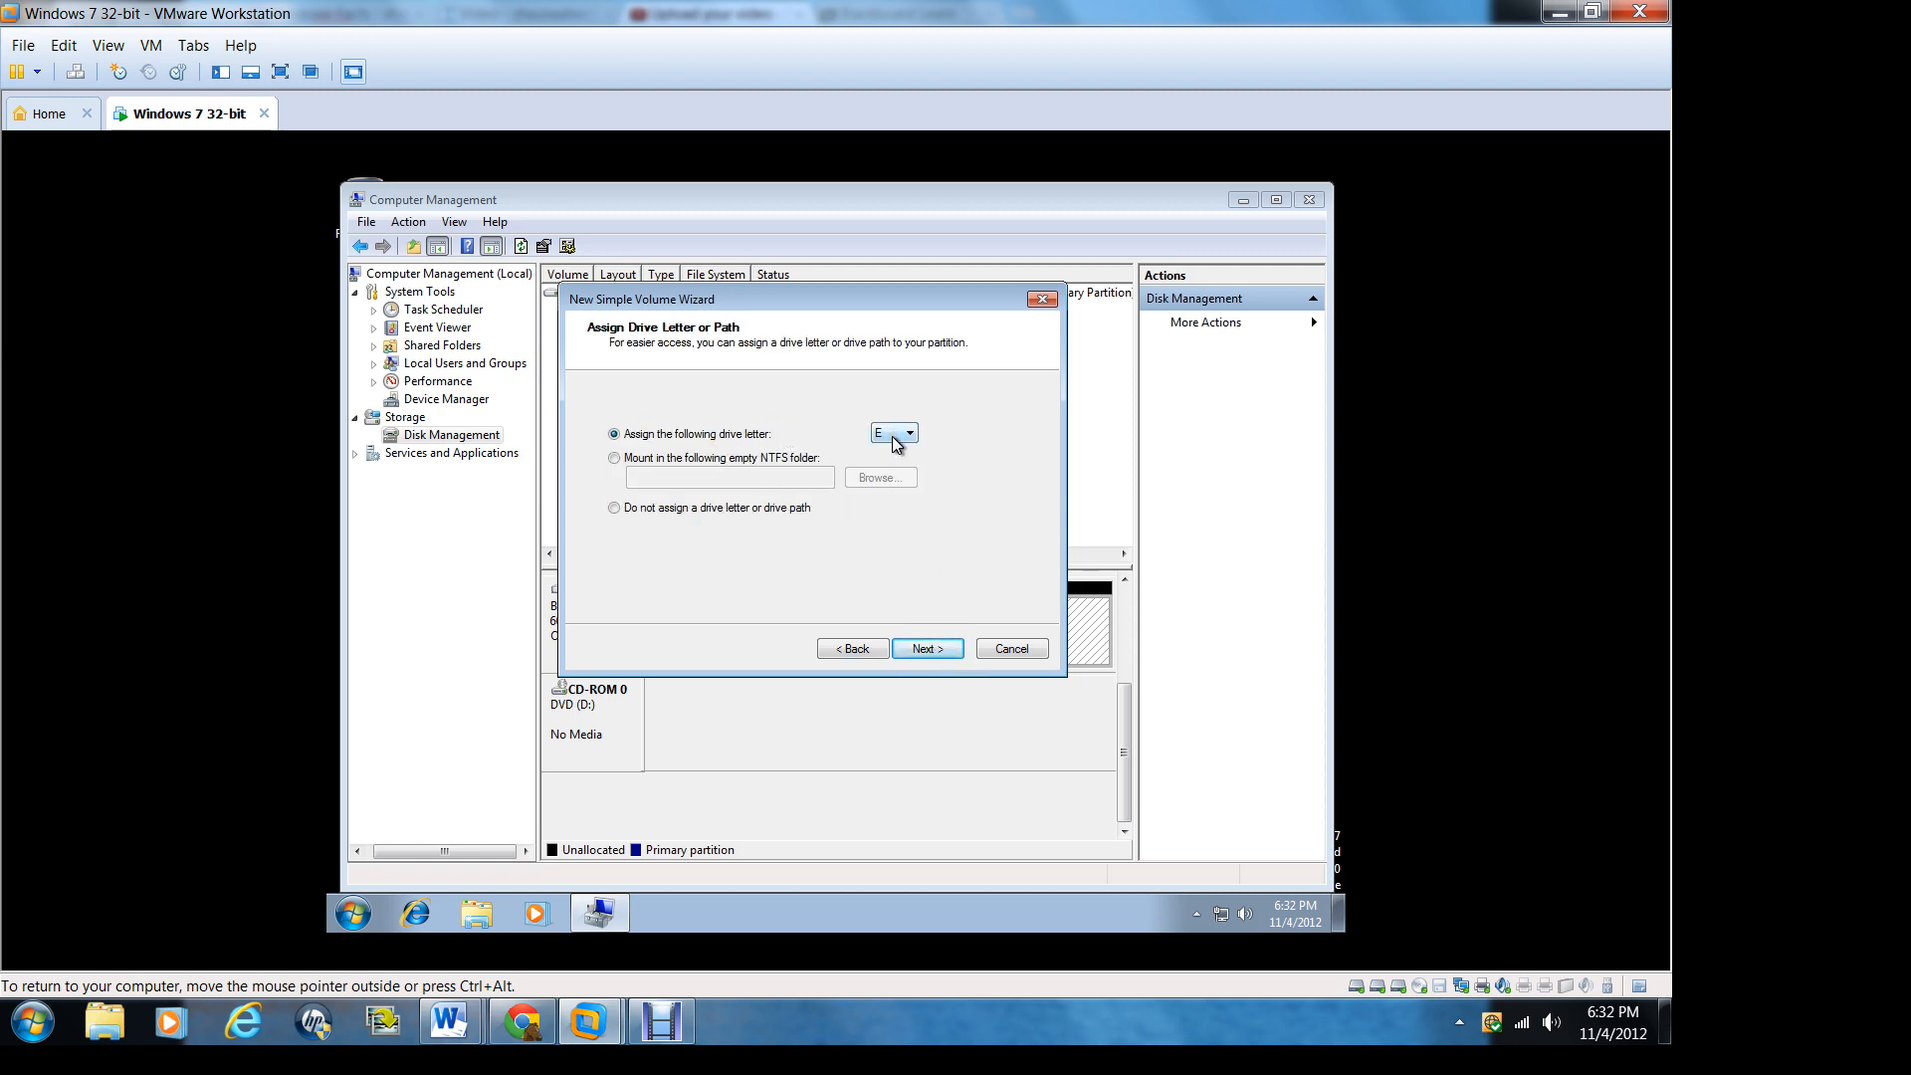
Step: Assign drive letter E and create the volume with an NTFS quick format, default allocation unit size and the label New Volume
click(925, 649)
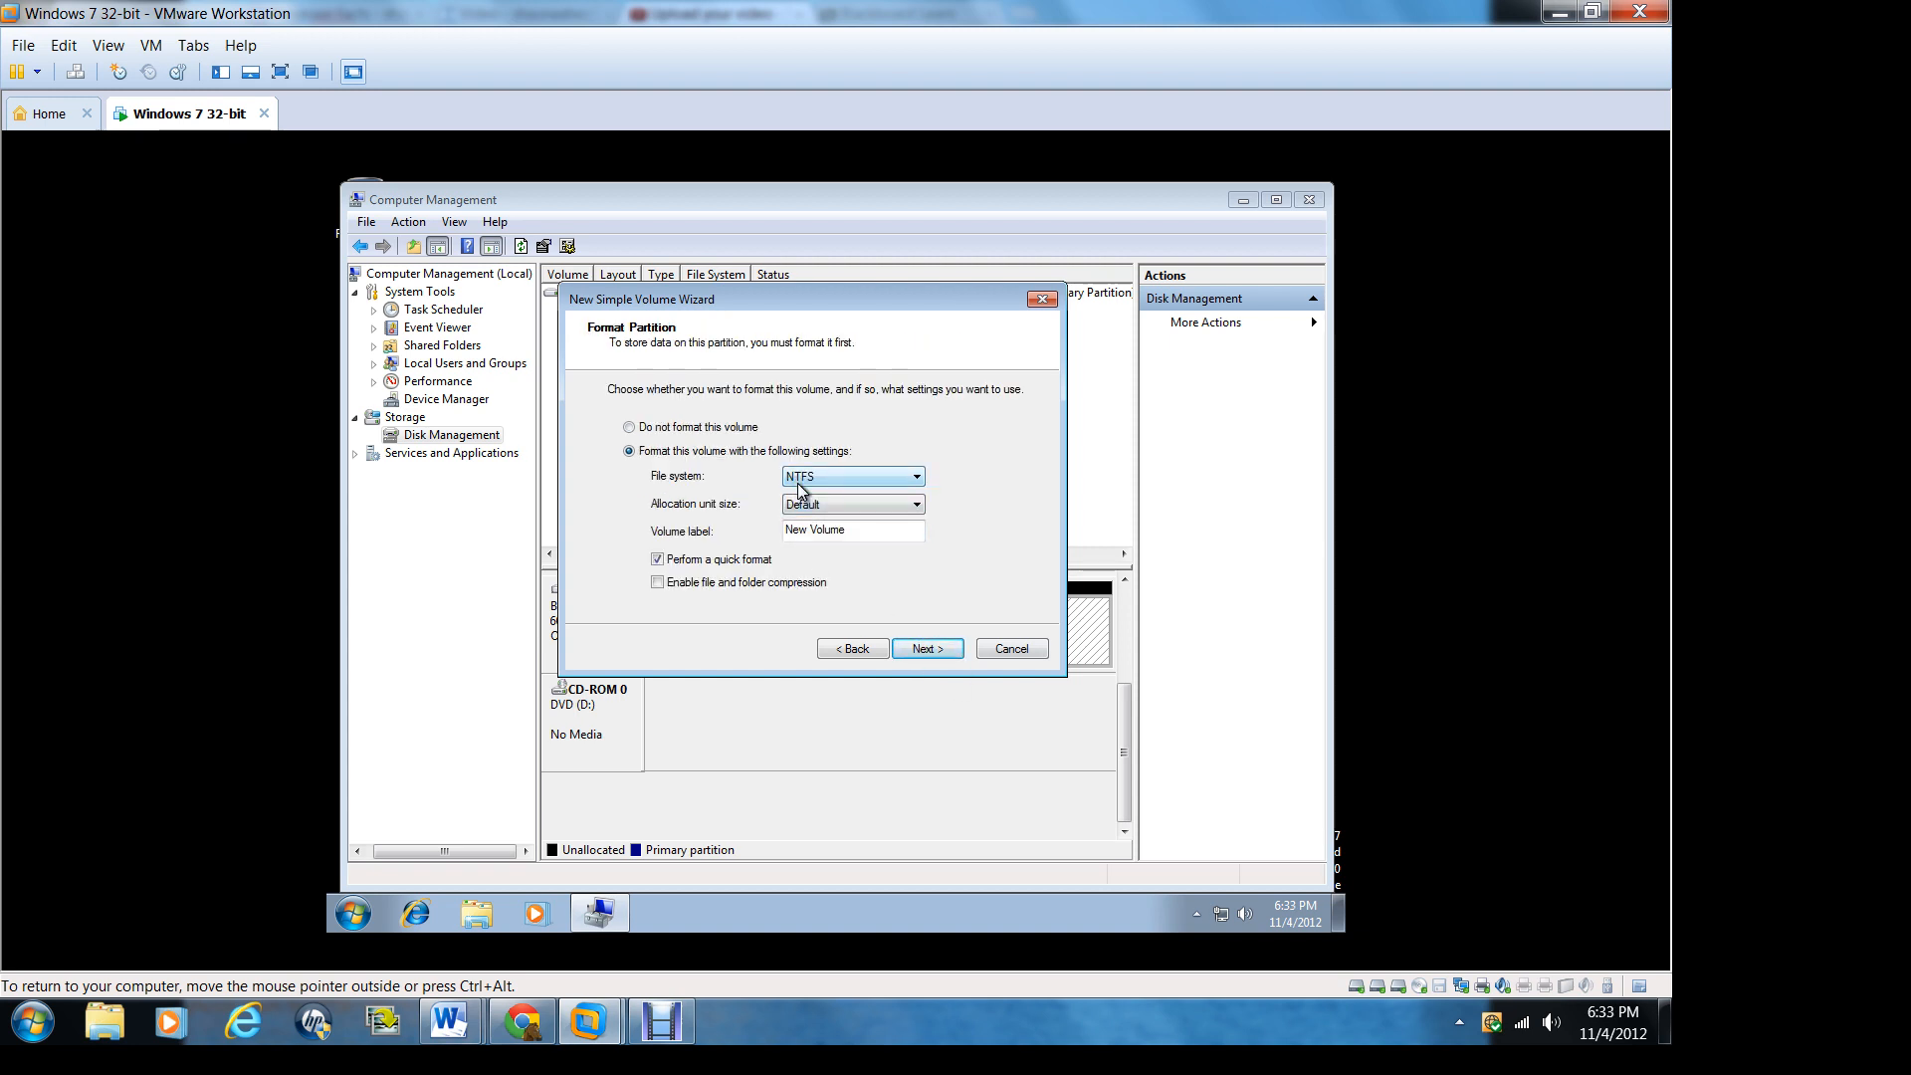
click(917, 499)
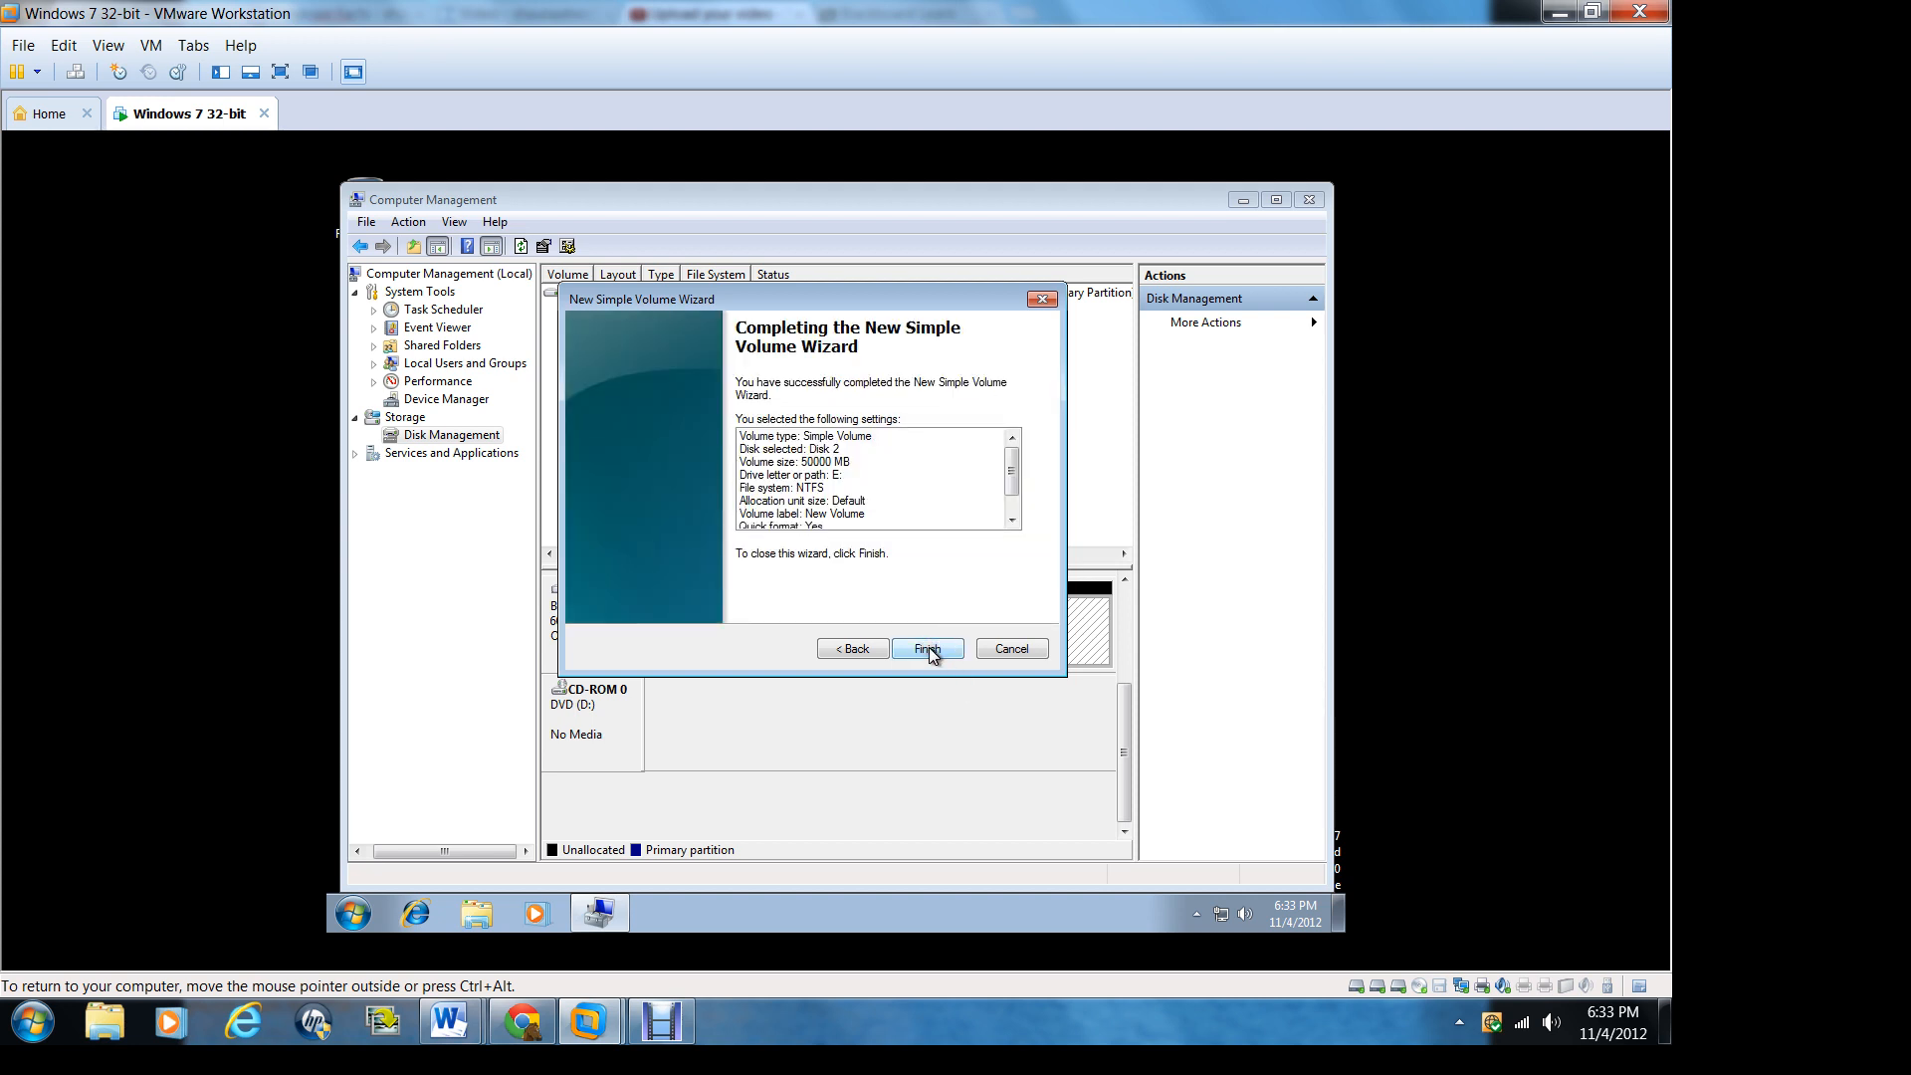
click(928, 648)
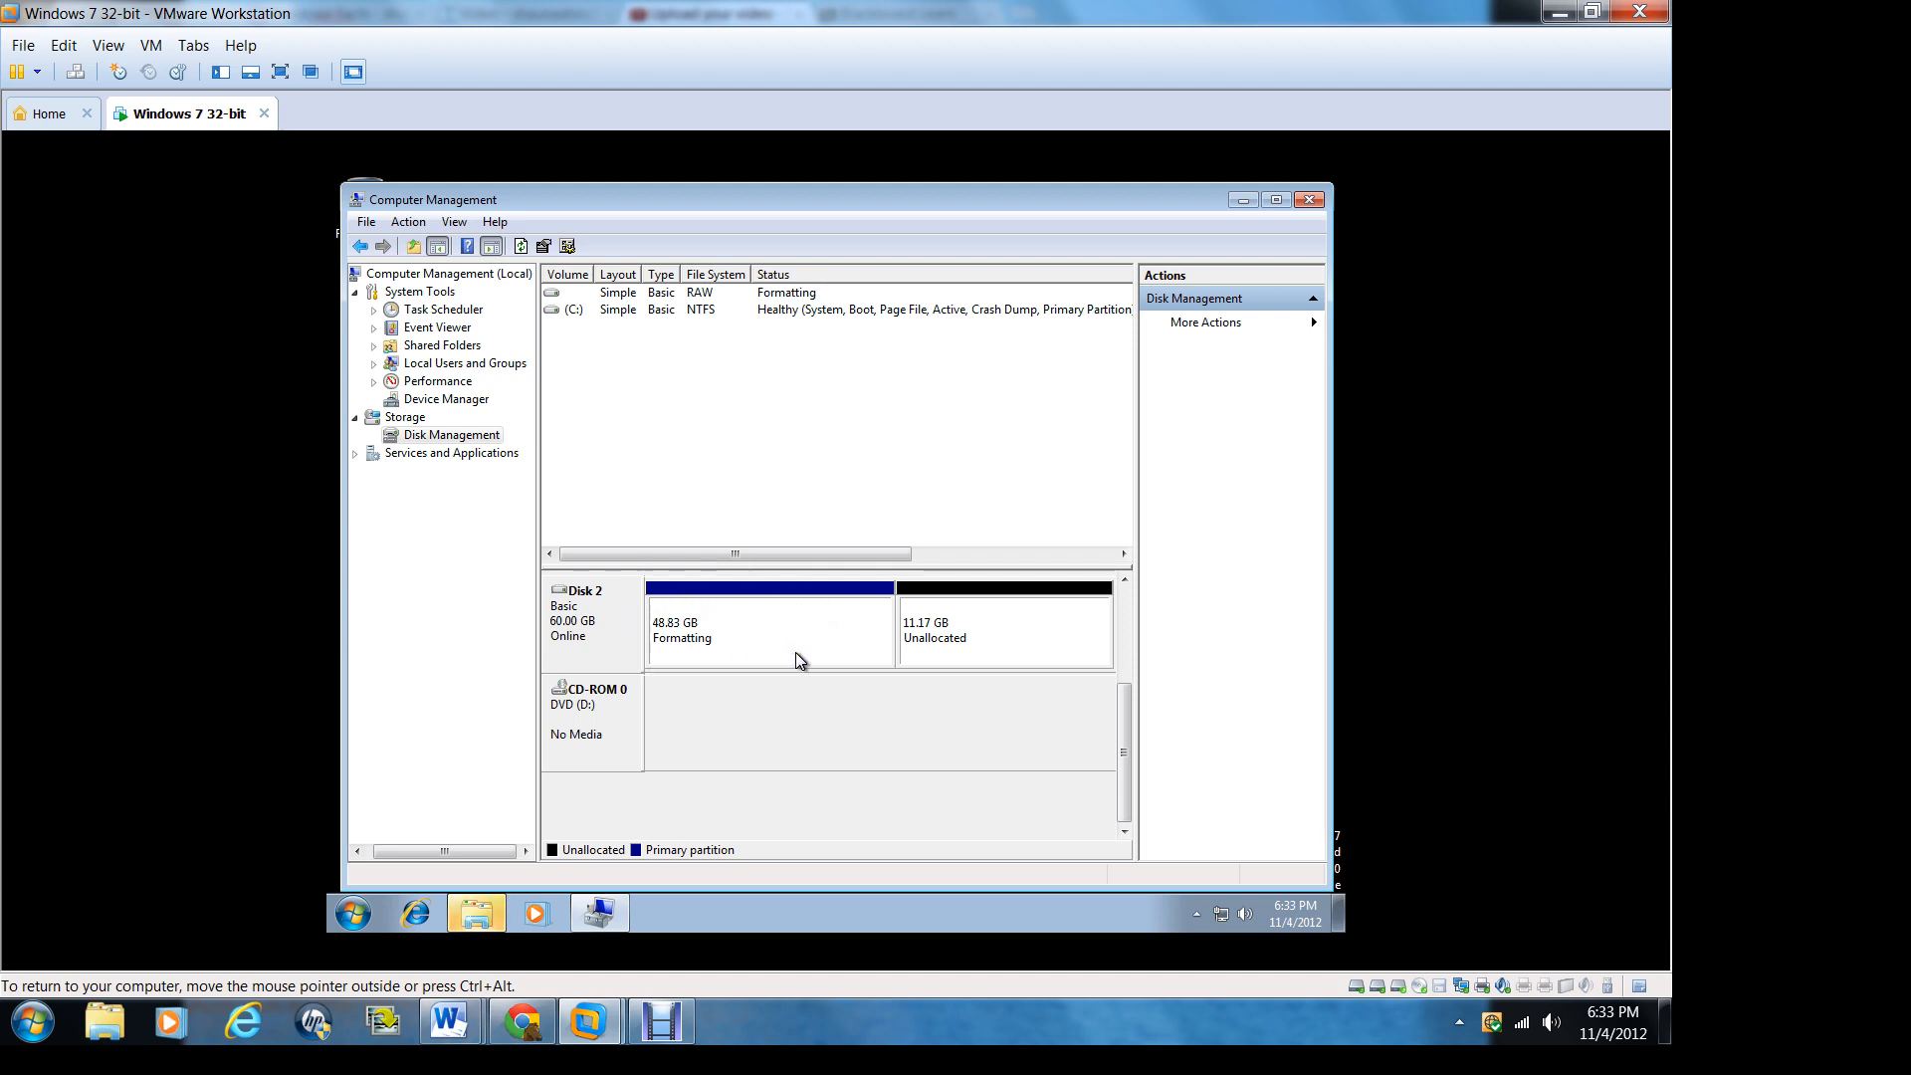
Step: Start a new simple volume on Disk 2's remaining unallocated space with the full 11437 MB and assign drive letter G
right_click(964, 627)
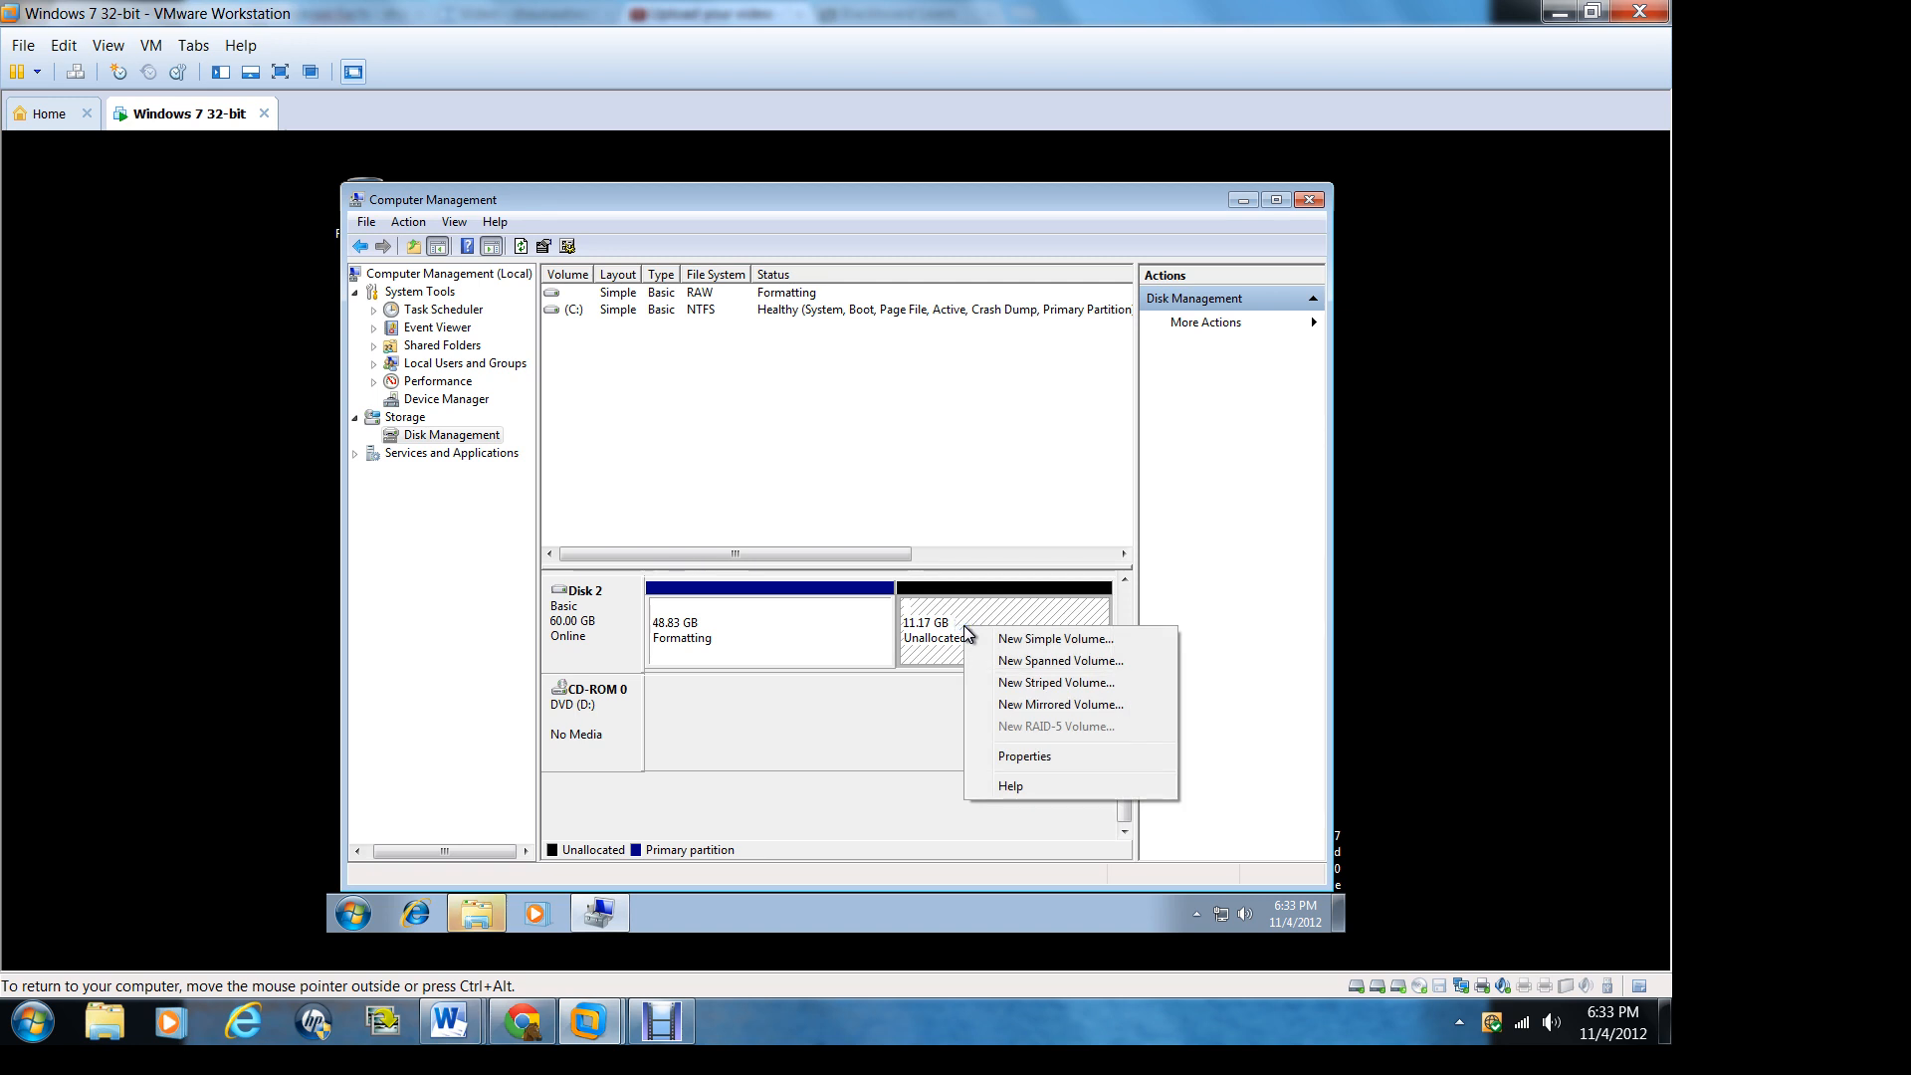
click(1029, 642)
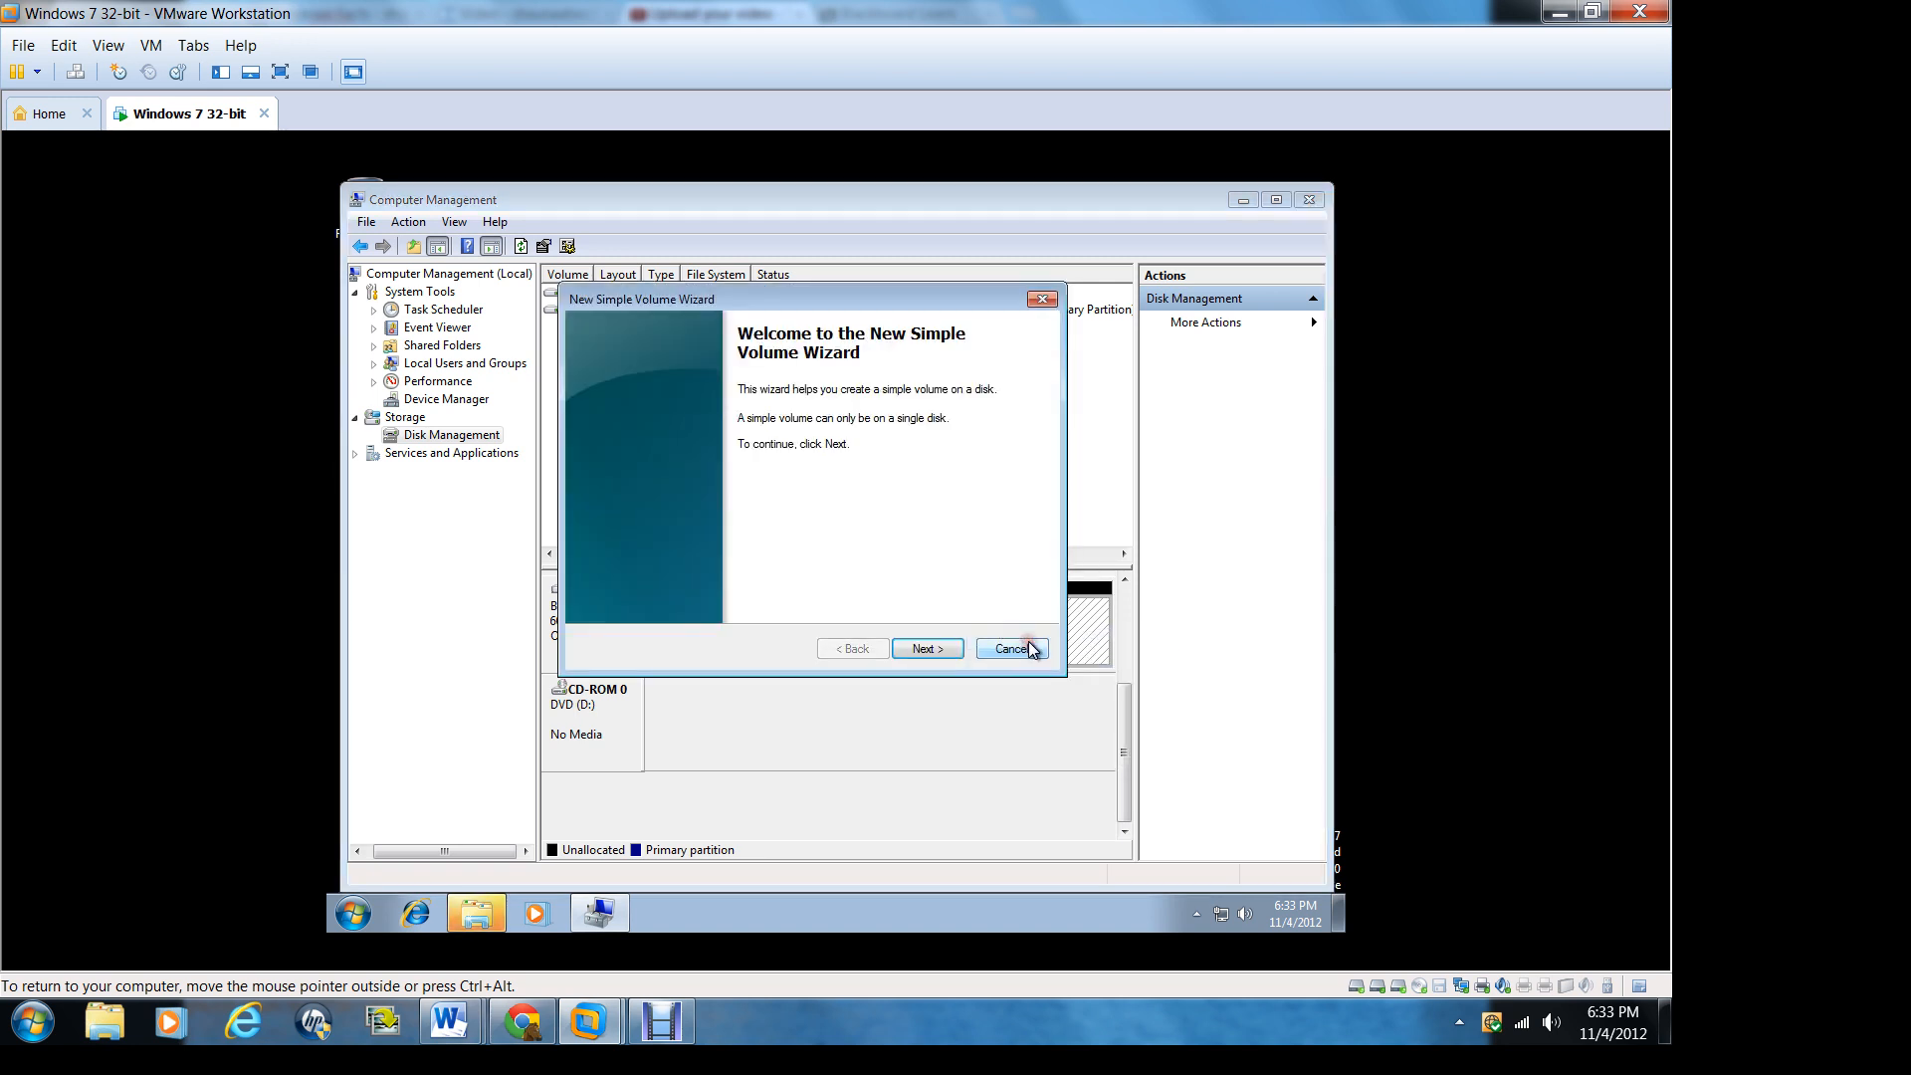
click(920, 647)
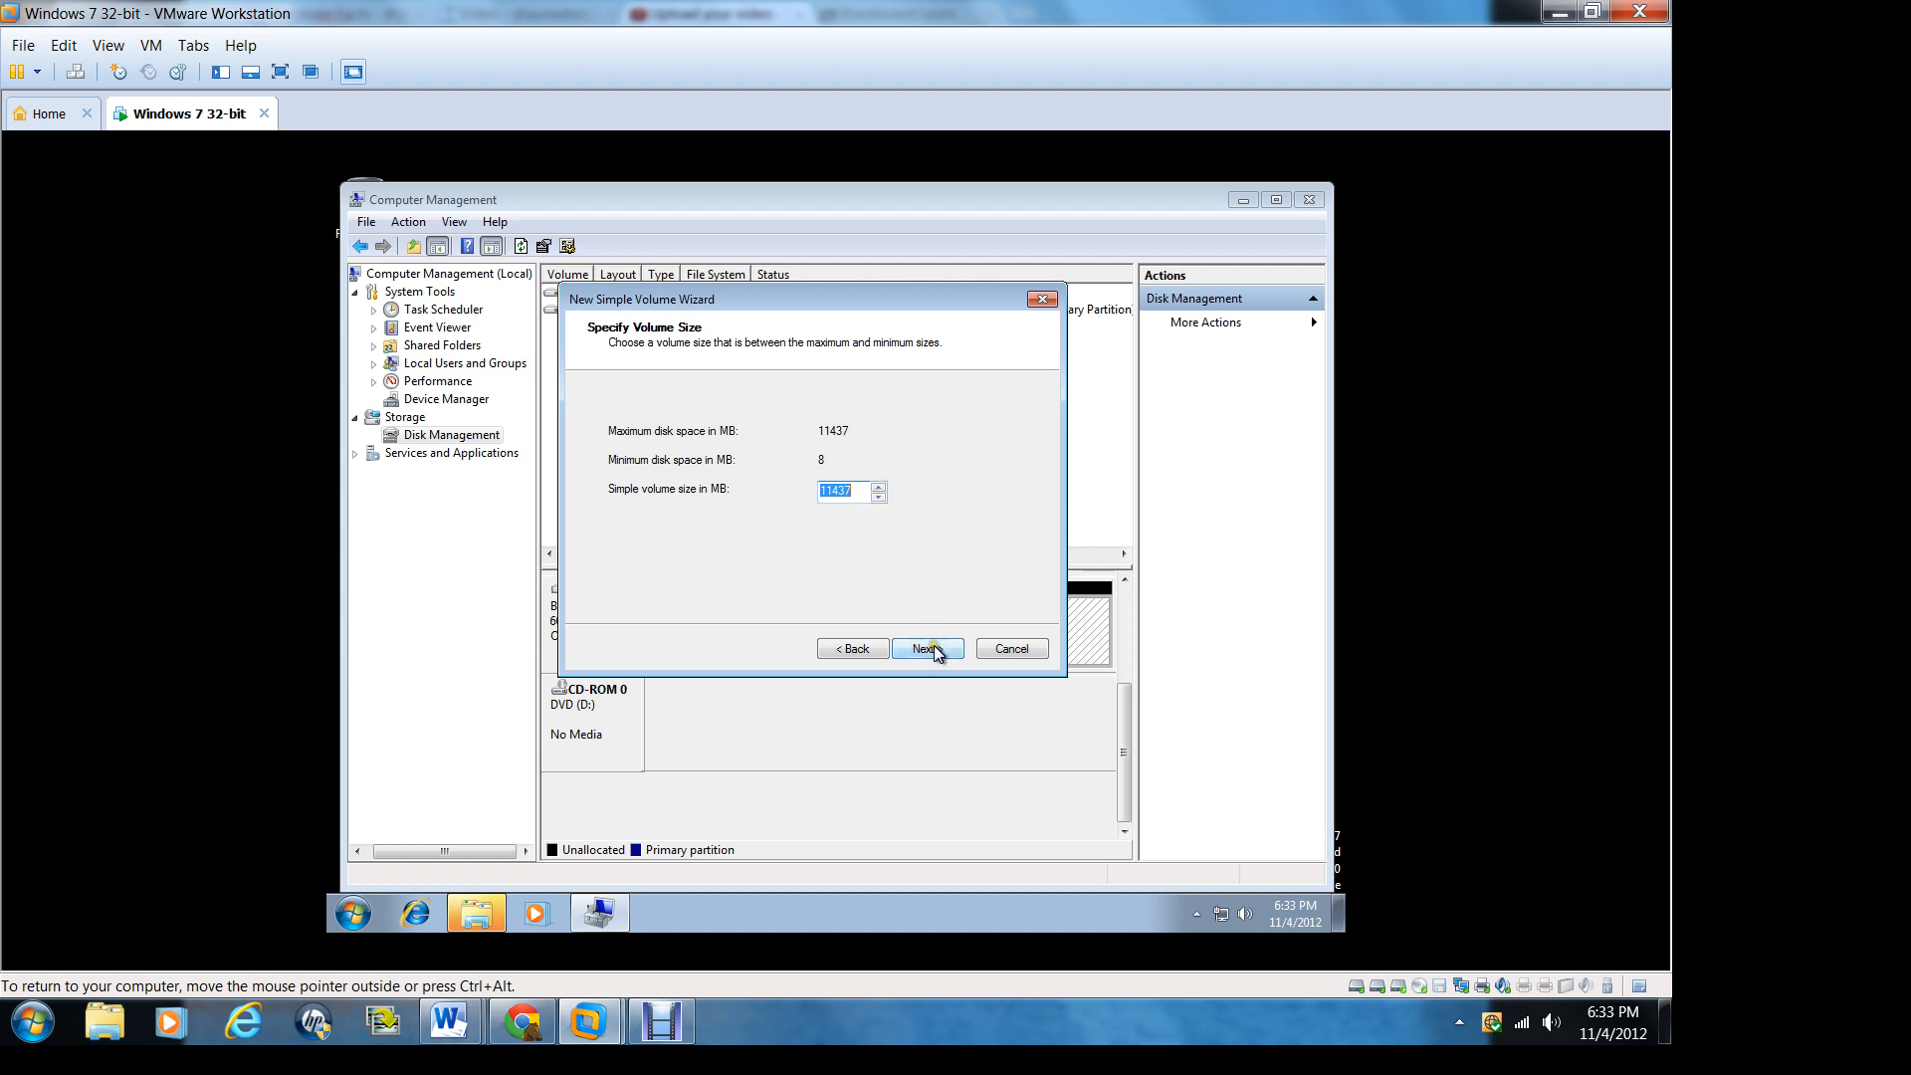
click(930, 648)
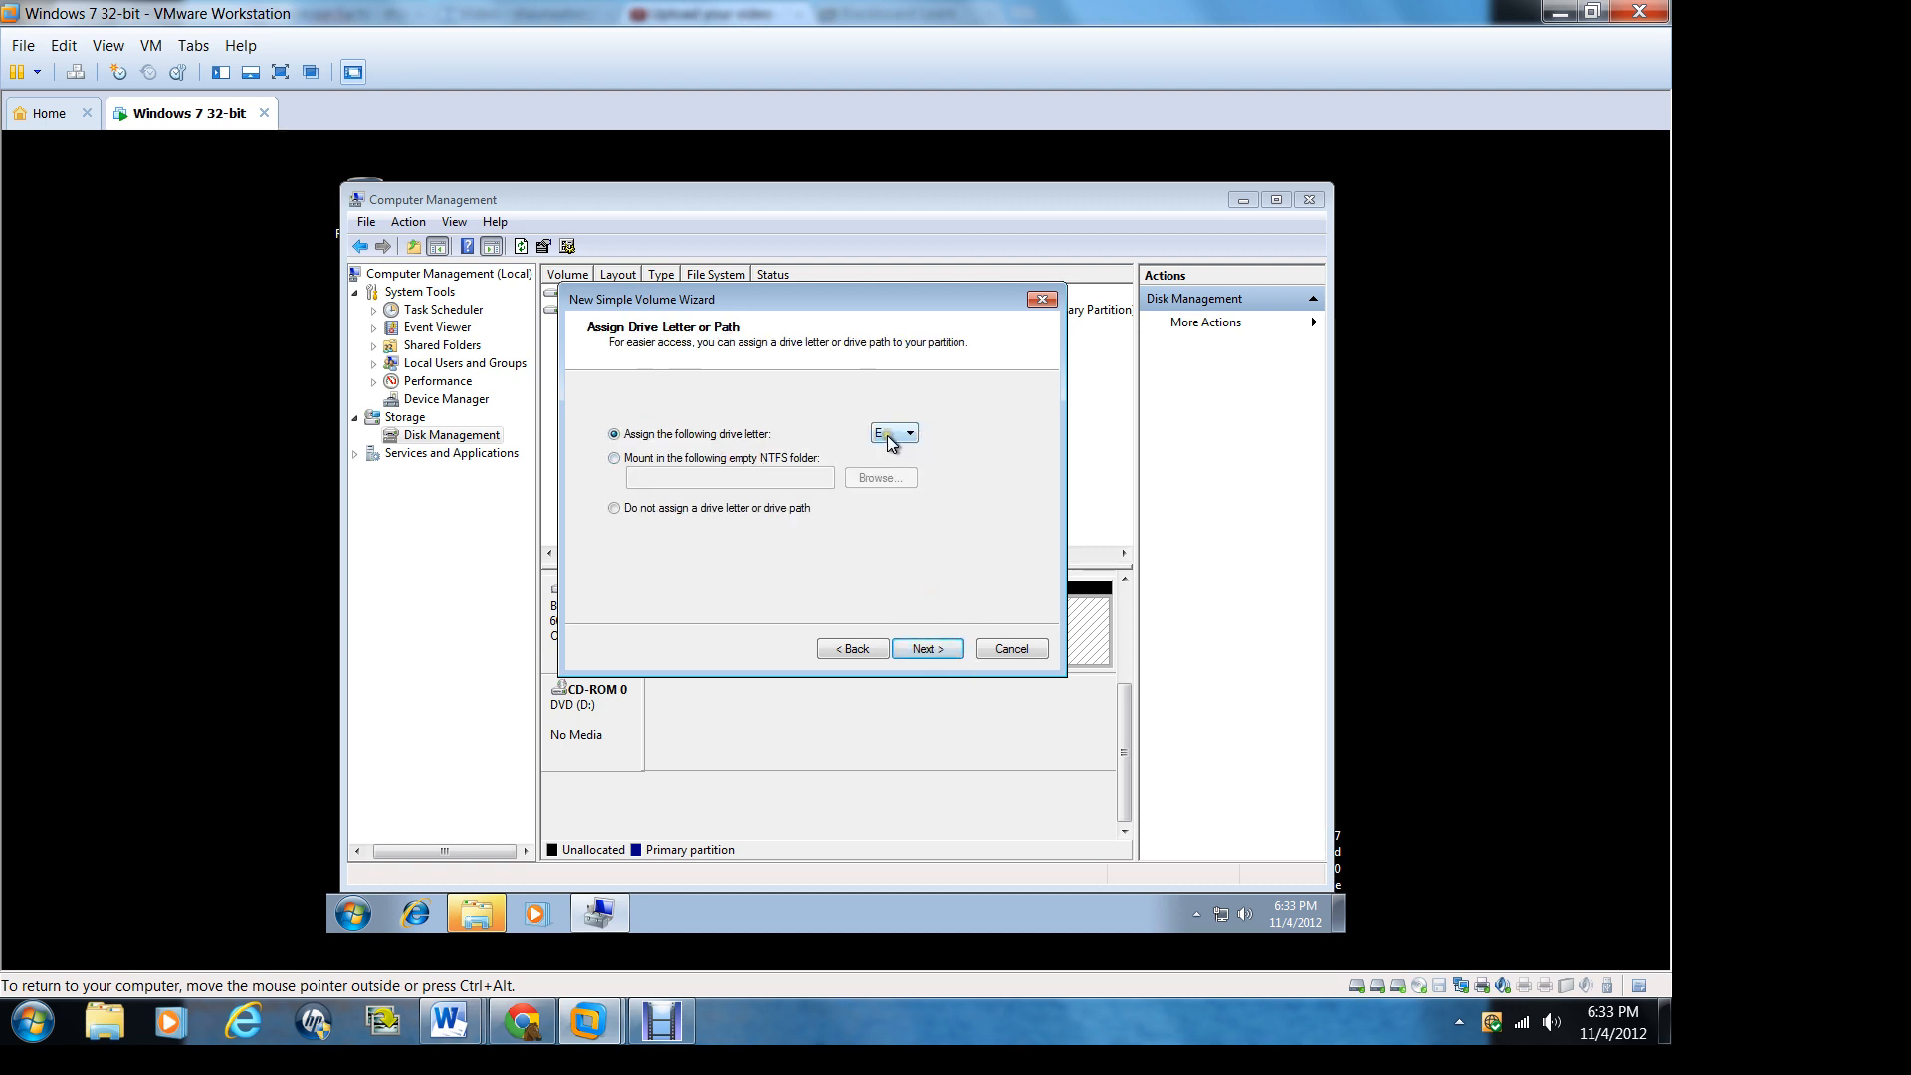
drag(808, 302, 971, 253)
click(1073, 382)
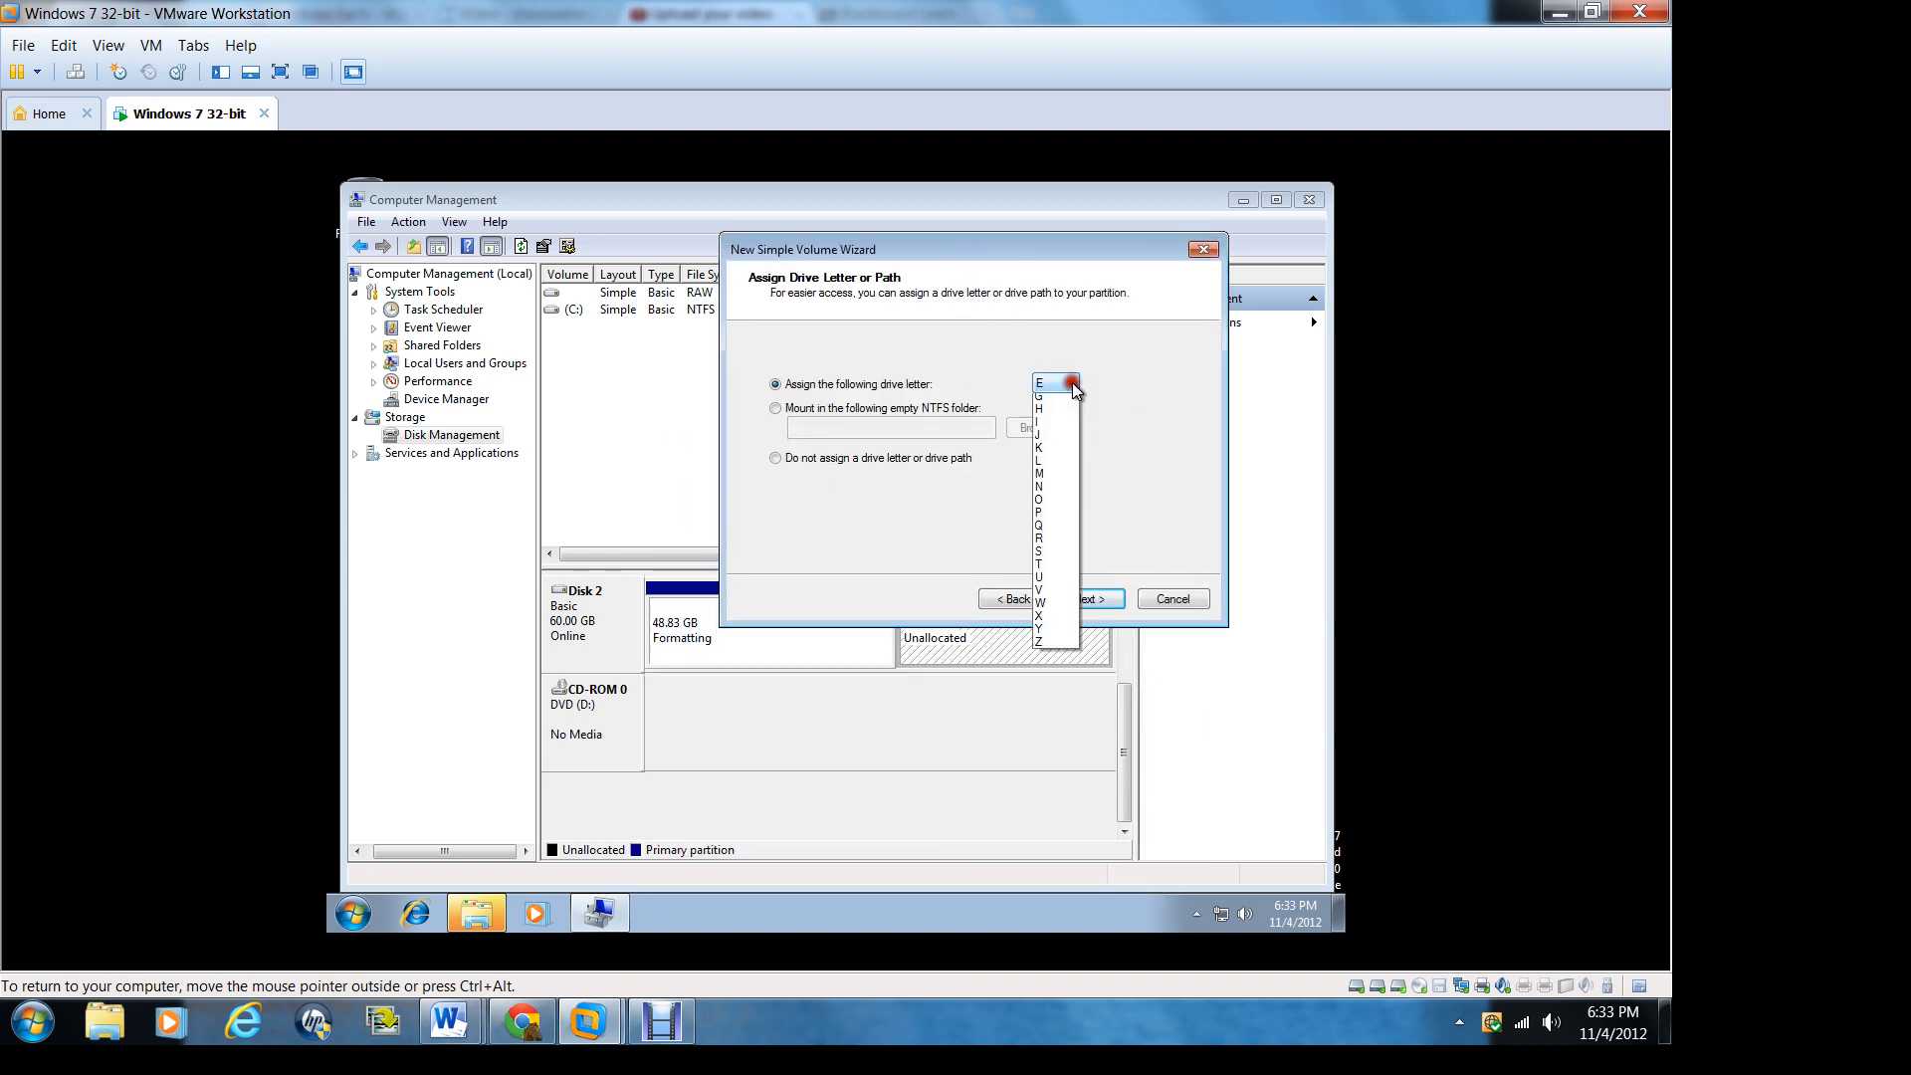
click(1058, 441)
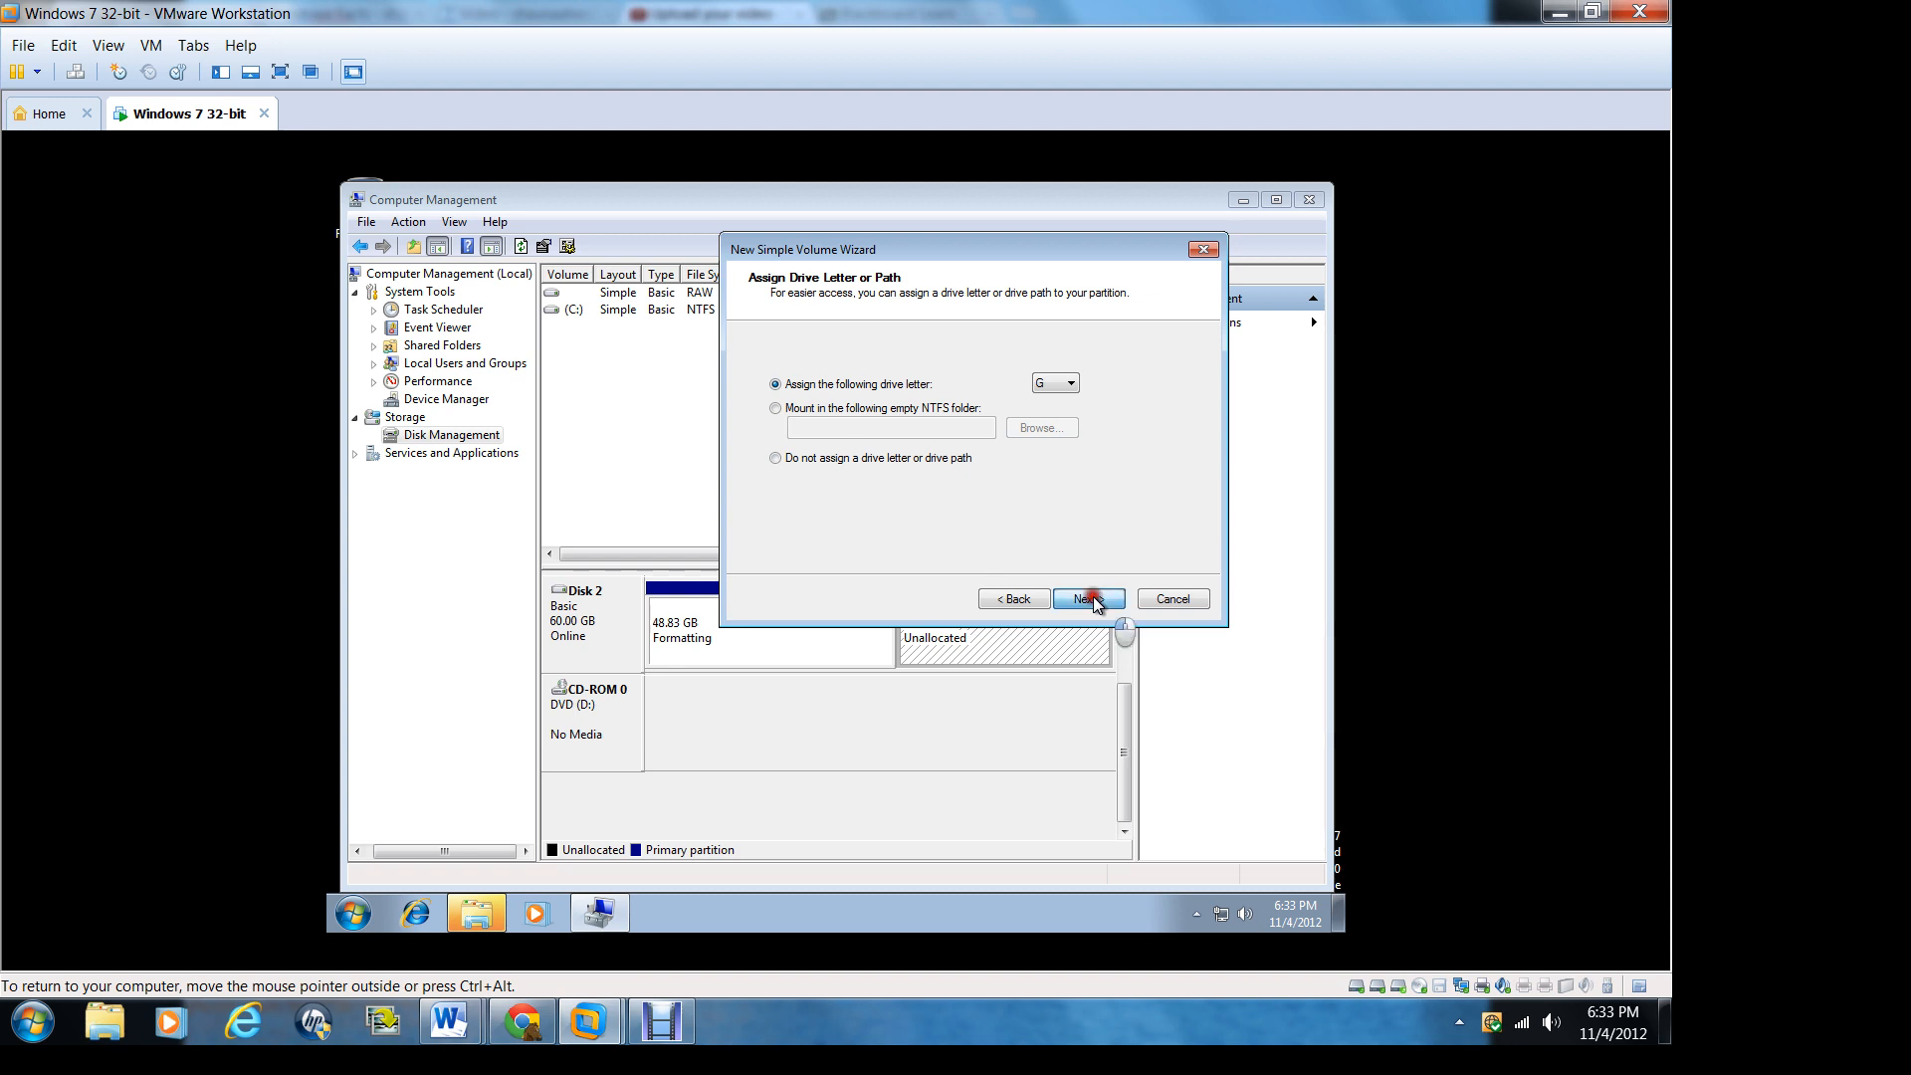
click(1093, 595)
Step: Create the volume with a FAT32 quick format, default allocation unit size and the label New Volume
click(1078, 428)
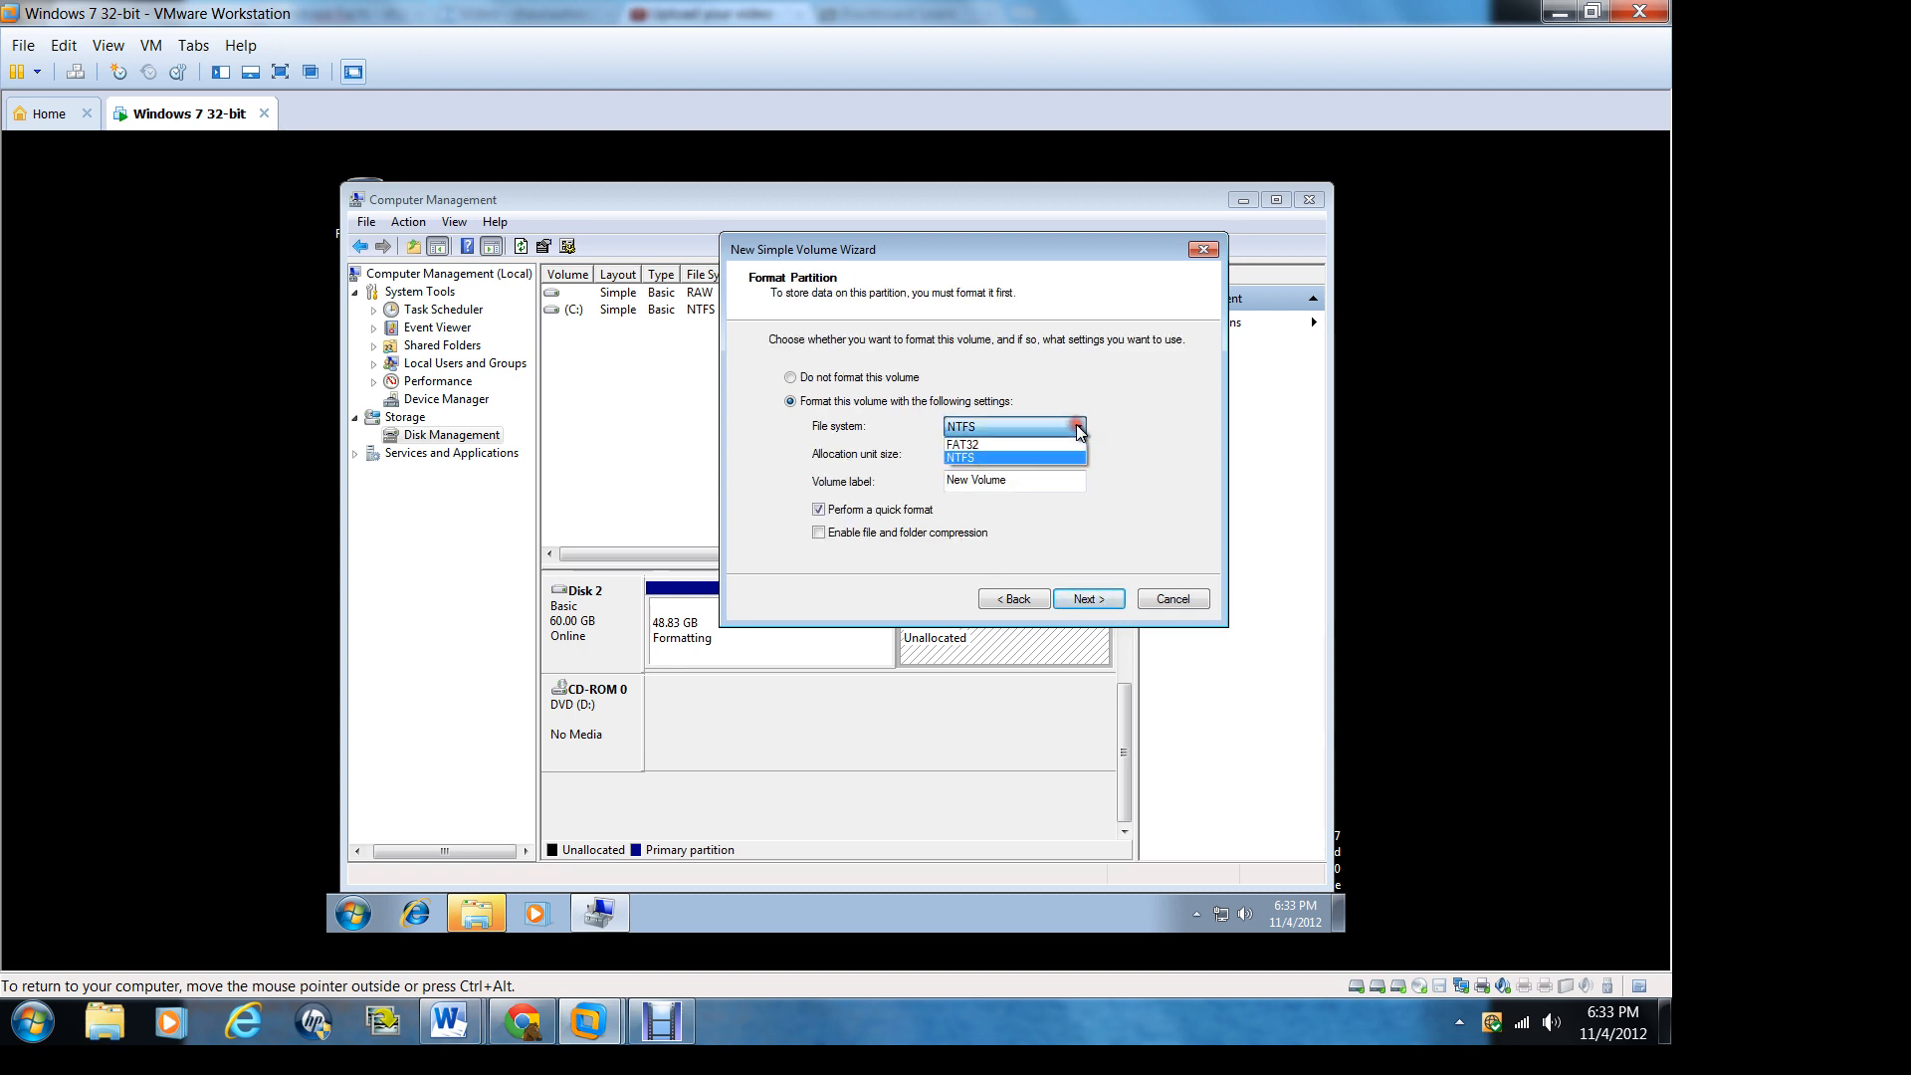
click(1005, 444)
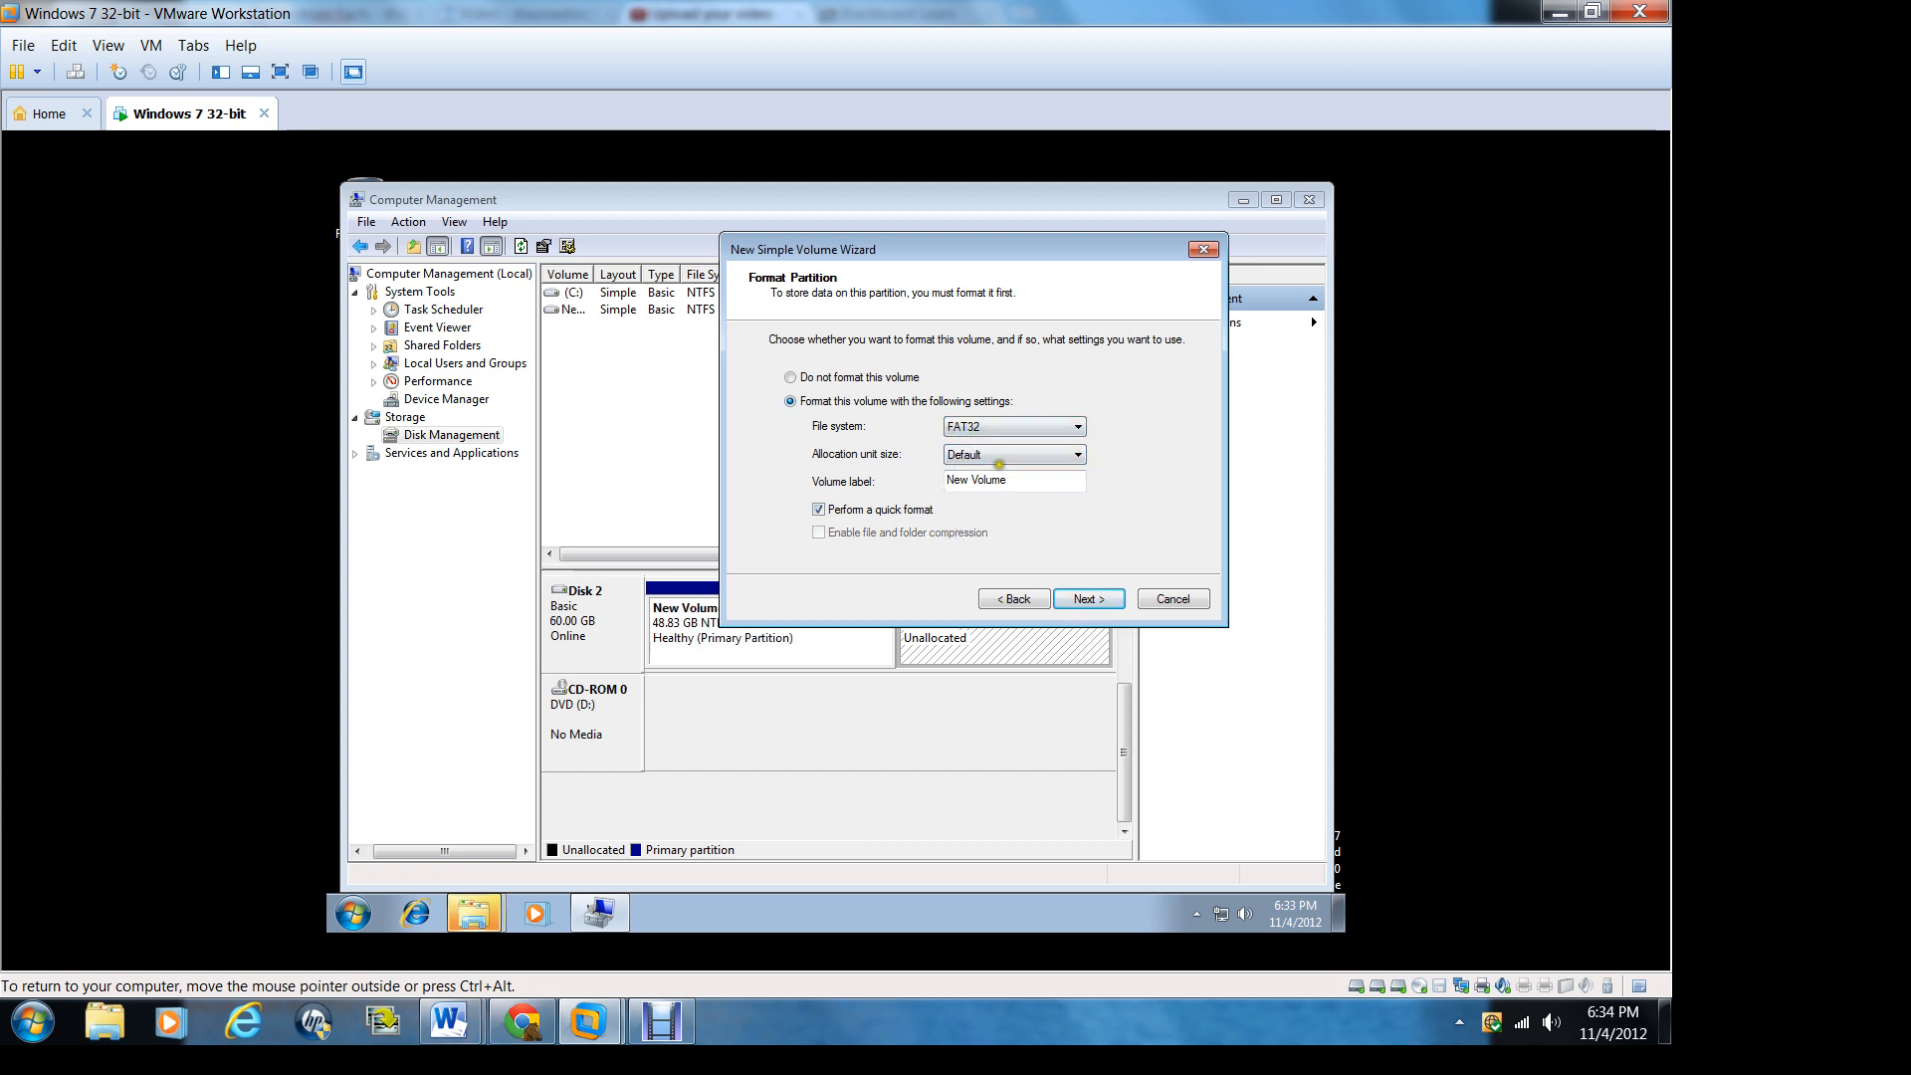
click(1092, 598)
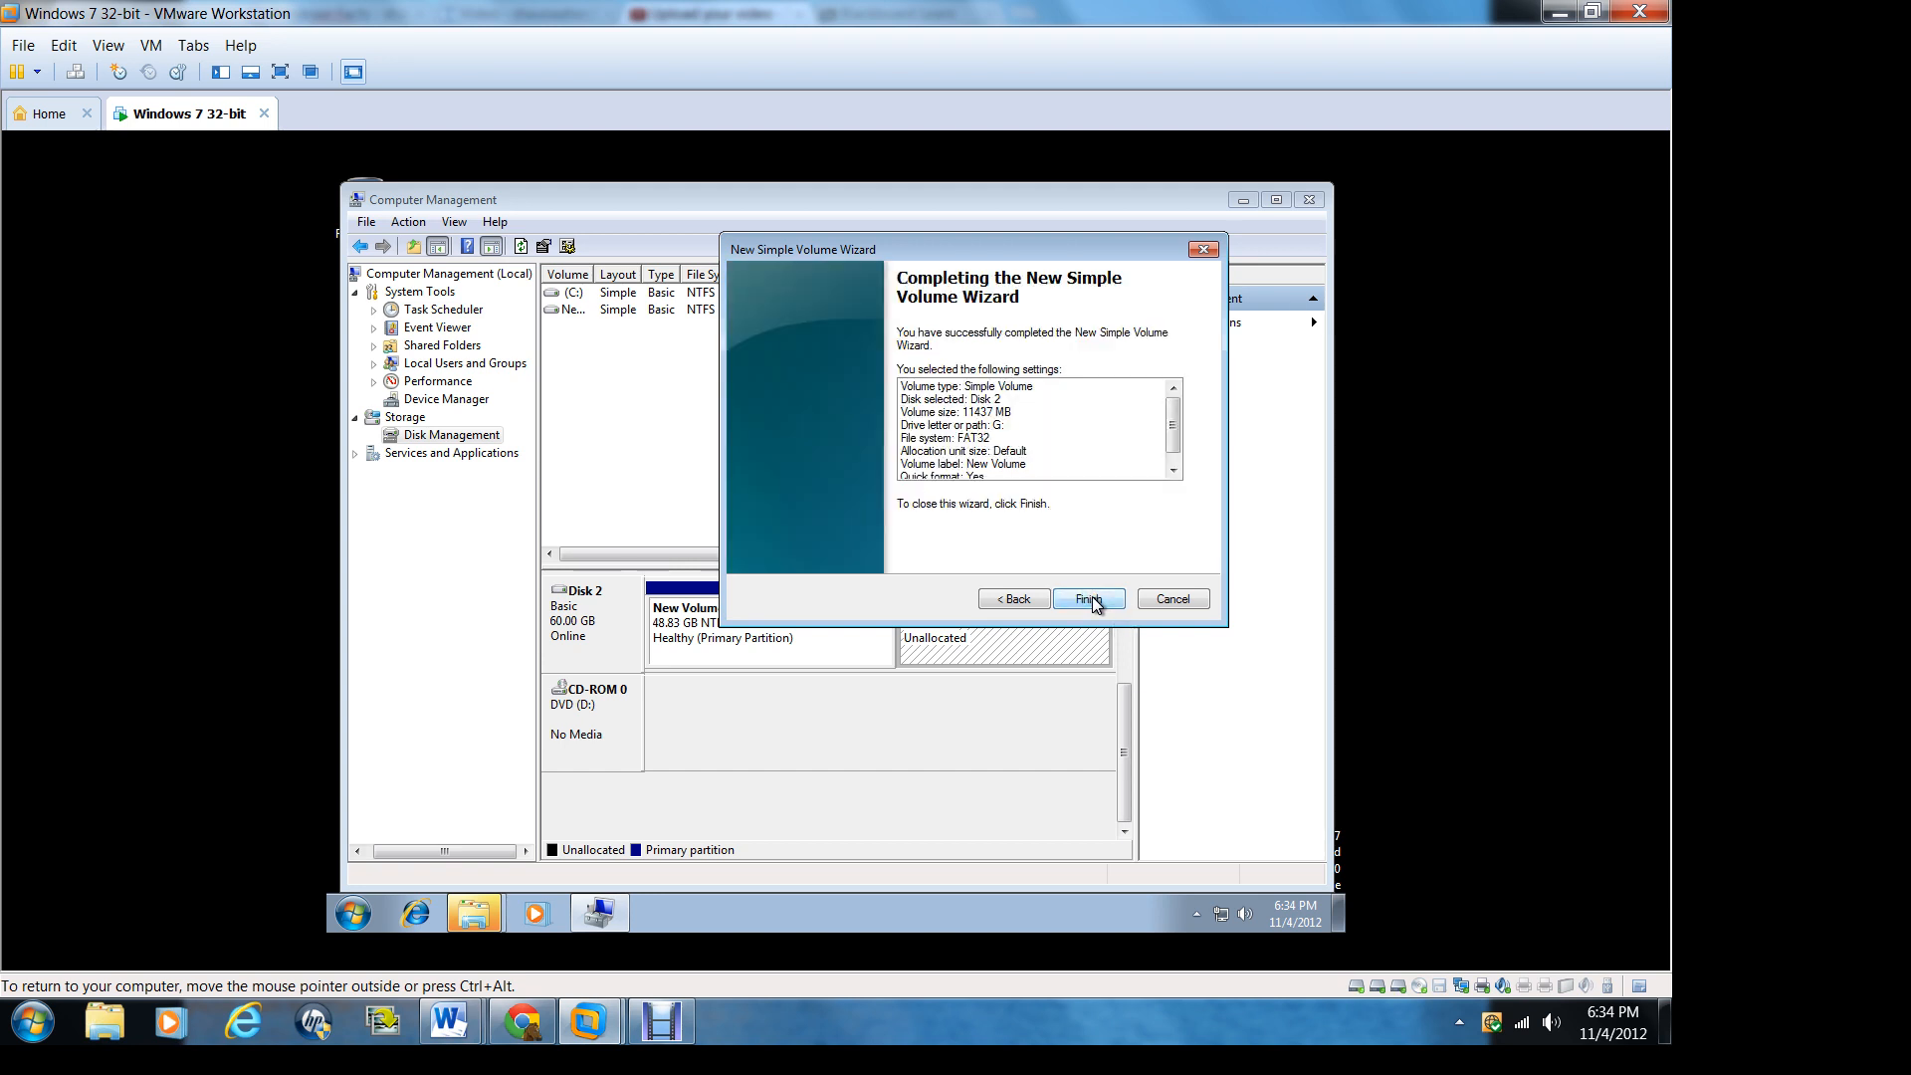
click(1089, 598)
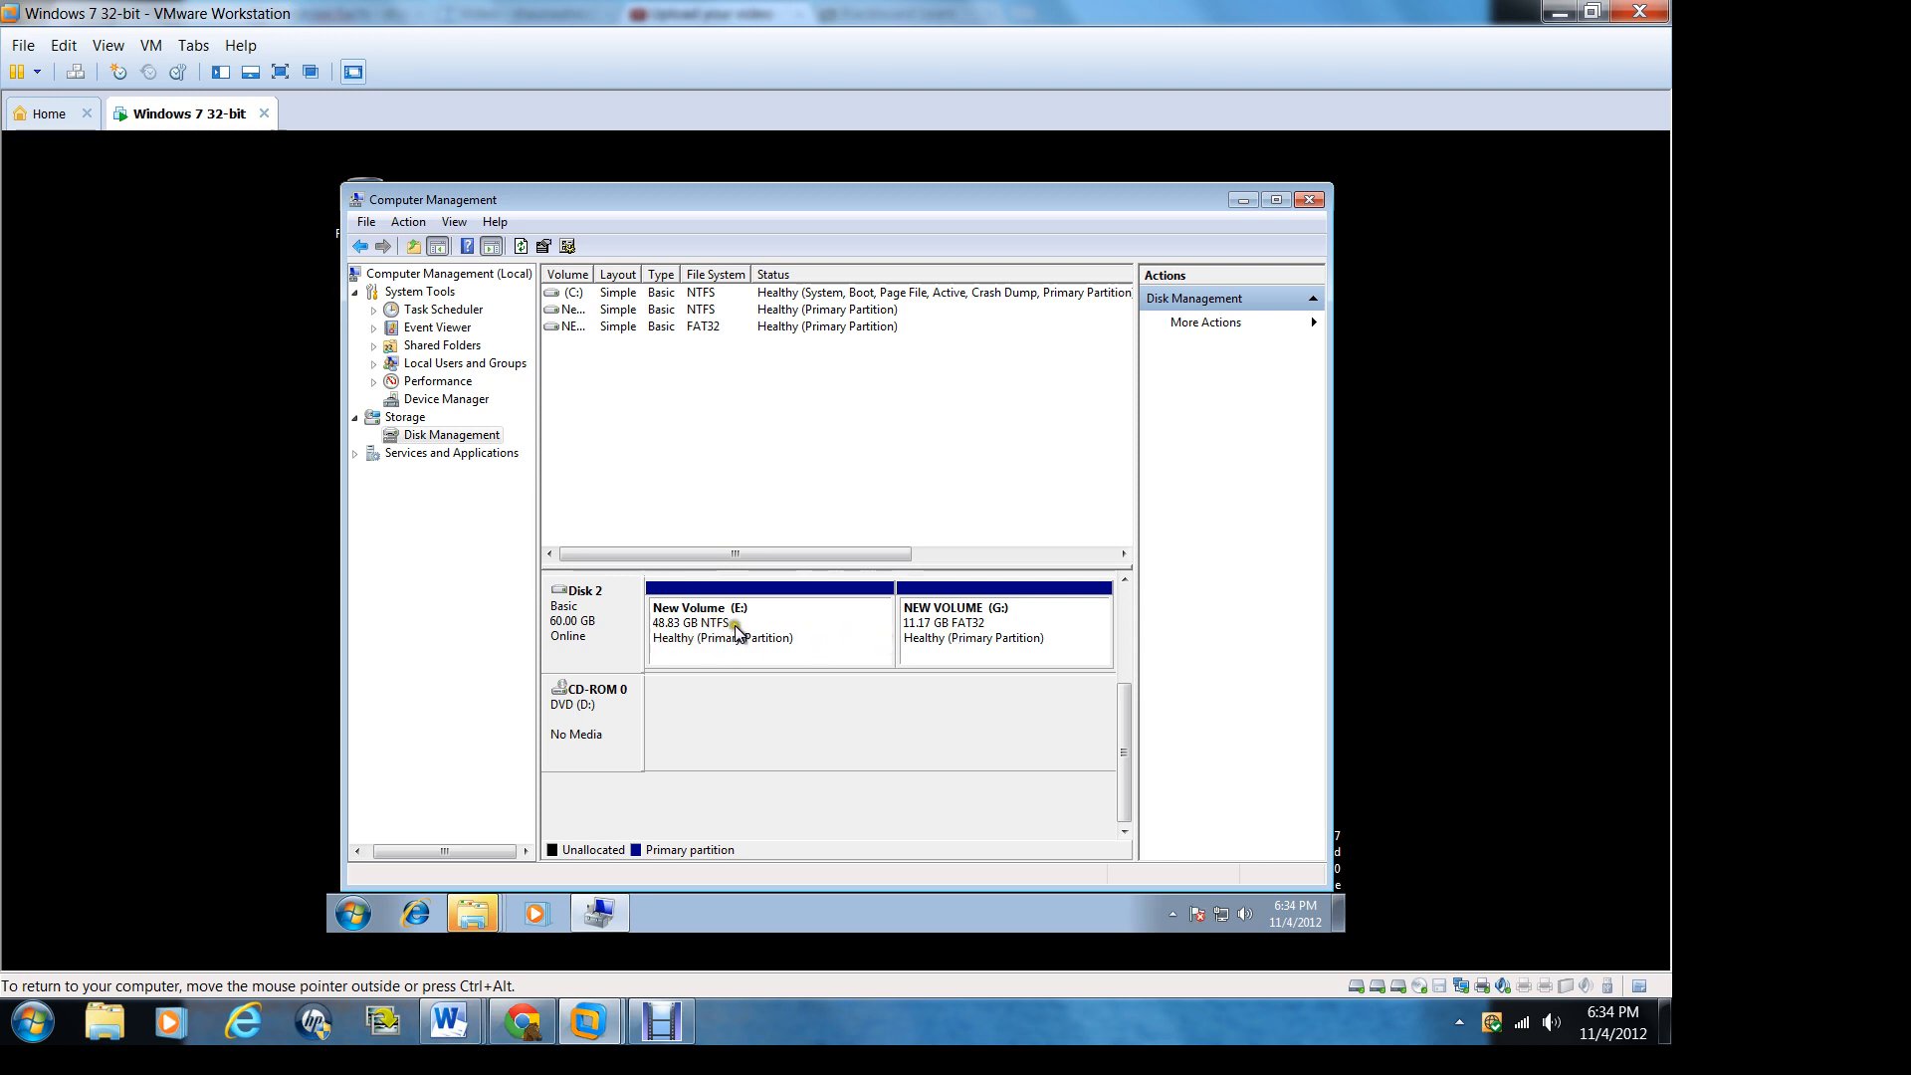
Step: Close Computer Management and dismiss the AutoPlay window for NEW VOLUME (G:)
click(996, 626)
click(982, 633)
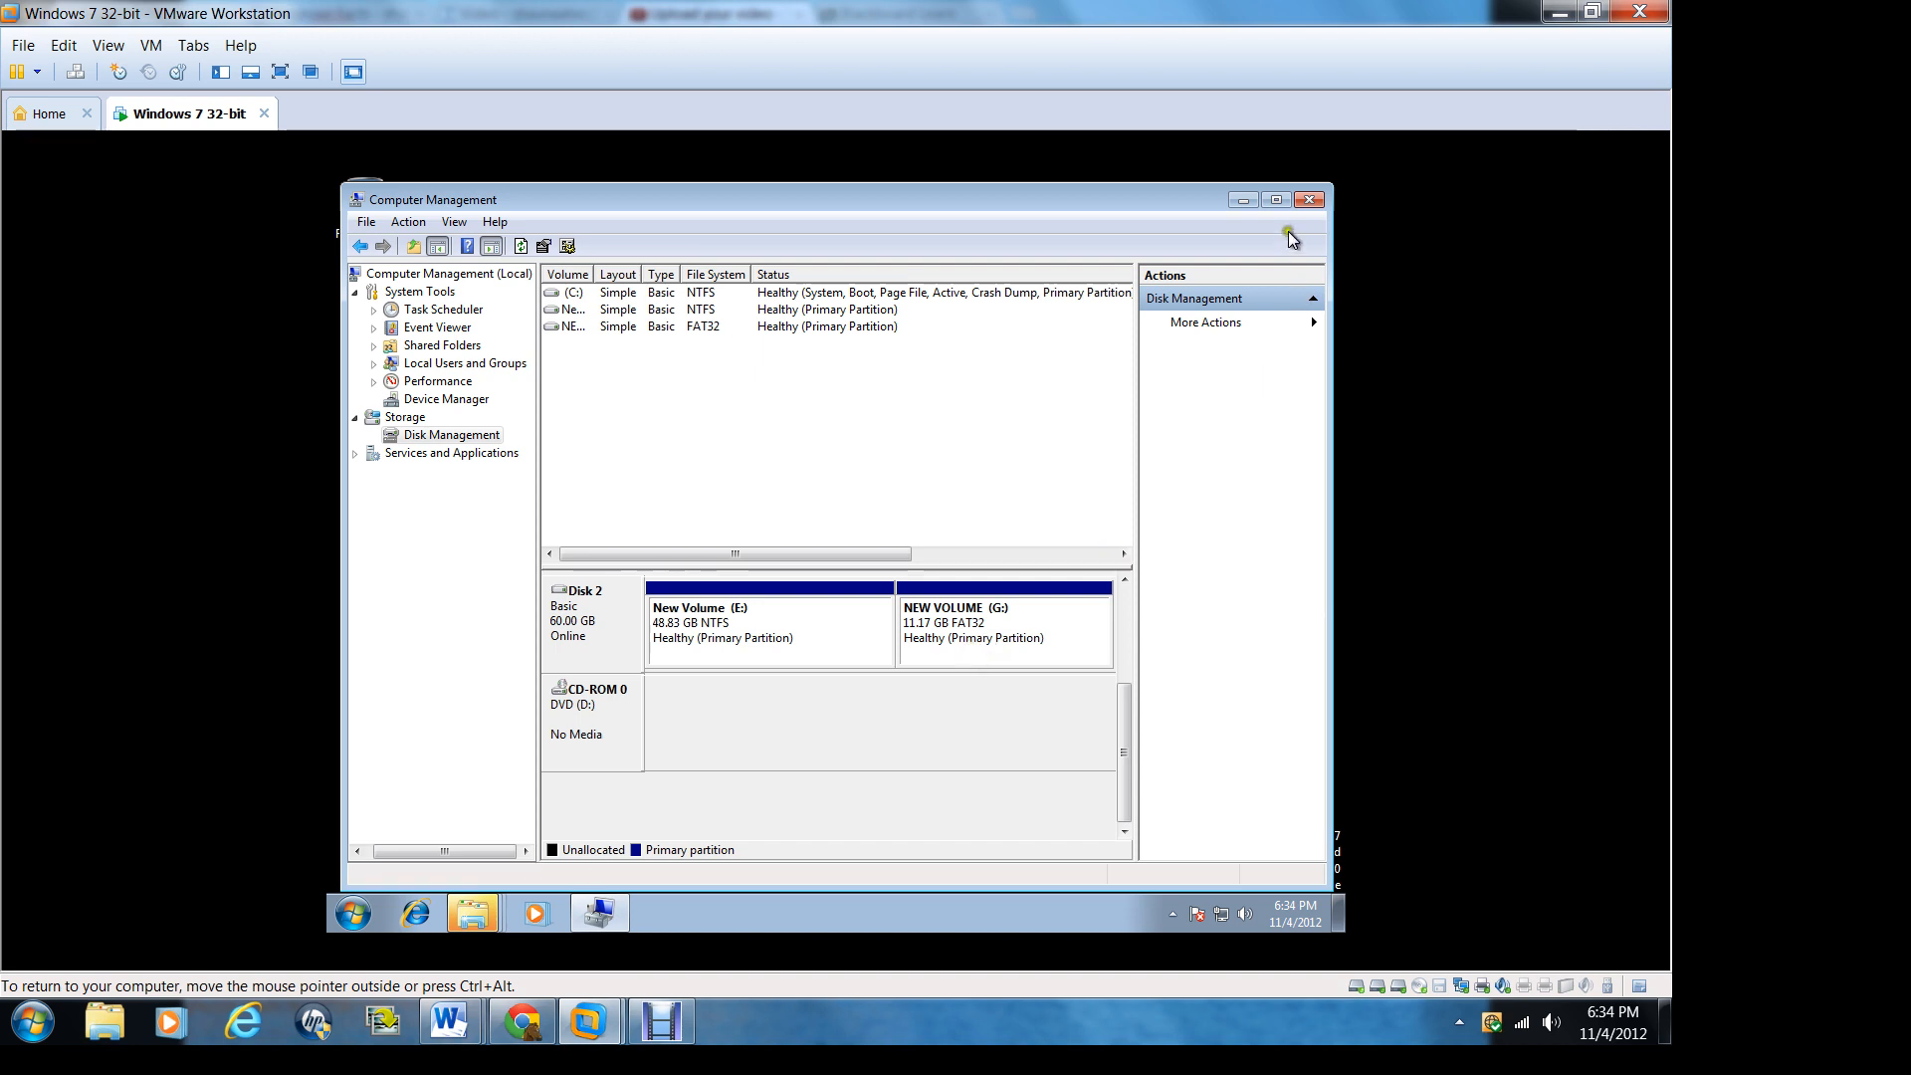
click(1305, 197)
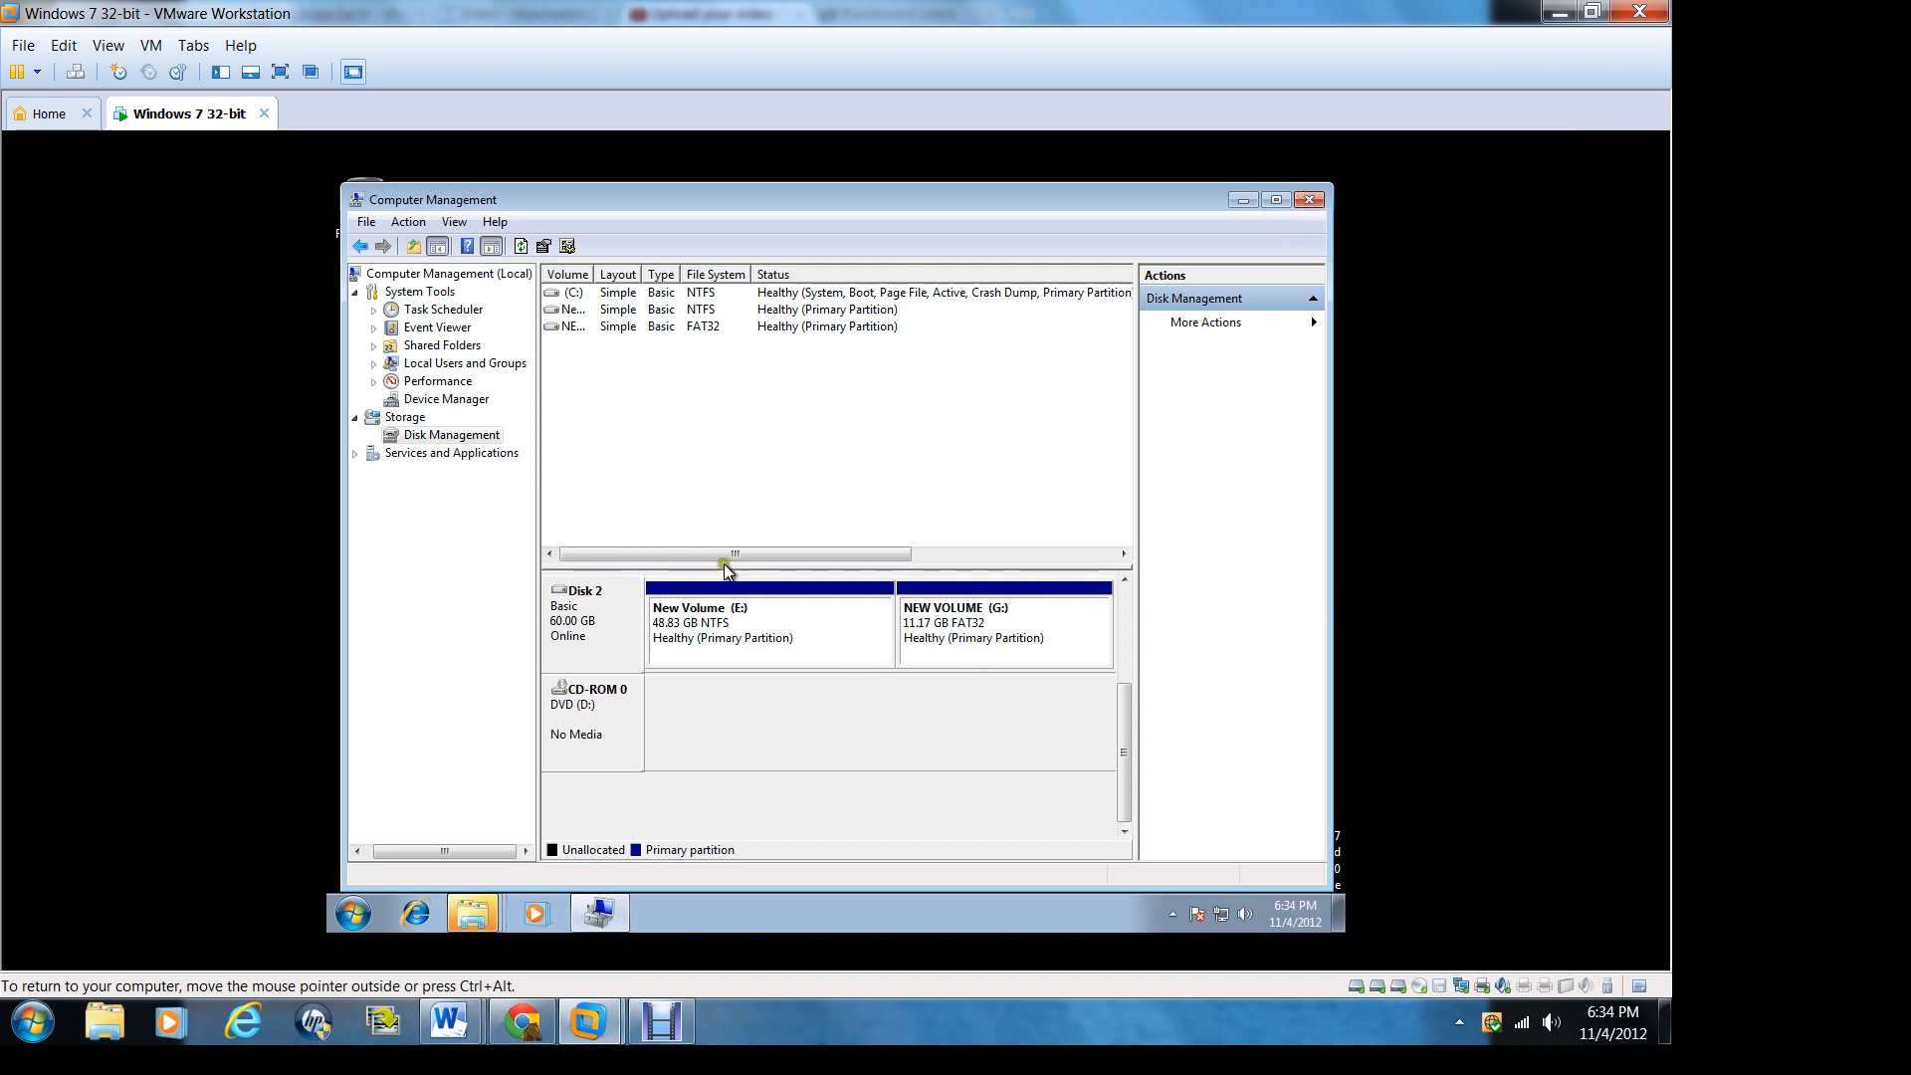
click(1308, 199)
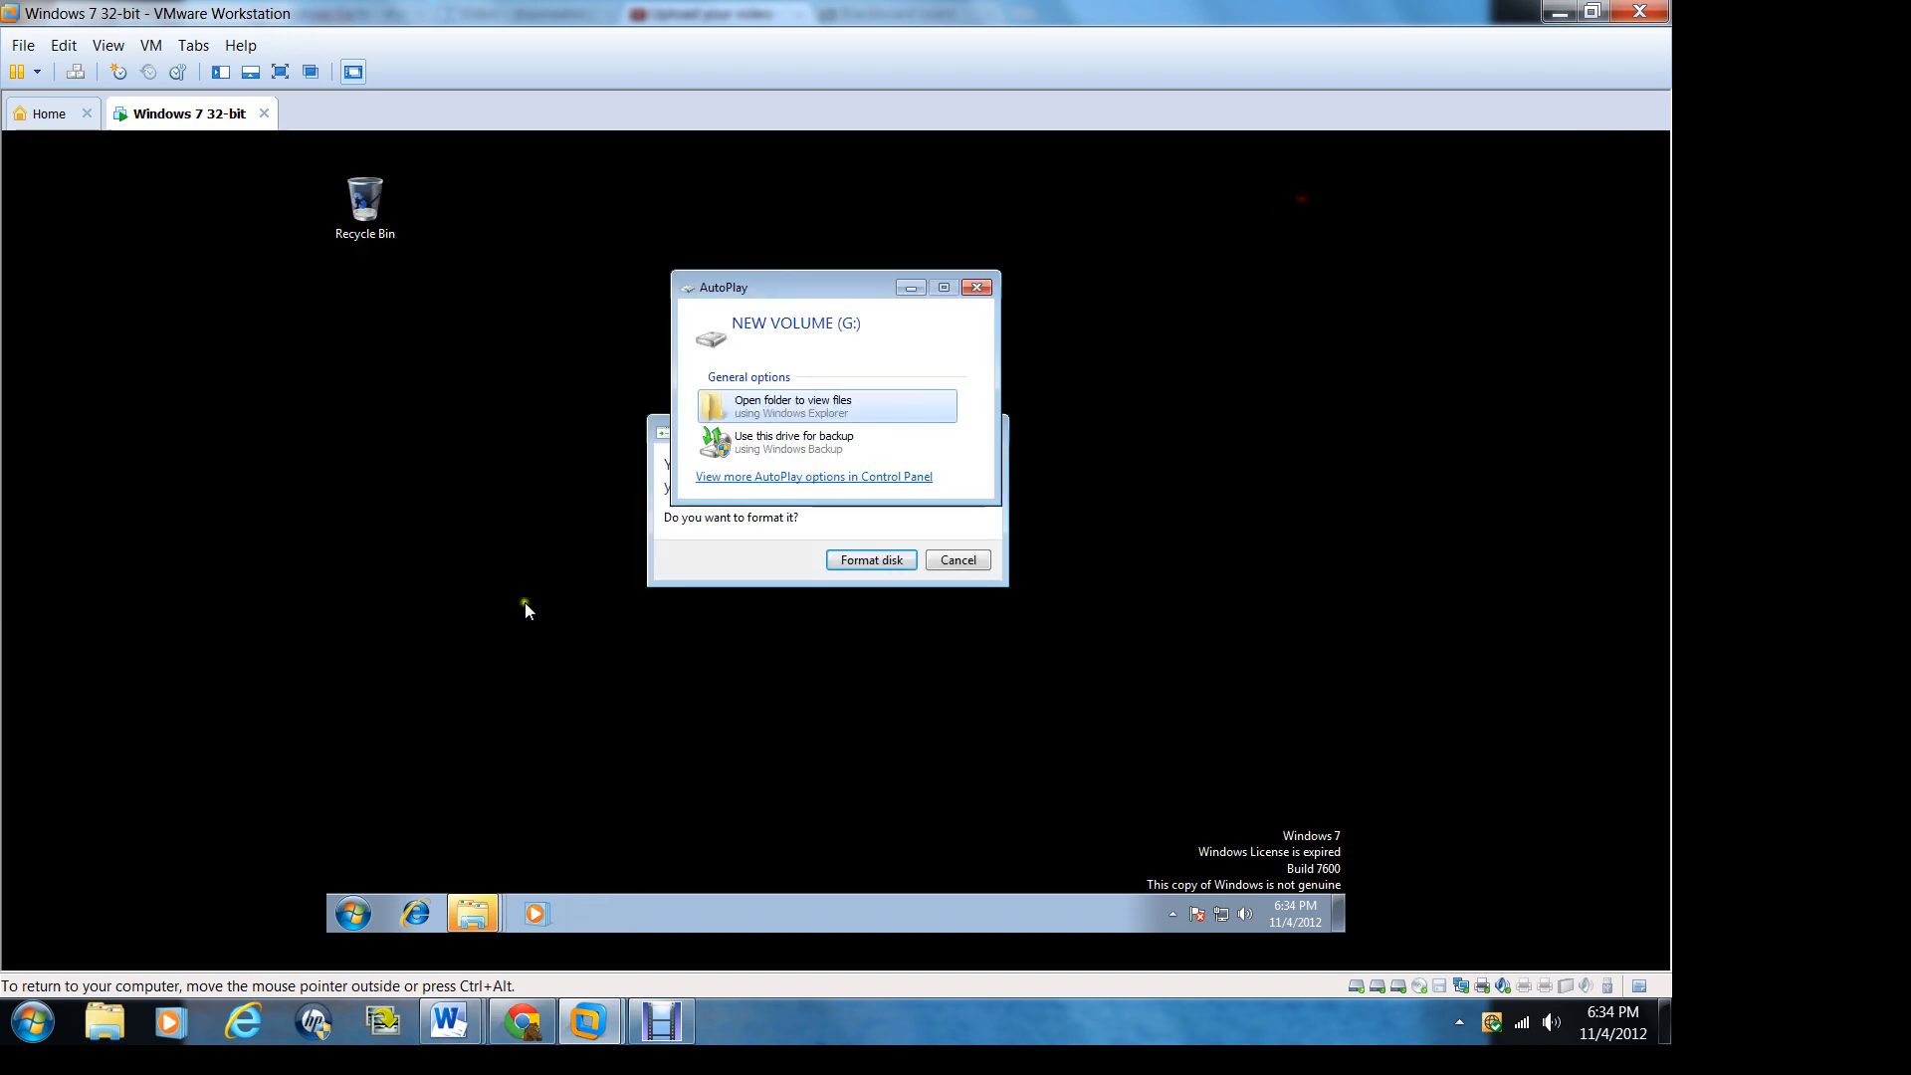
click(978, 287)
Step: Try to format the disk in drive F and dismiss the AutoPlay window for New Volume (E:)
click(926, 429)
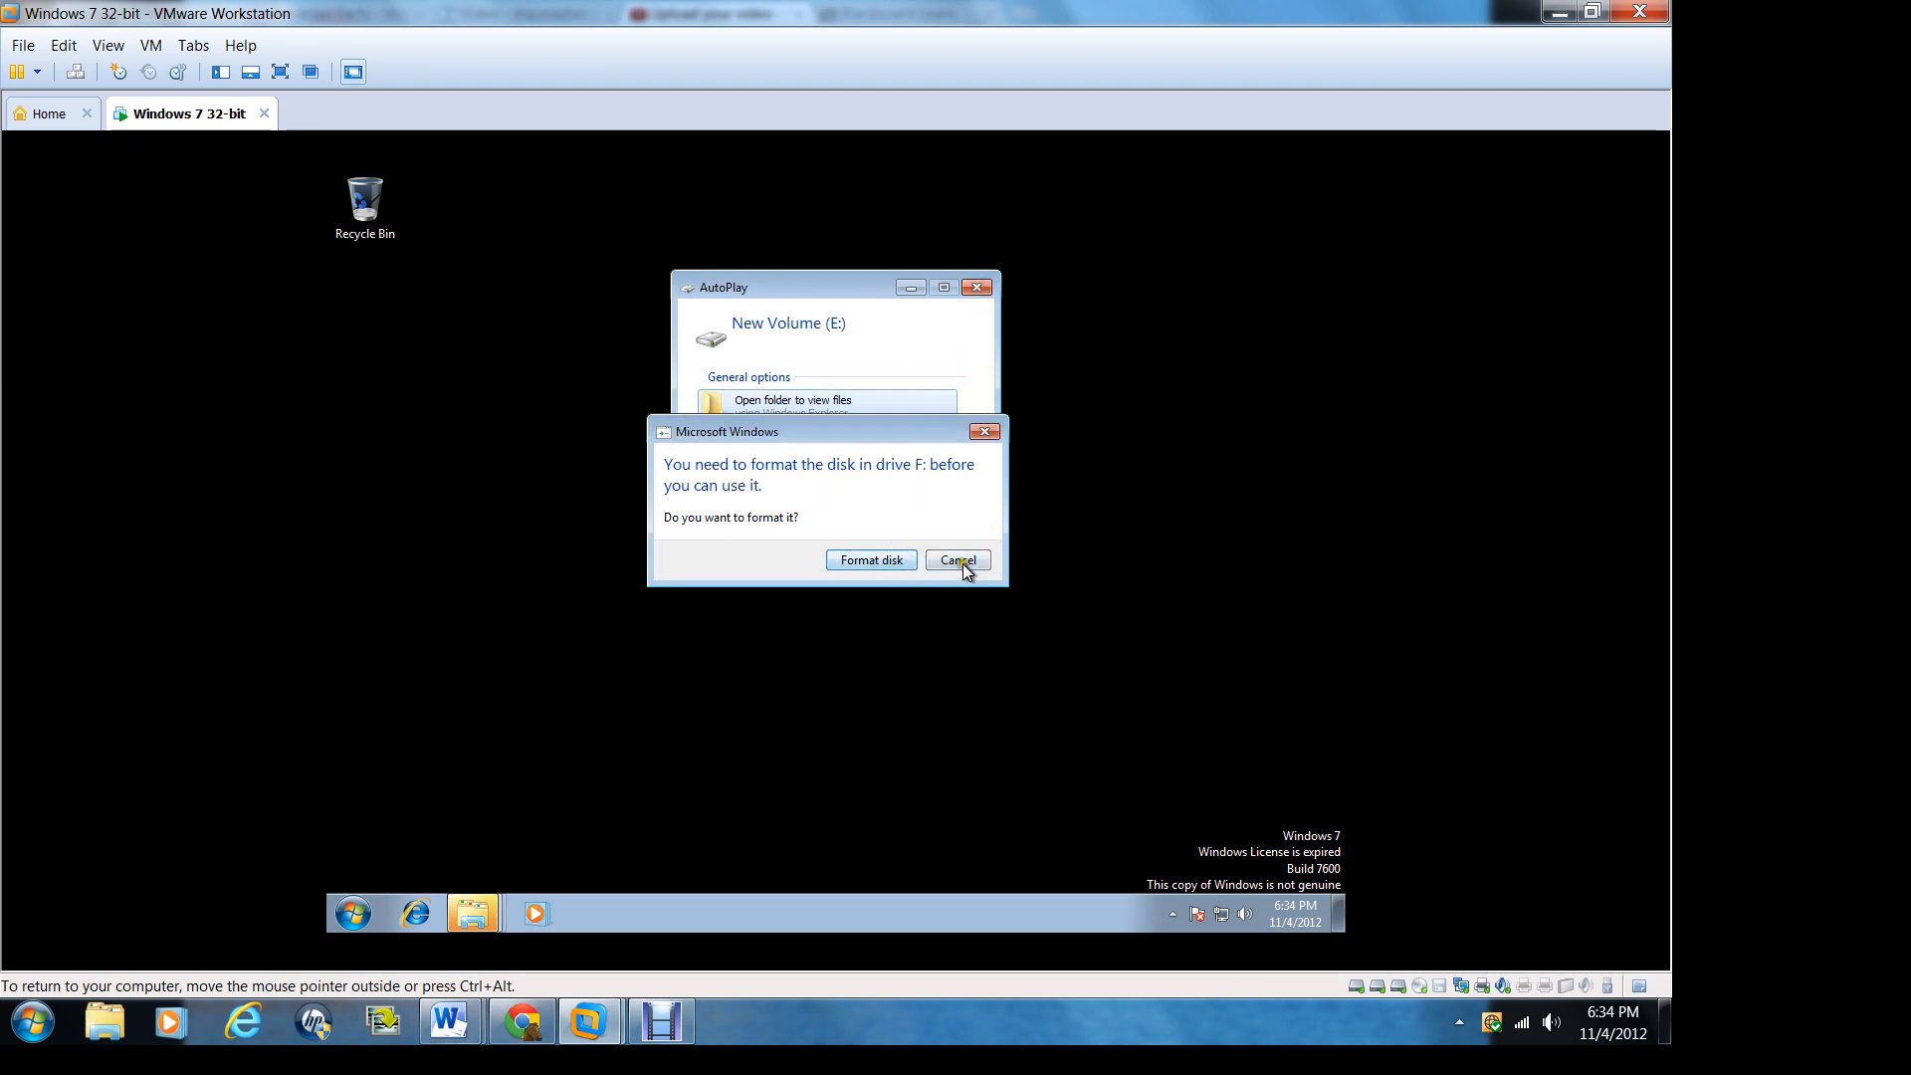
click(862, 553)
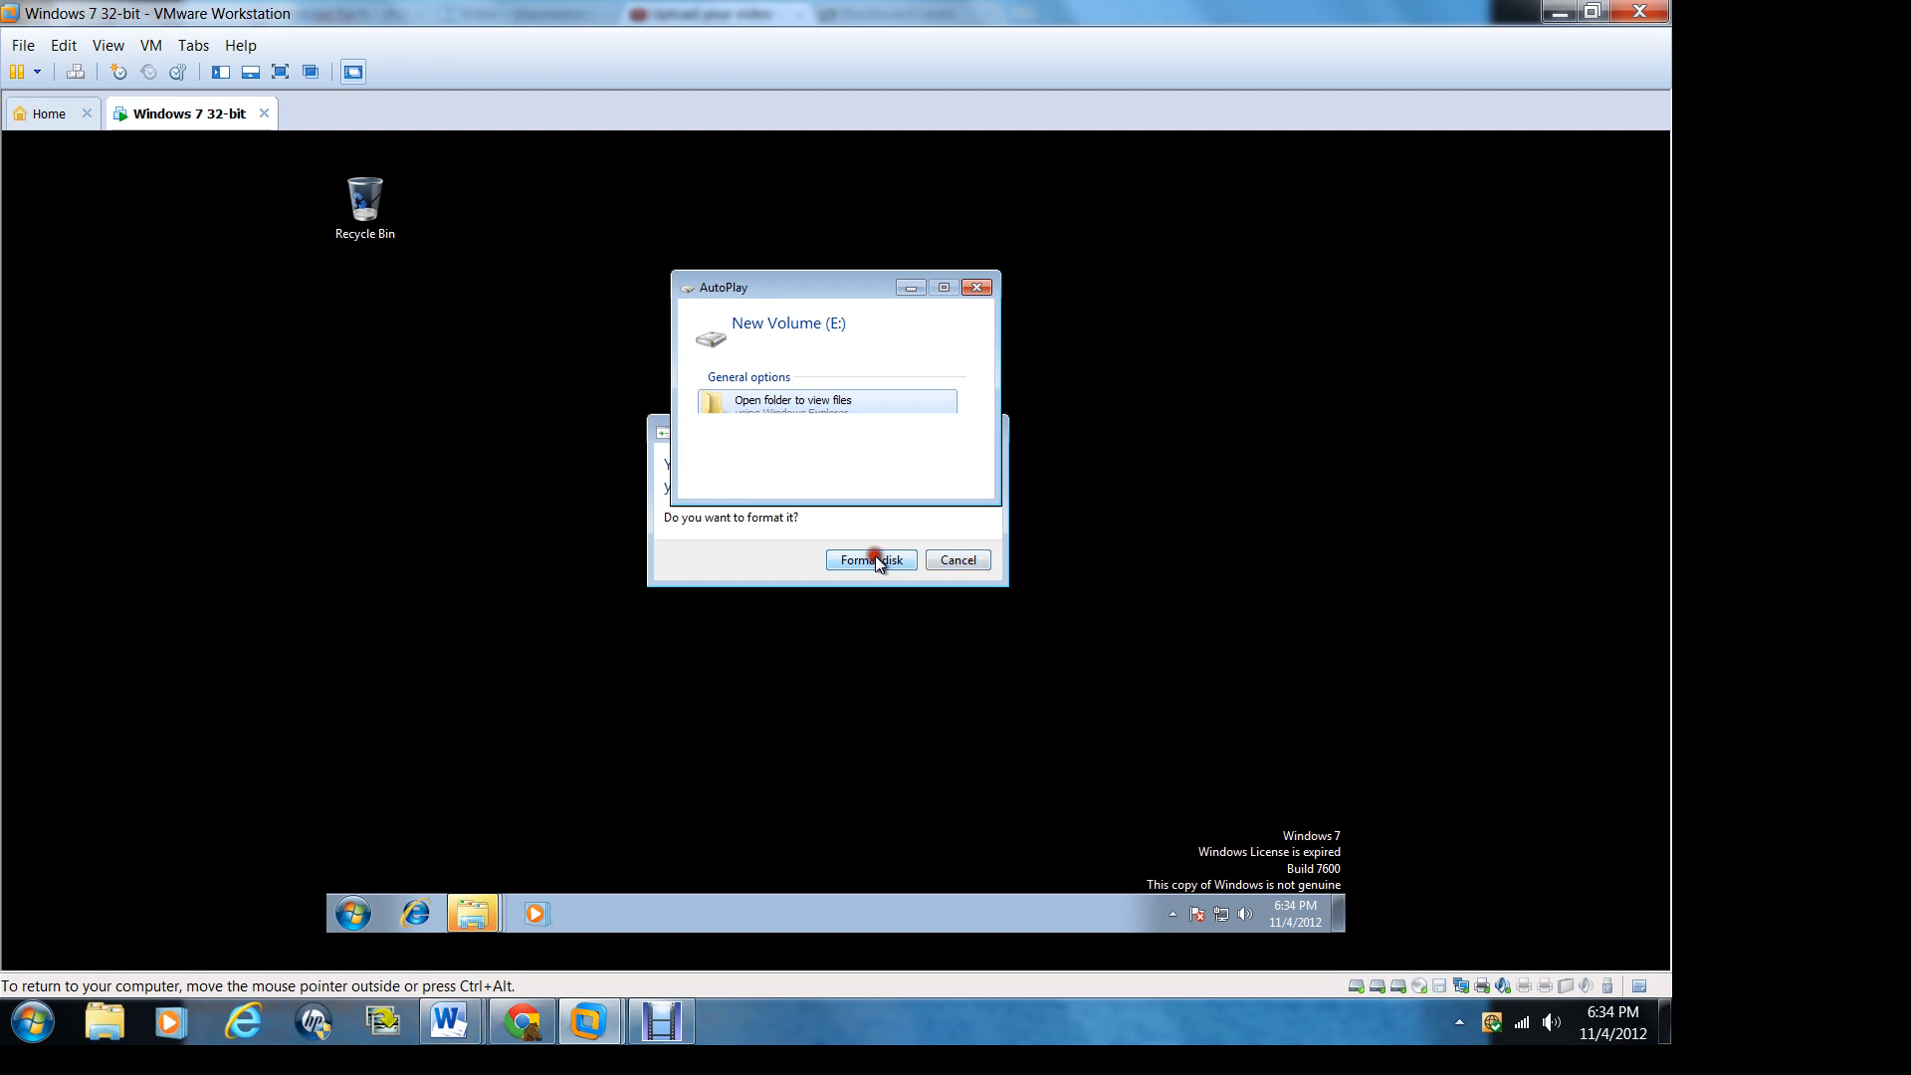
click(978, 287)
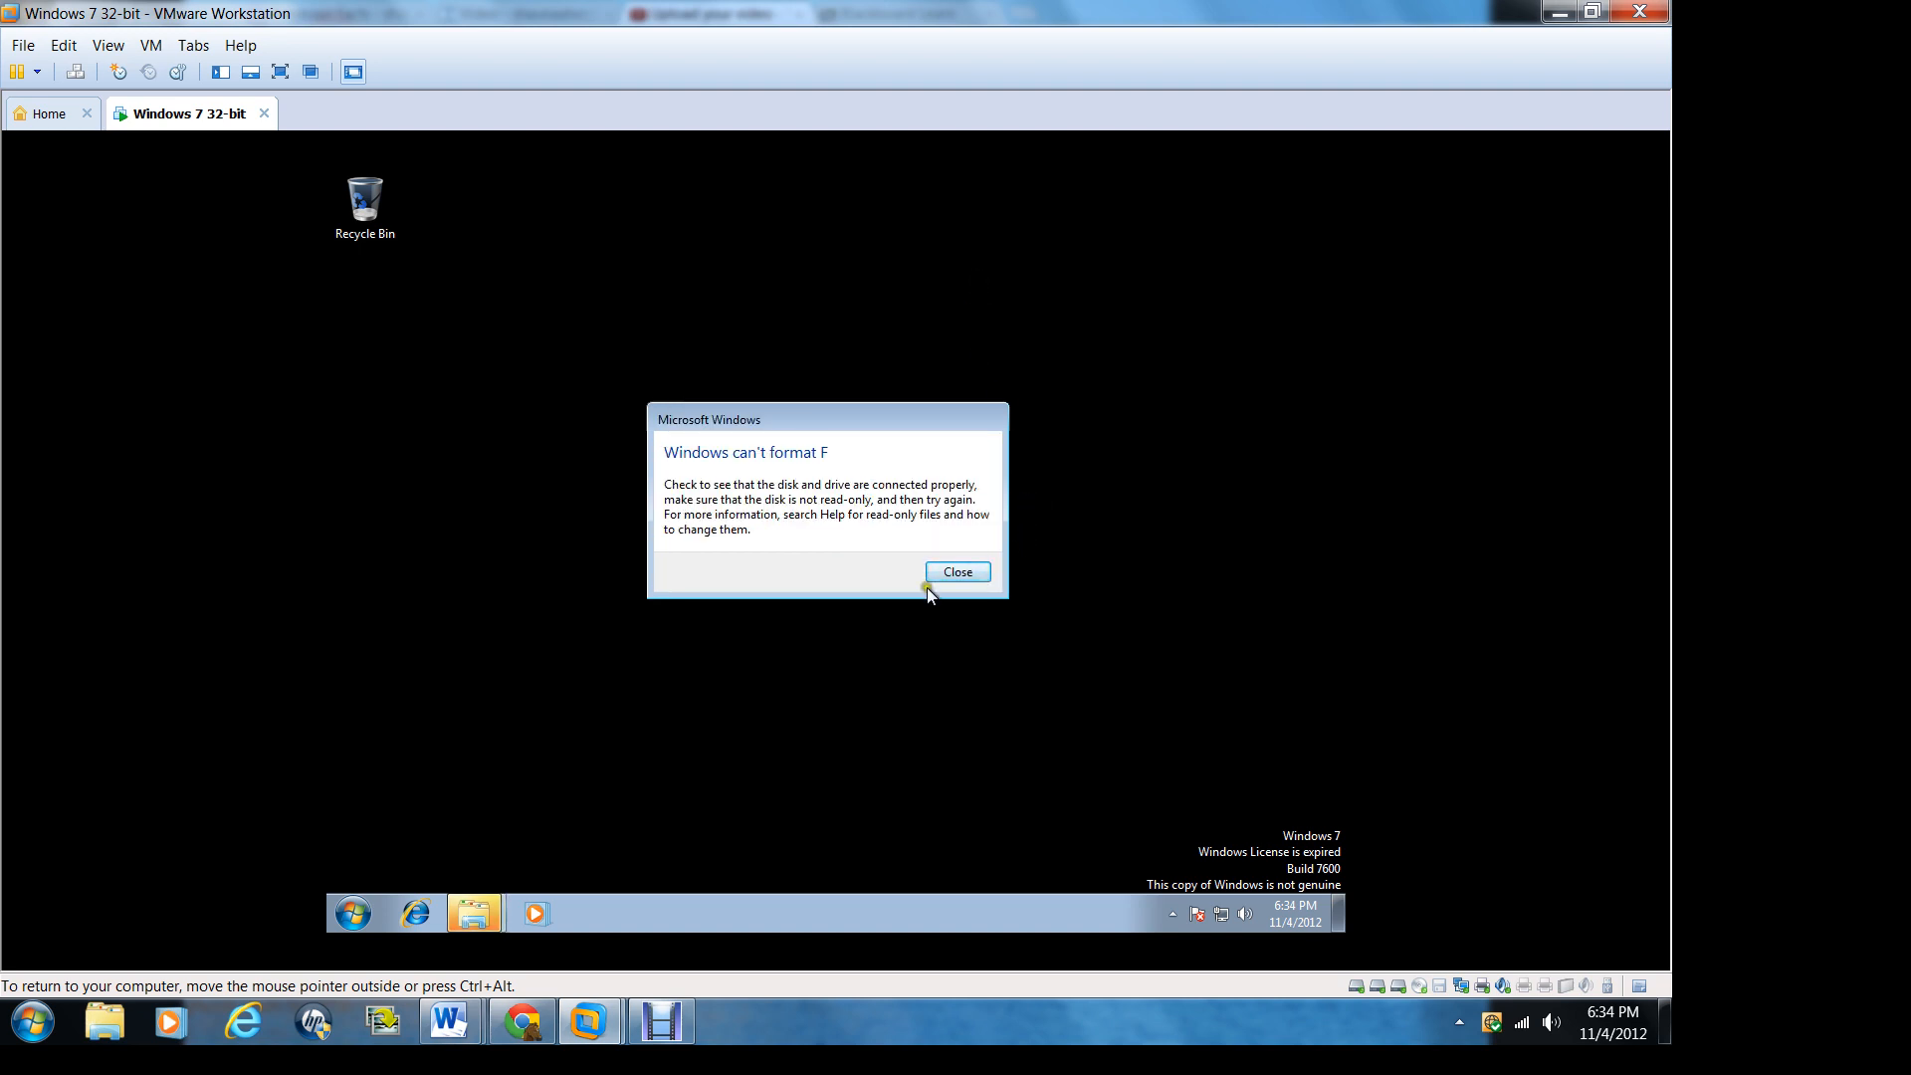
click(977, 569)
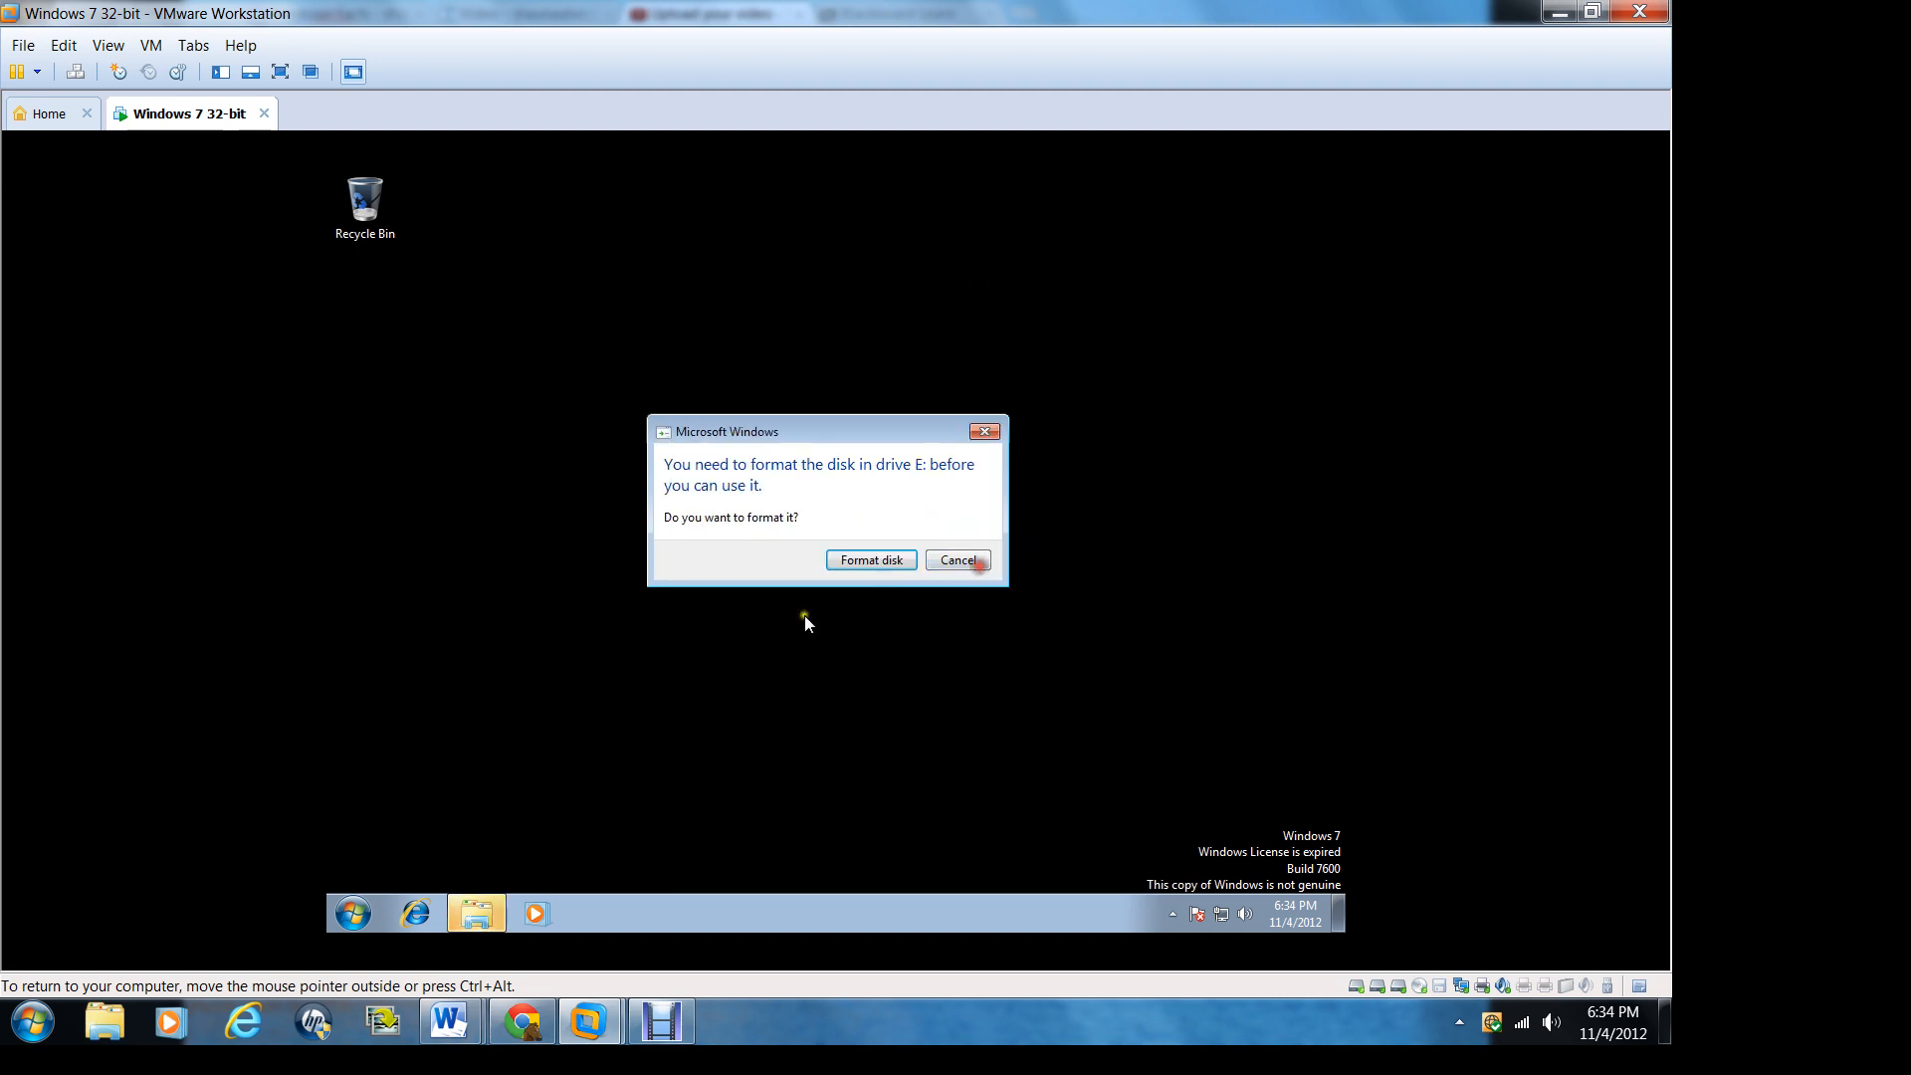
Step: Quick-format New Volume (E:) as NTFS with 4096-byte allocation units and accept that its data is erased
click(895, 563)
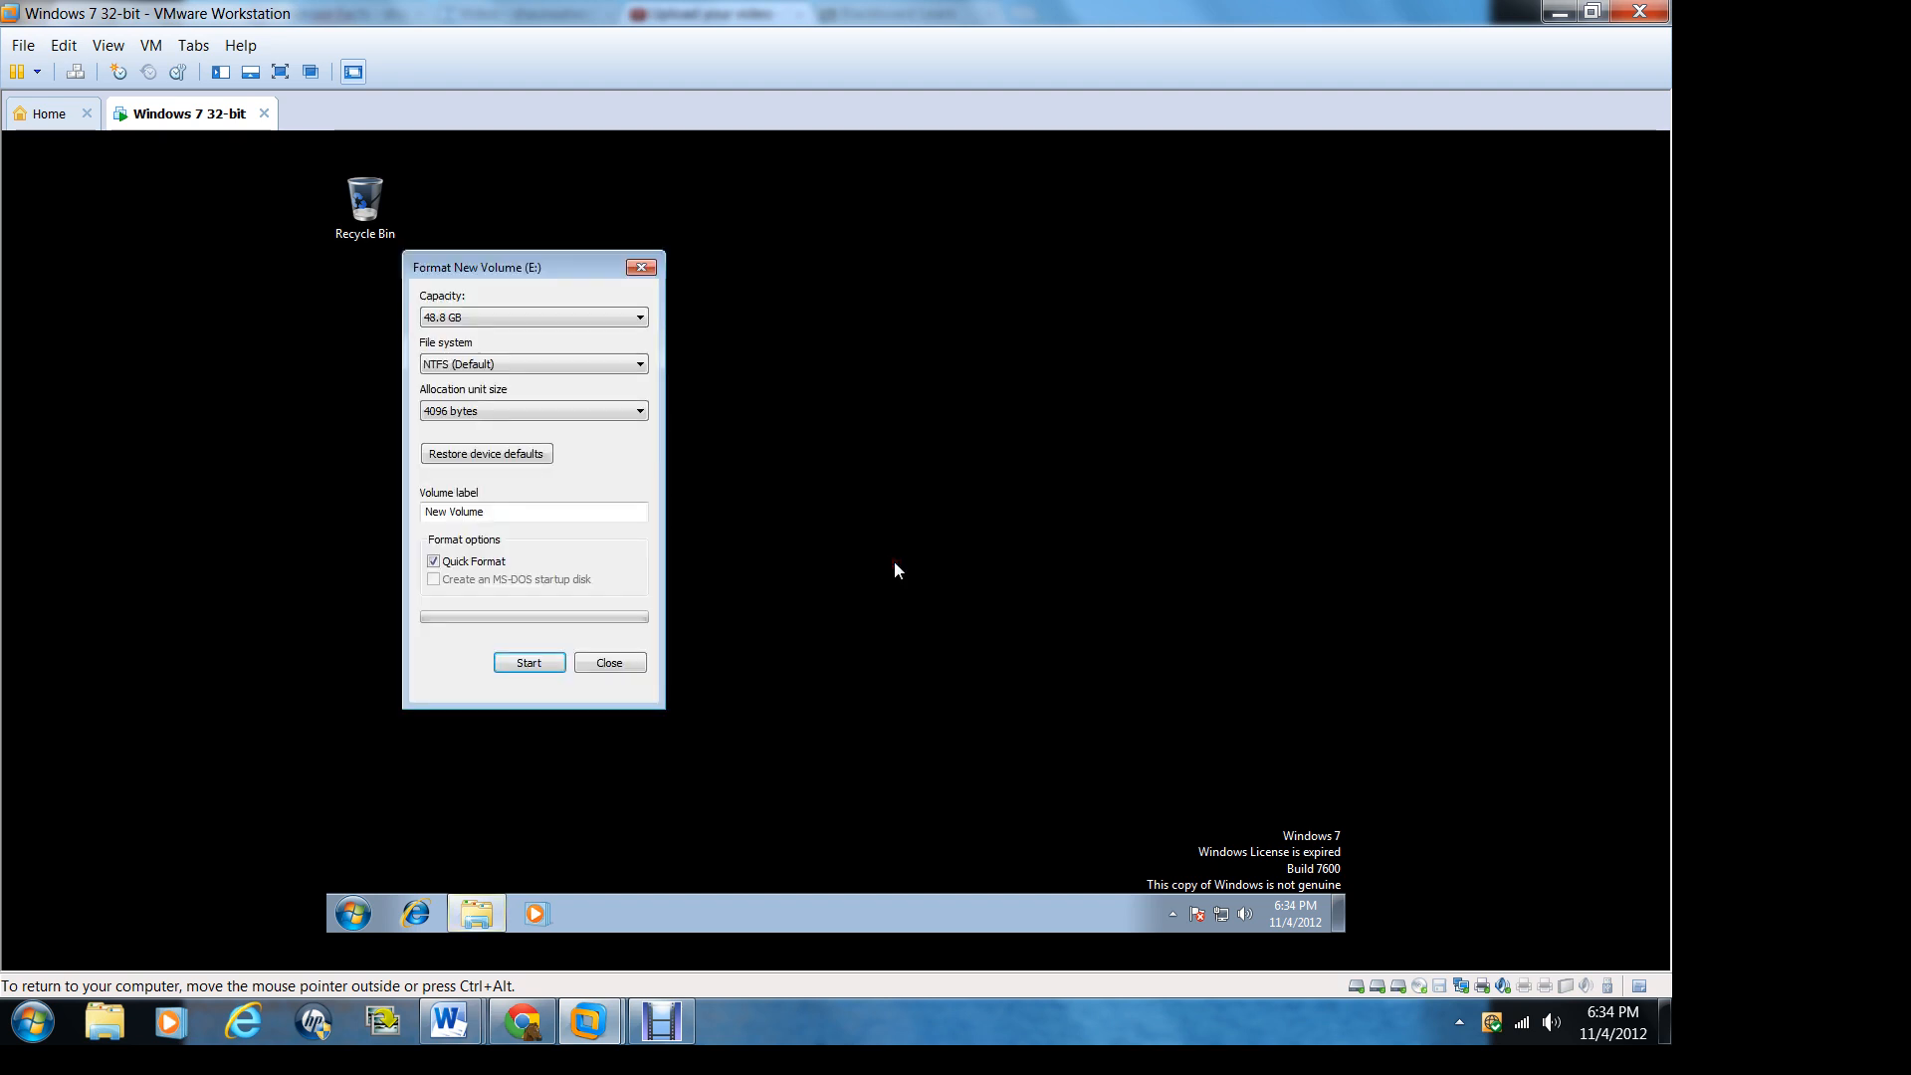
click(537, 663)
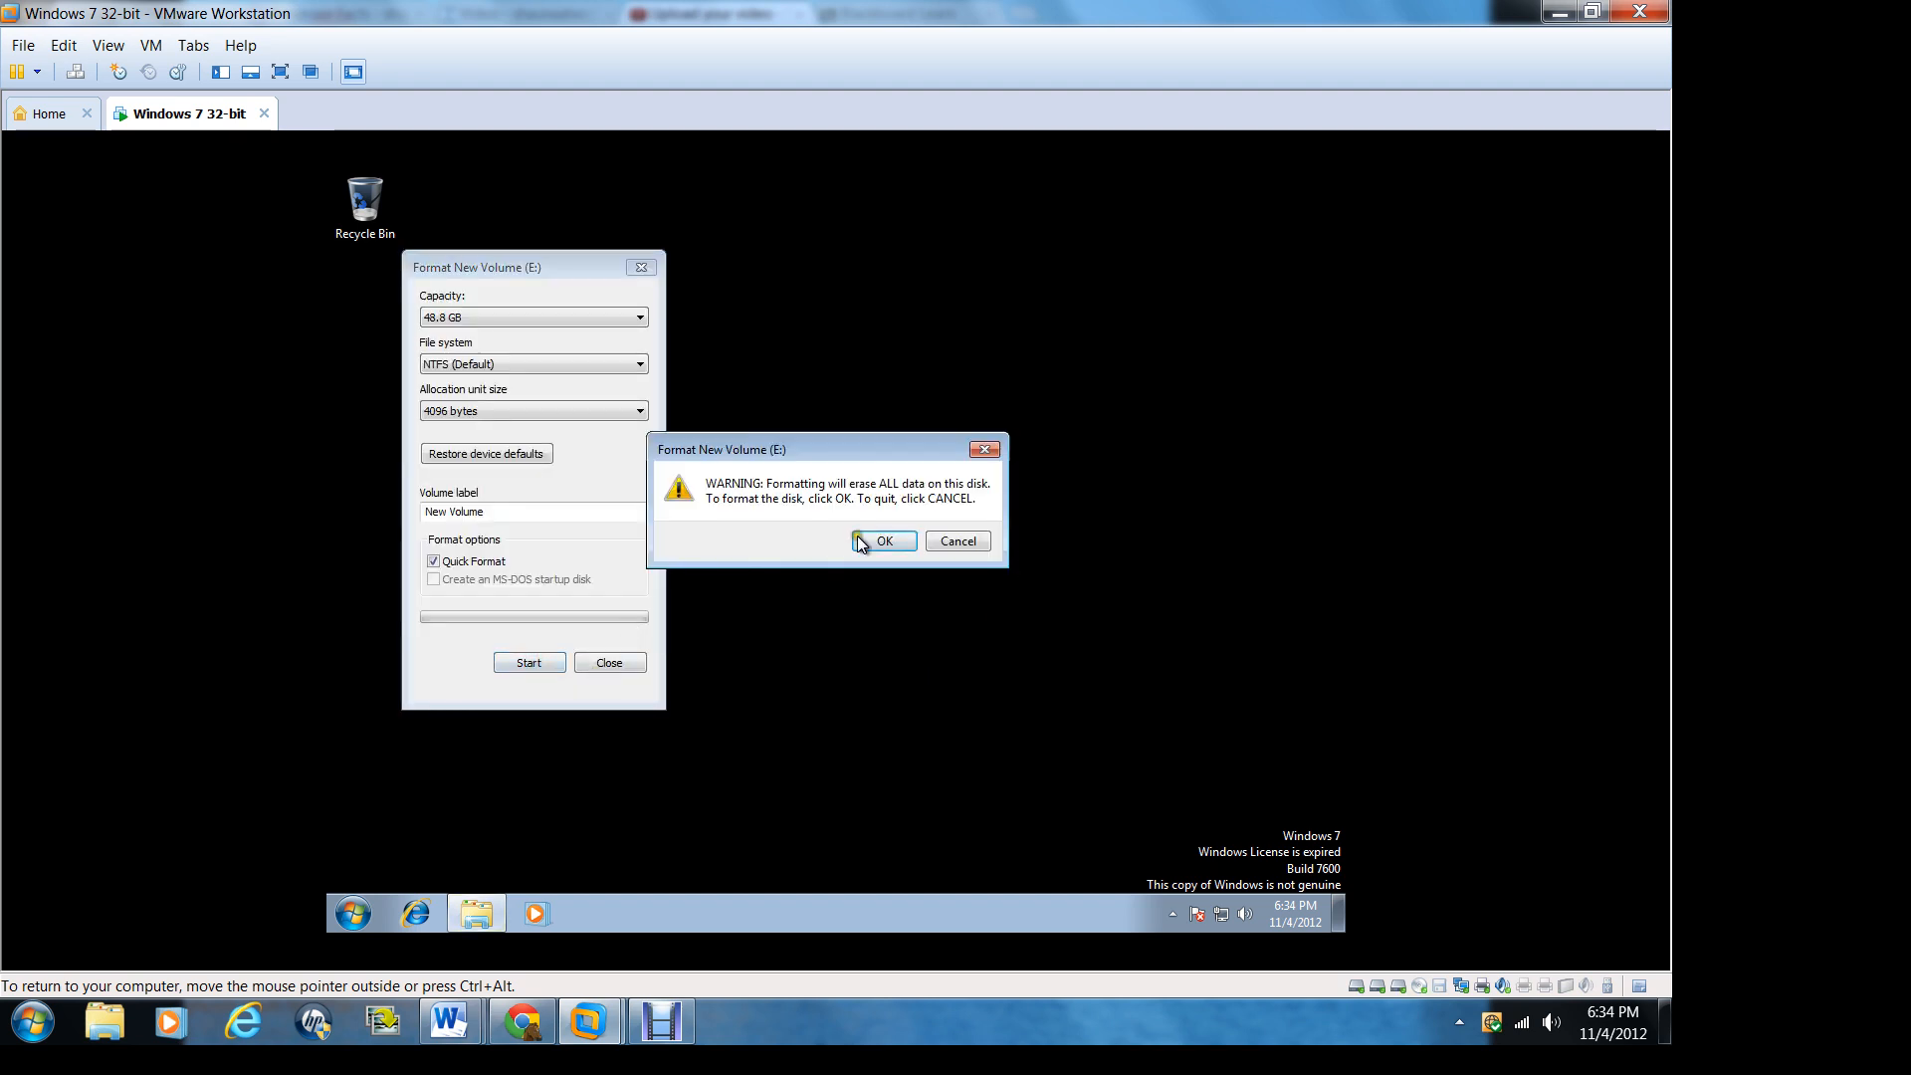
click(882, 543)
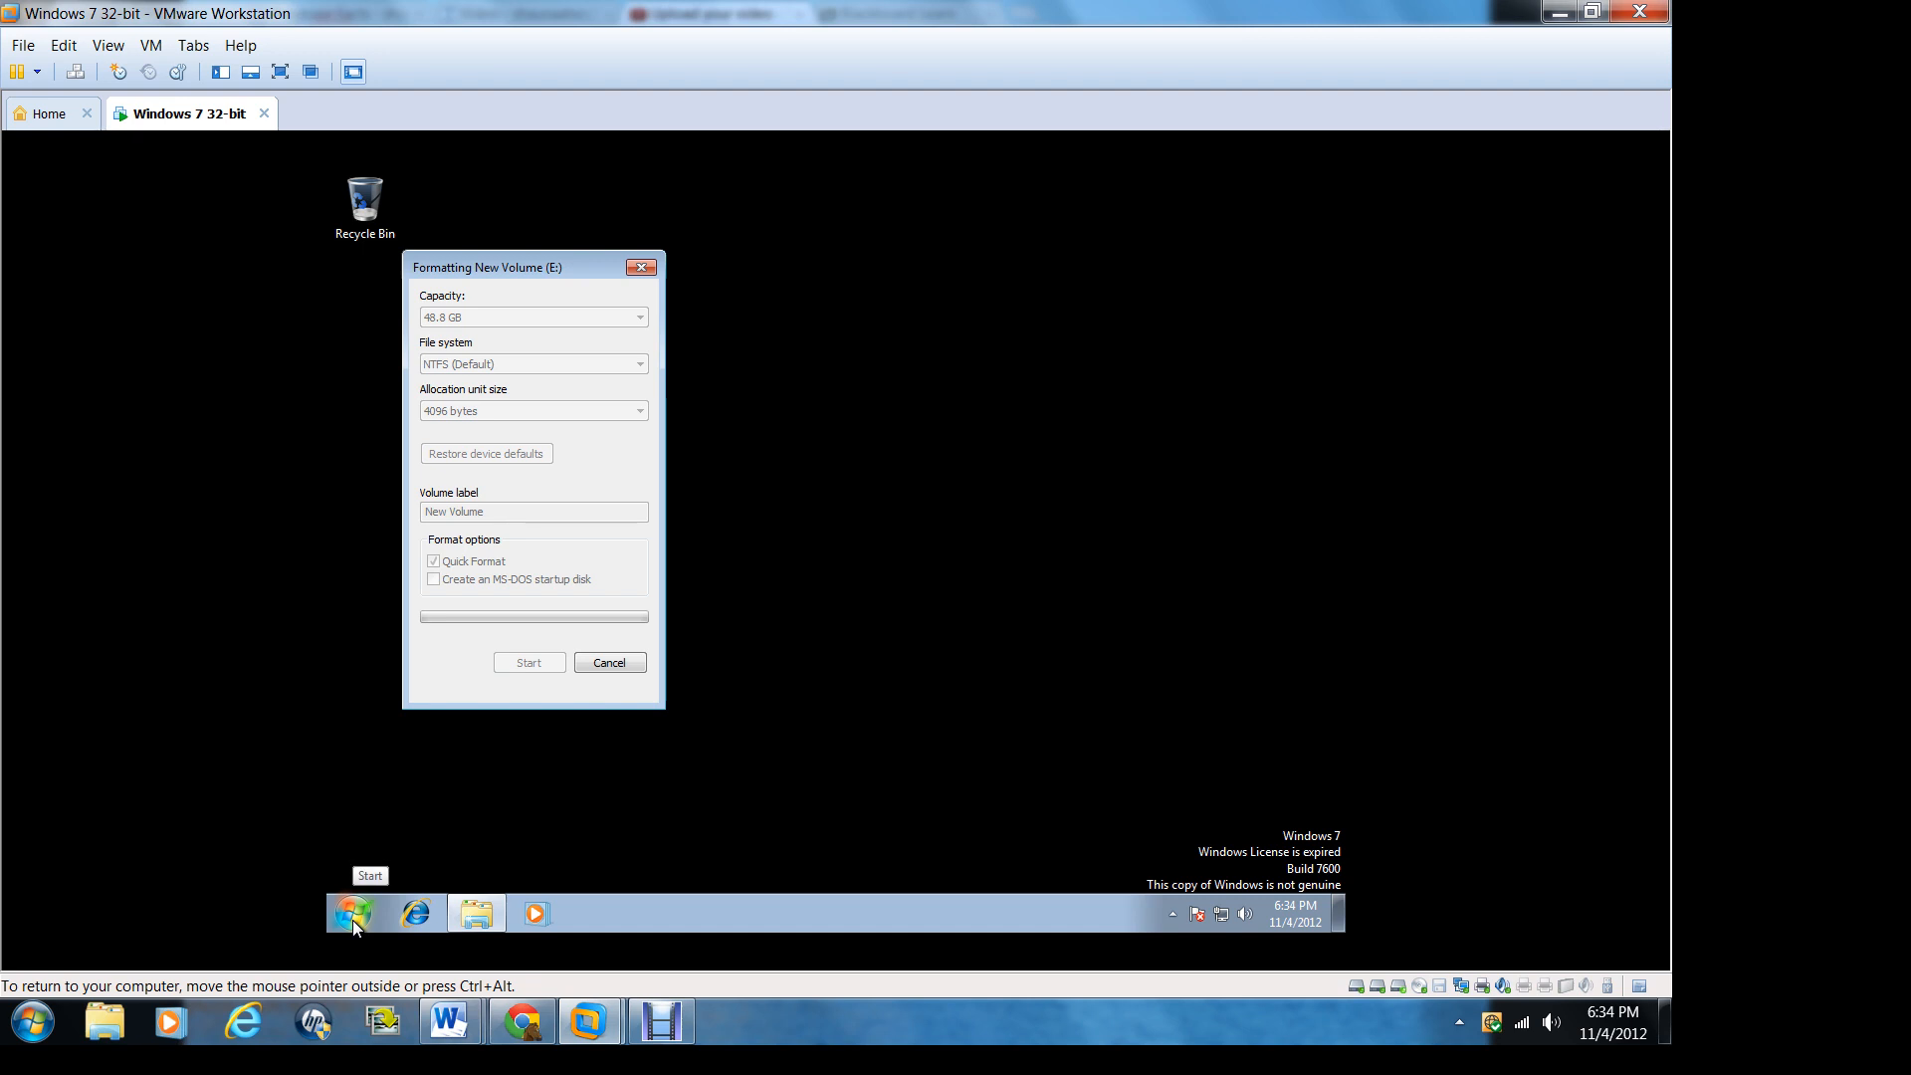
Step: Open Windows Explorer from the guest's Accessories programs
click(354, 914)
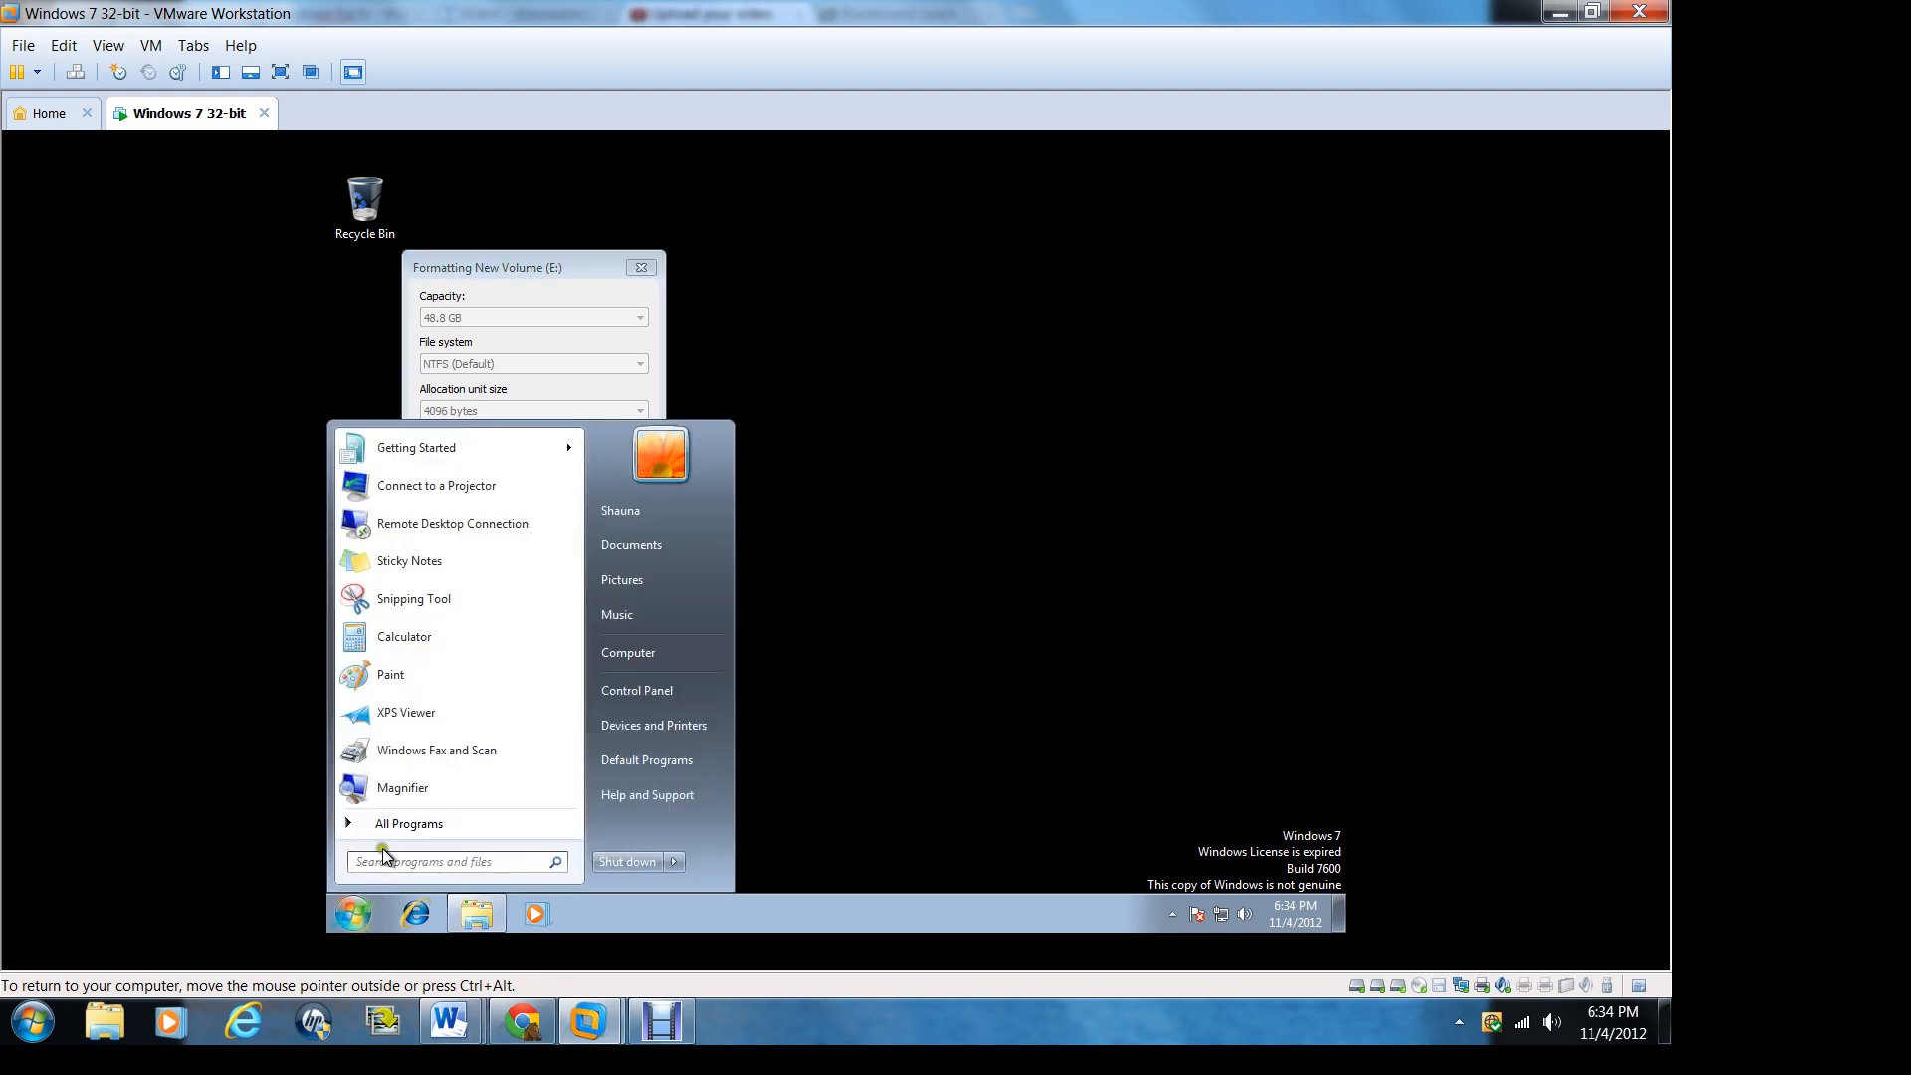
click(408, 826)
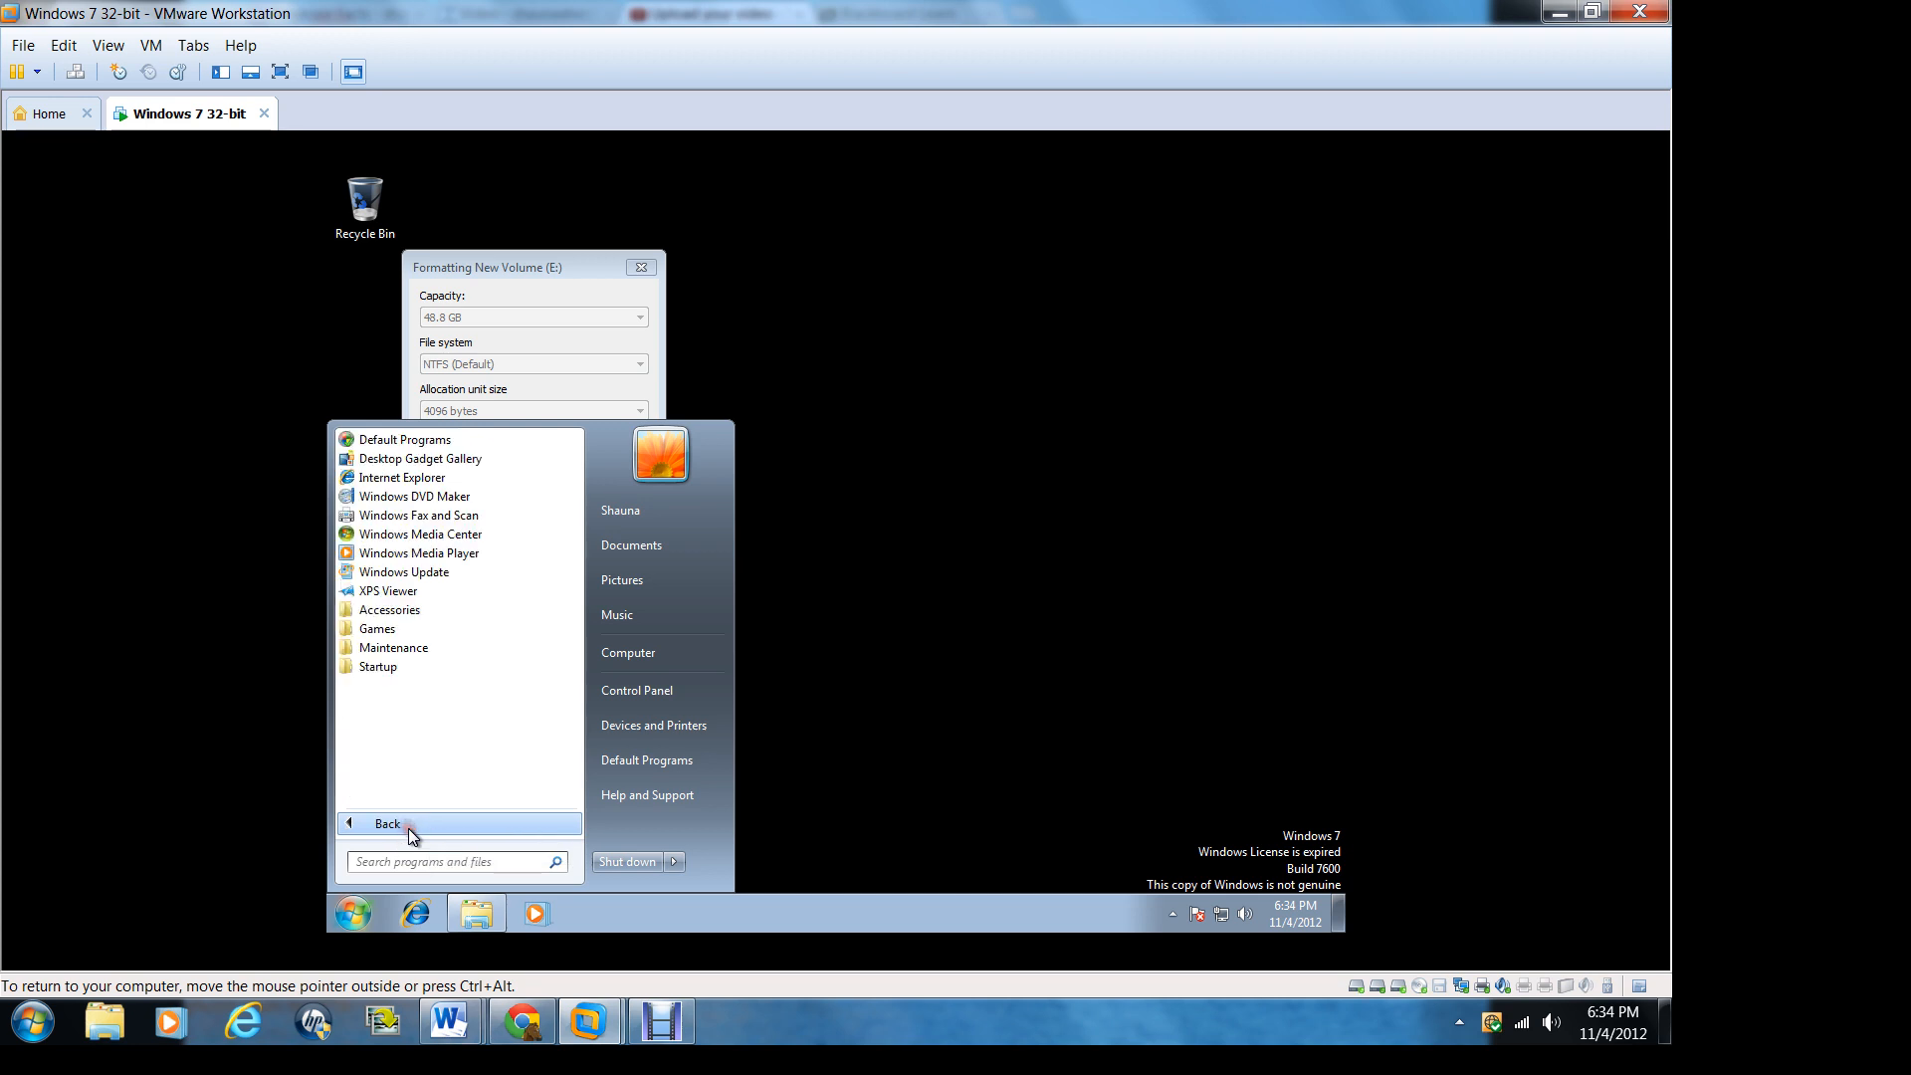
click(382, 623)
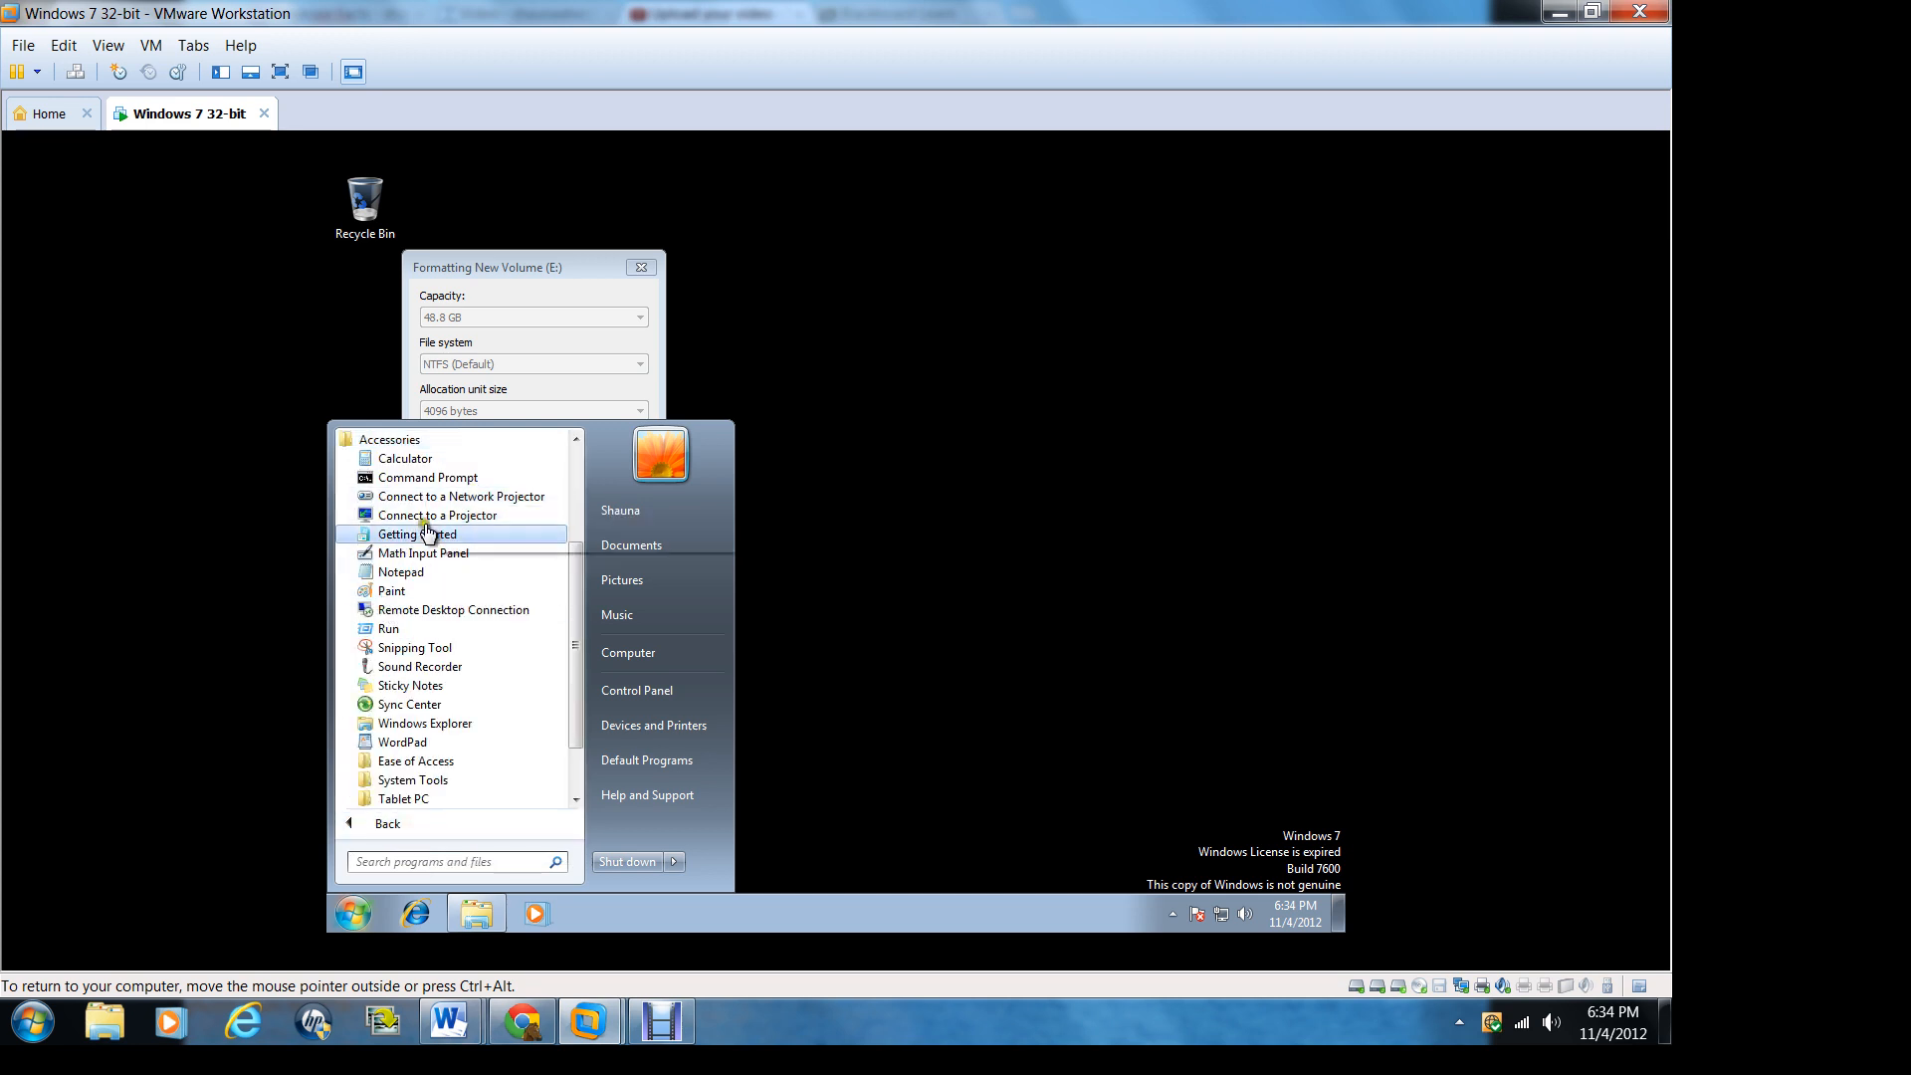
click(478, 723)
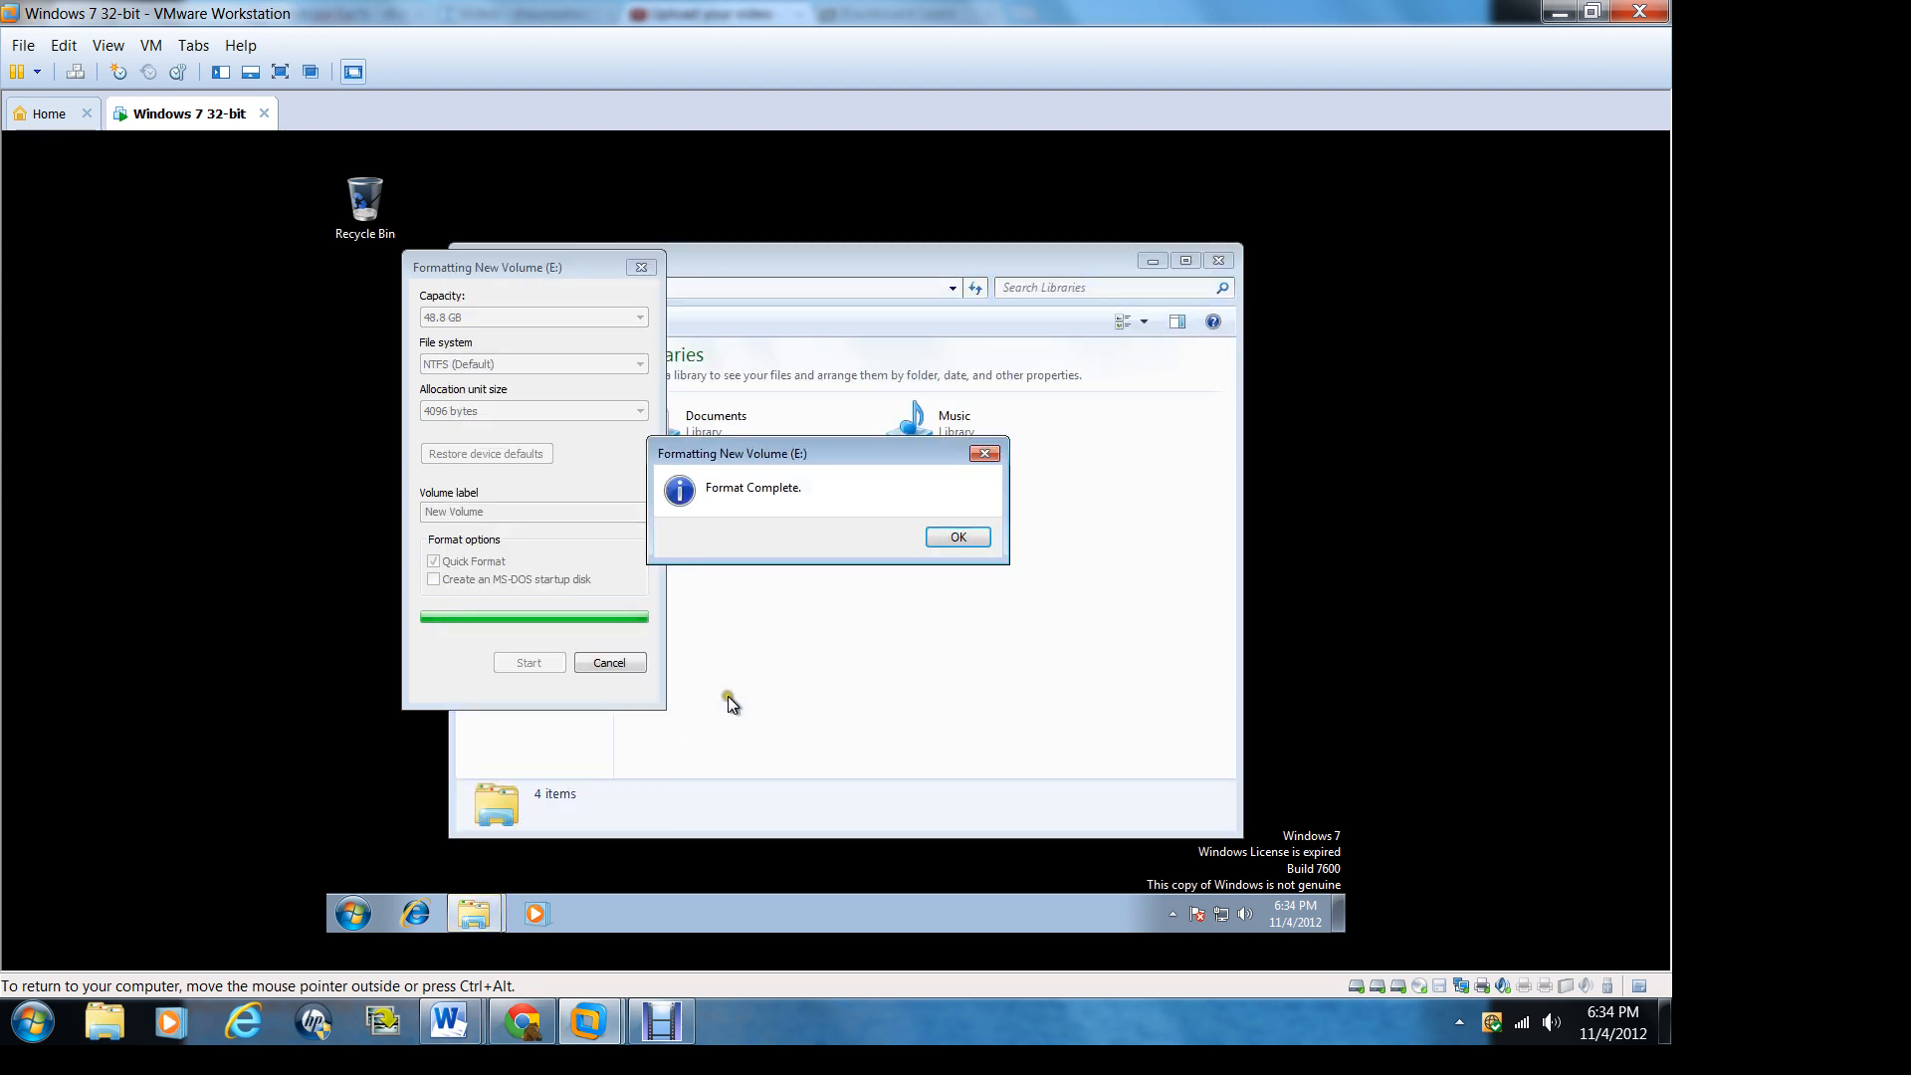
Step: Acknowledge the finished format and close the format dialog for New Volume (E:) without formatting it again
click(972, 544)
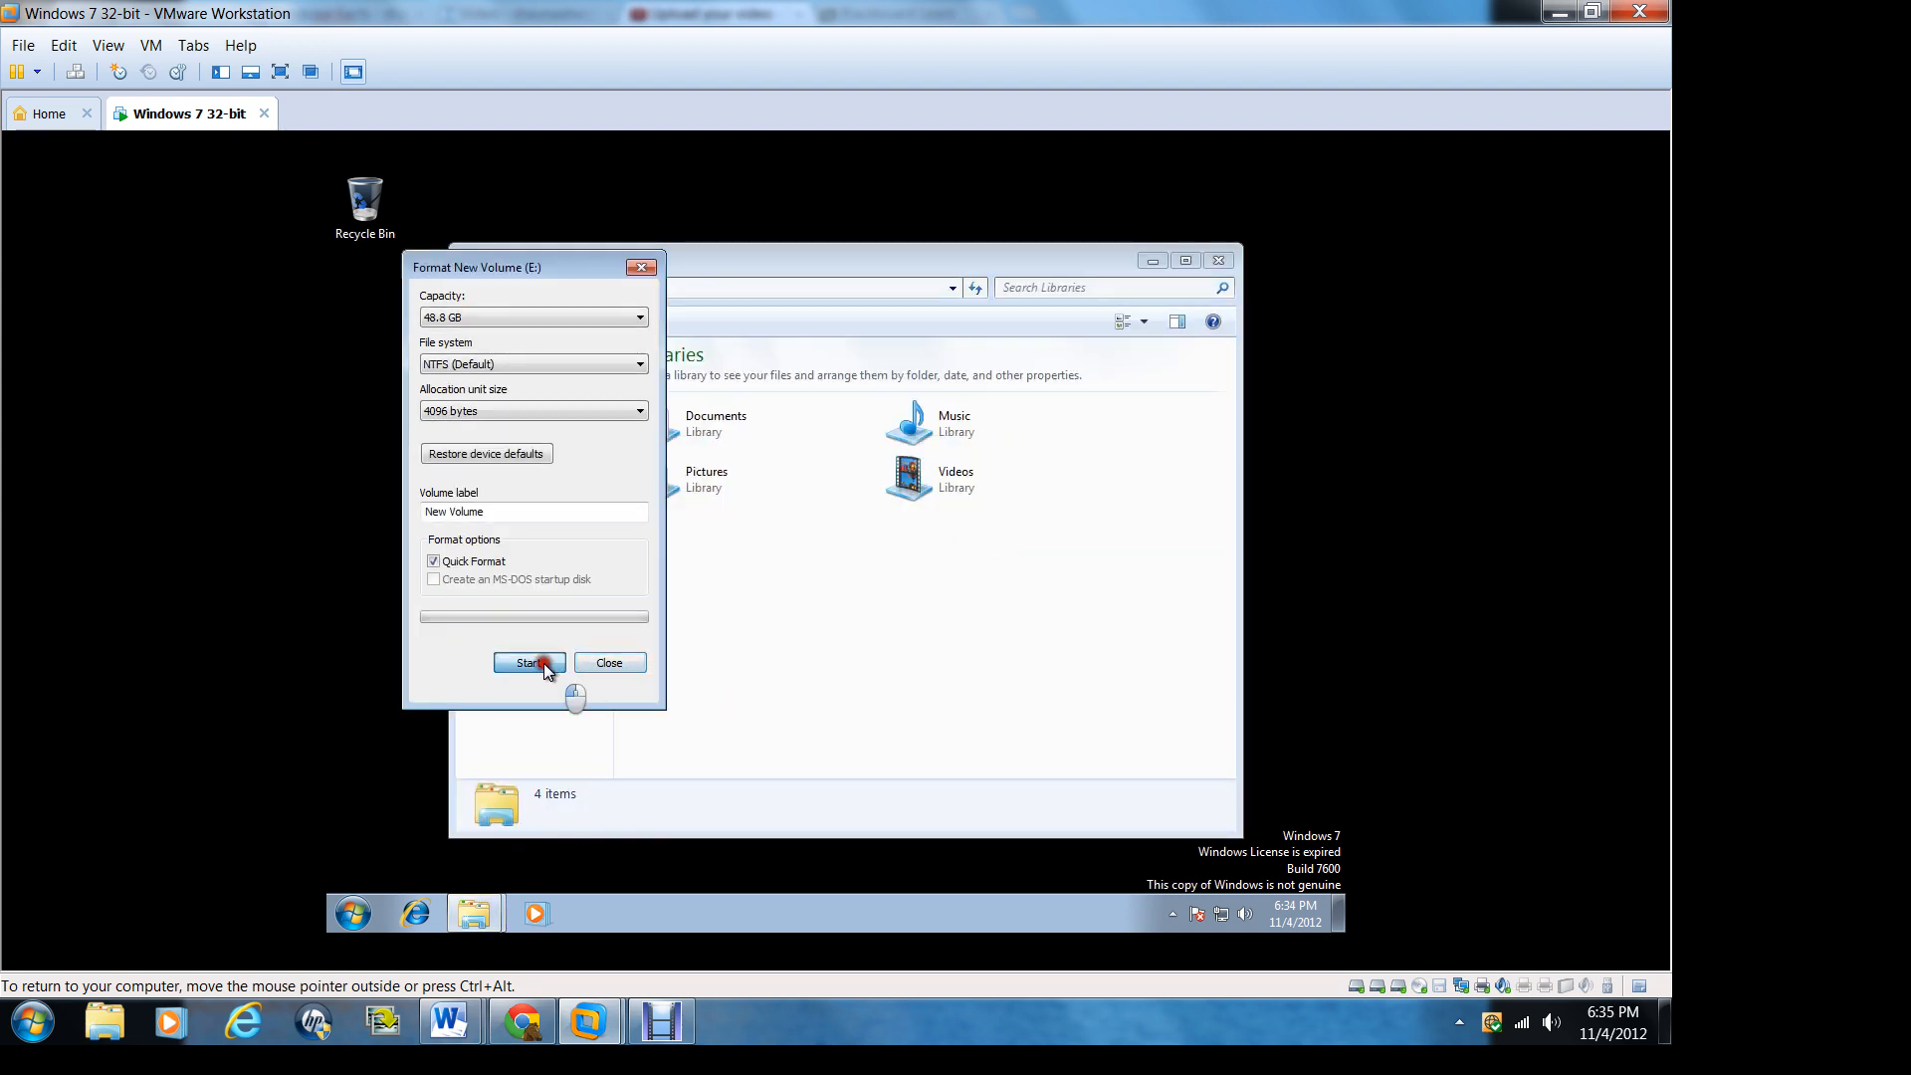
click(546, 665)
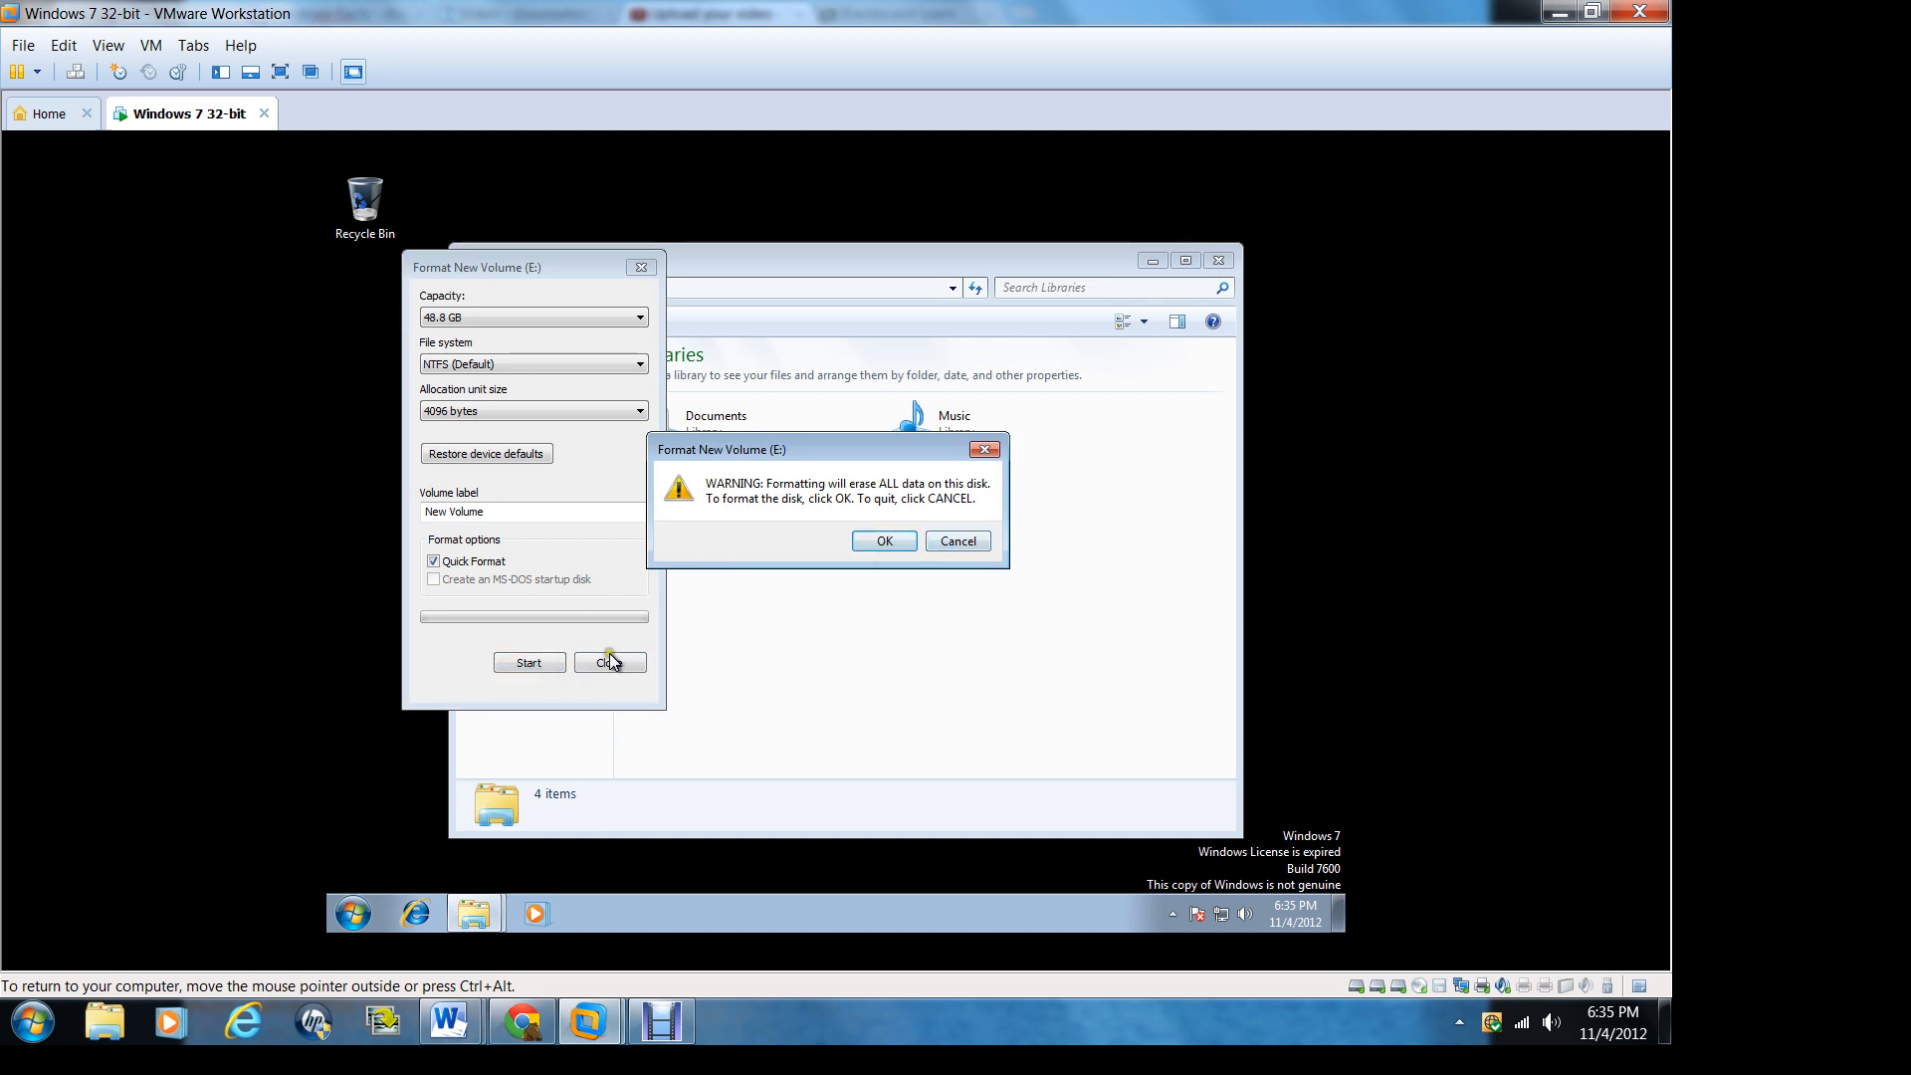
click(965, 547)
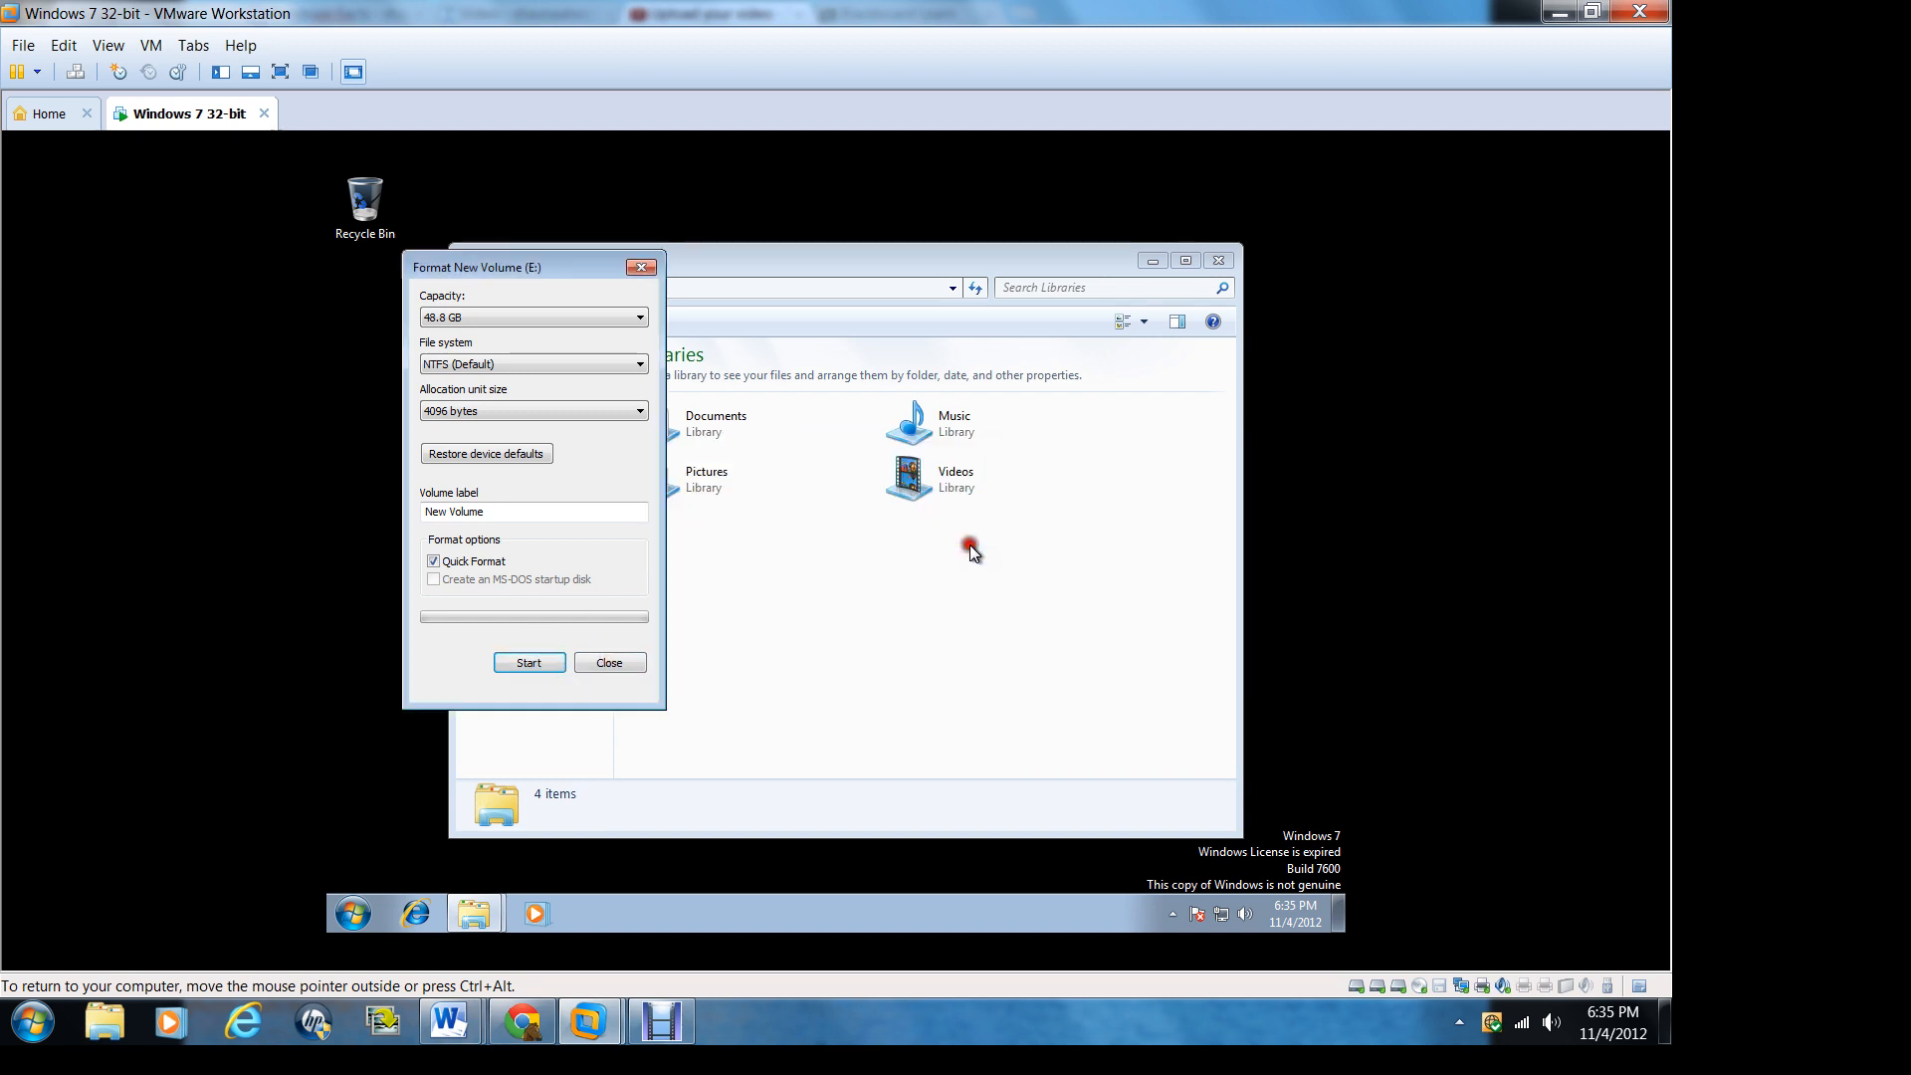
click(643, 664)
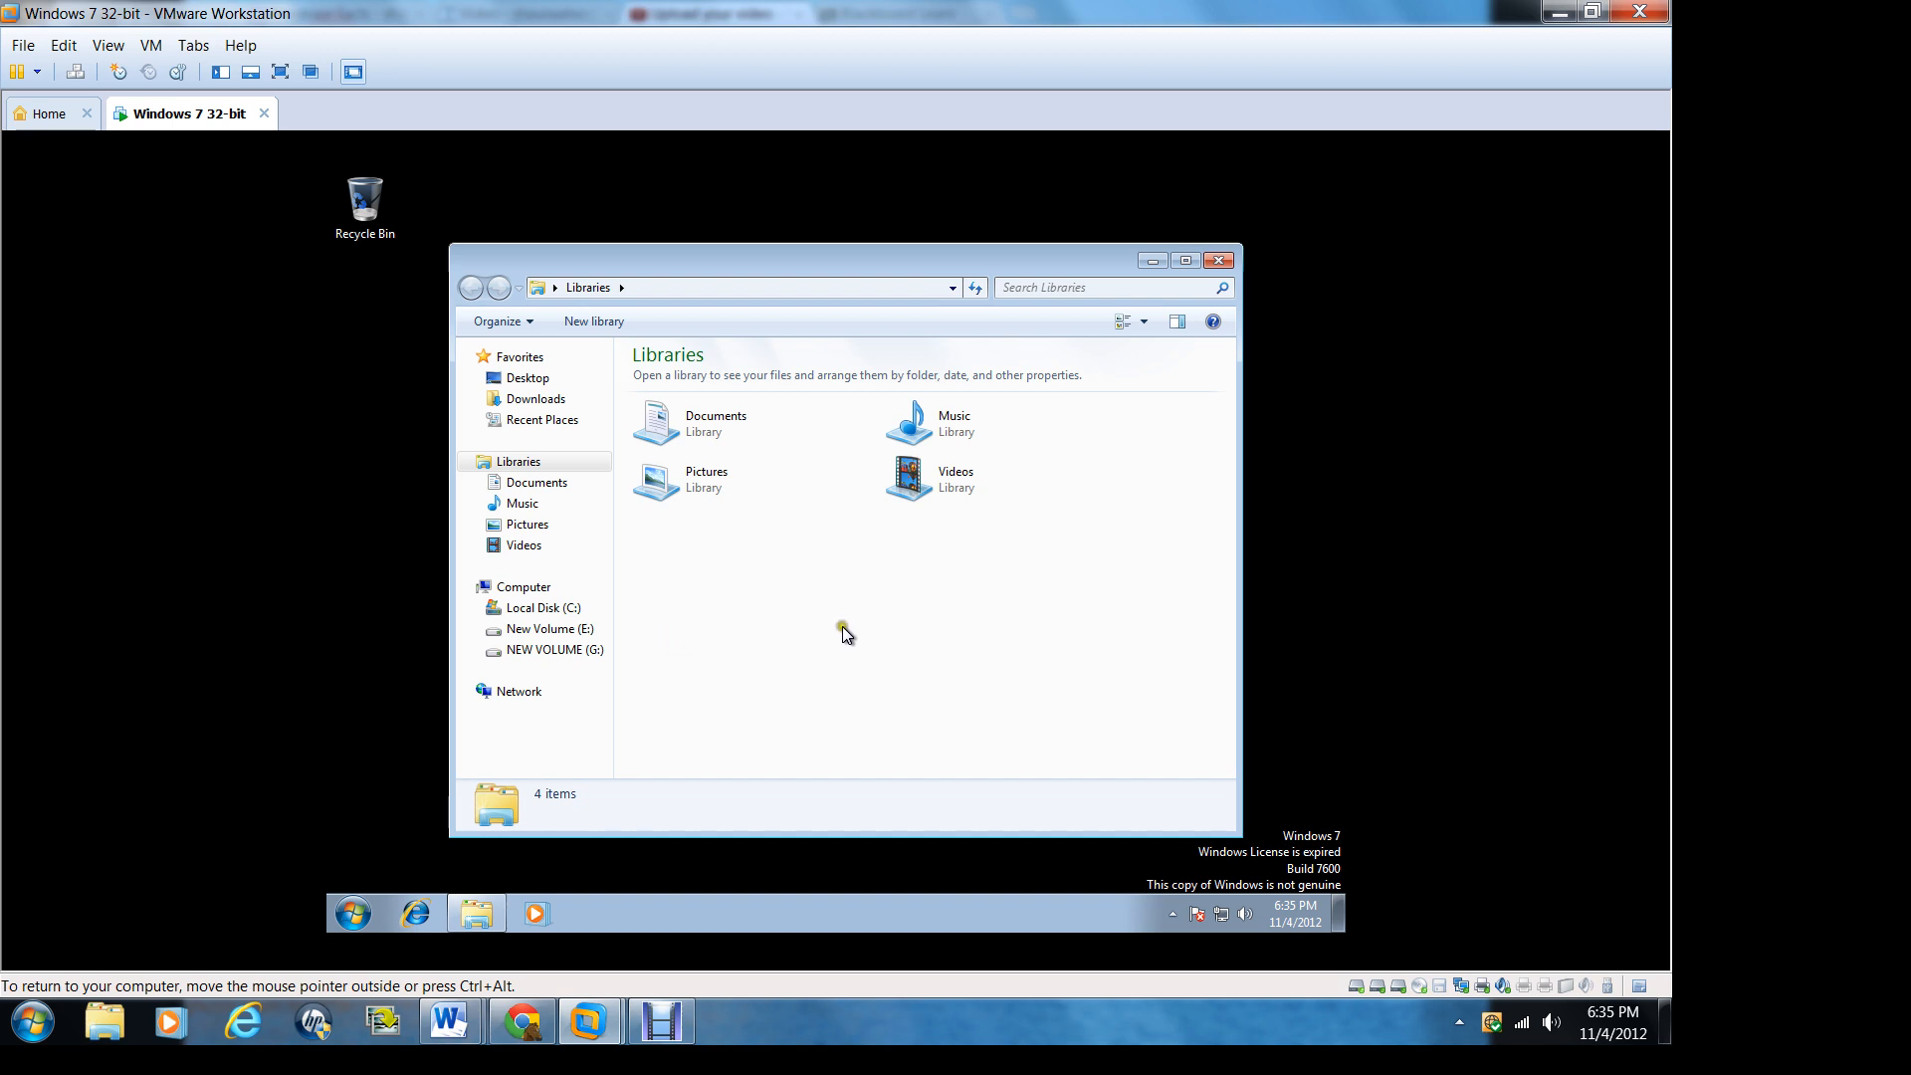
Step: Open drive E and compare the file system and capacity in the properties of New Volume (E:) and NEW VOLUME (G:)
click(565, 630)
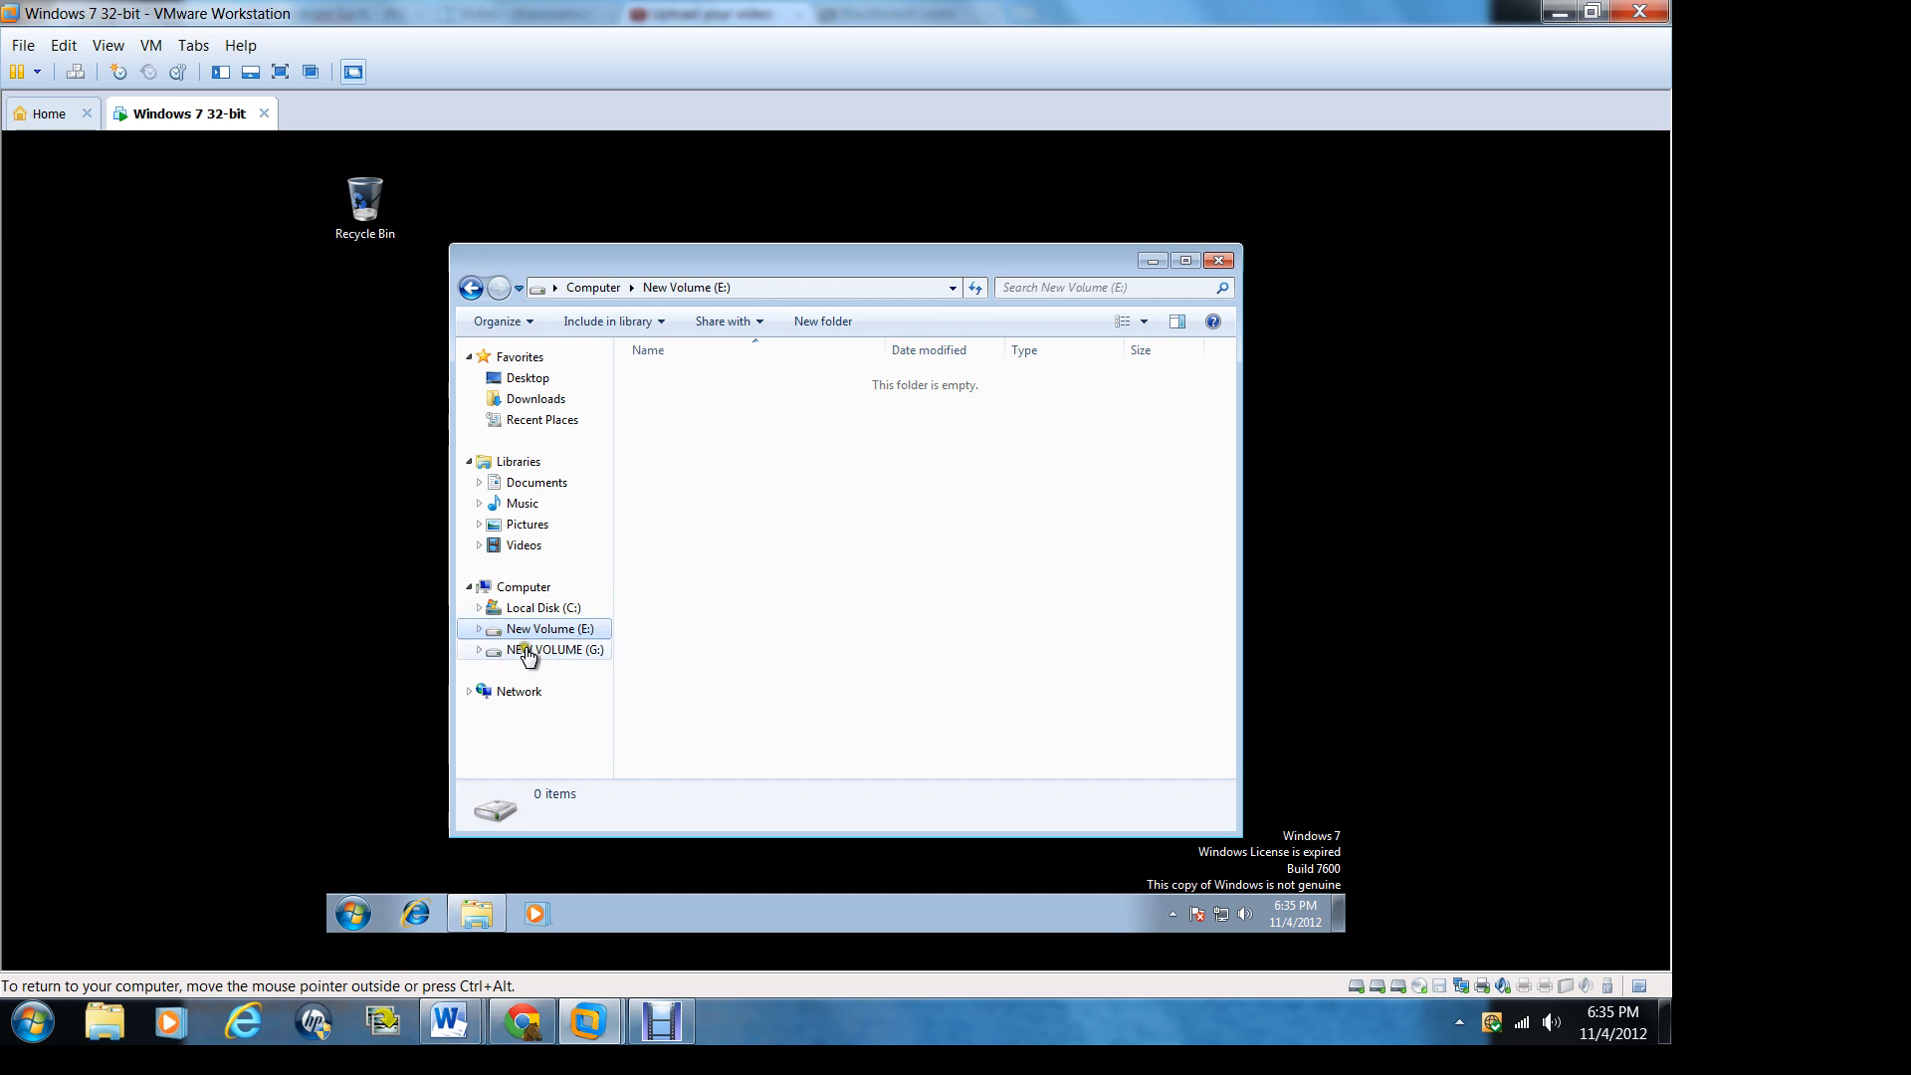
right_click(541, 633)
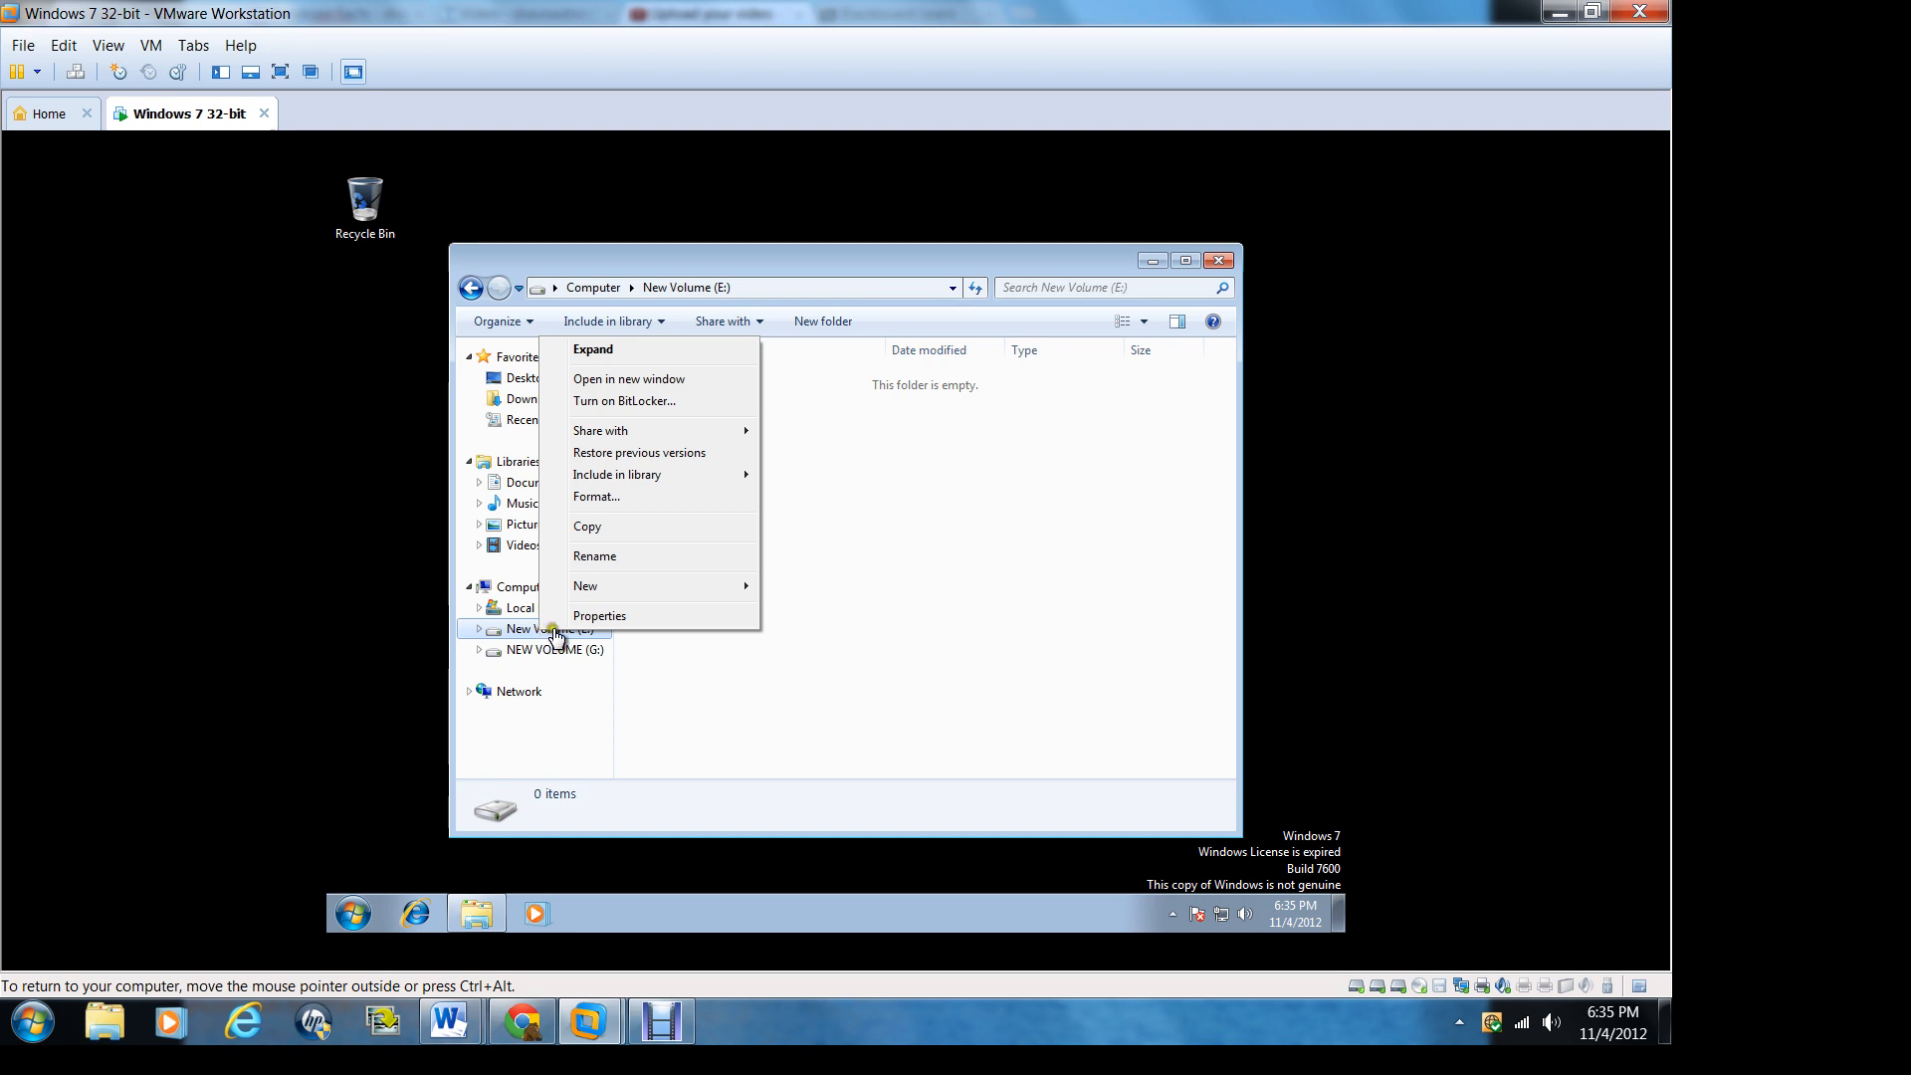
click(585, 615)
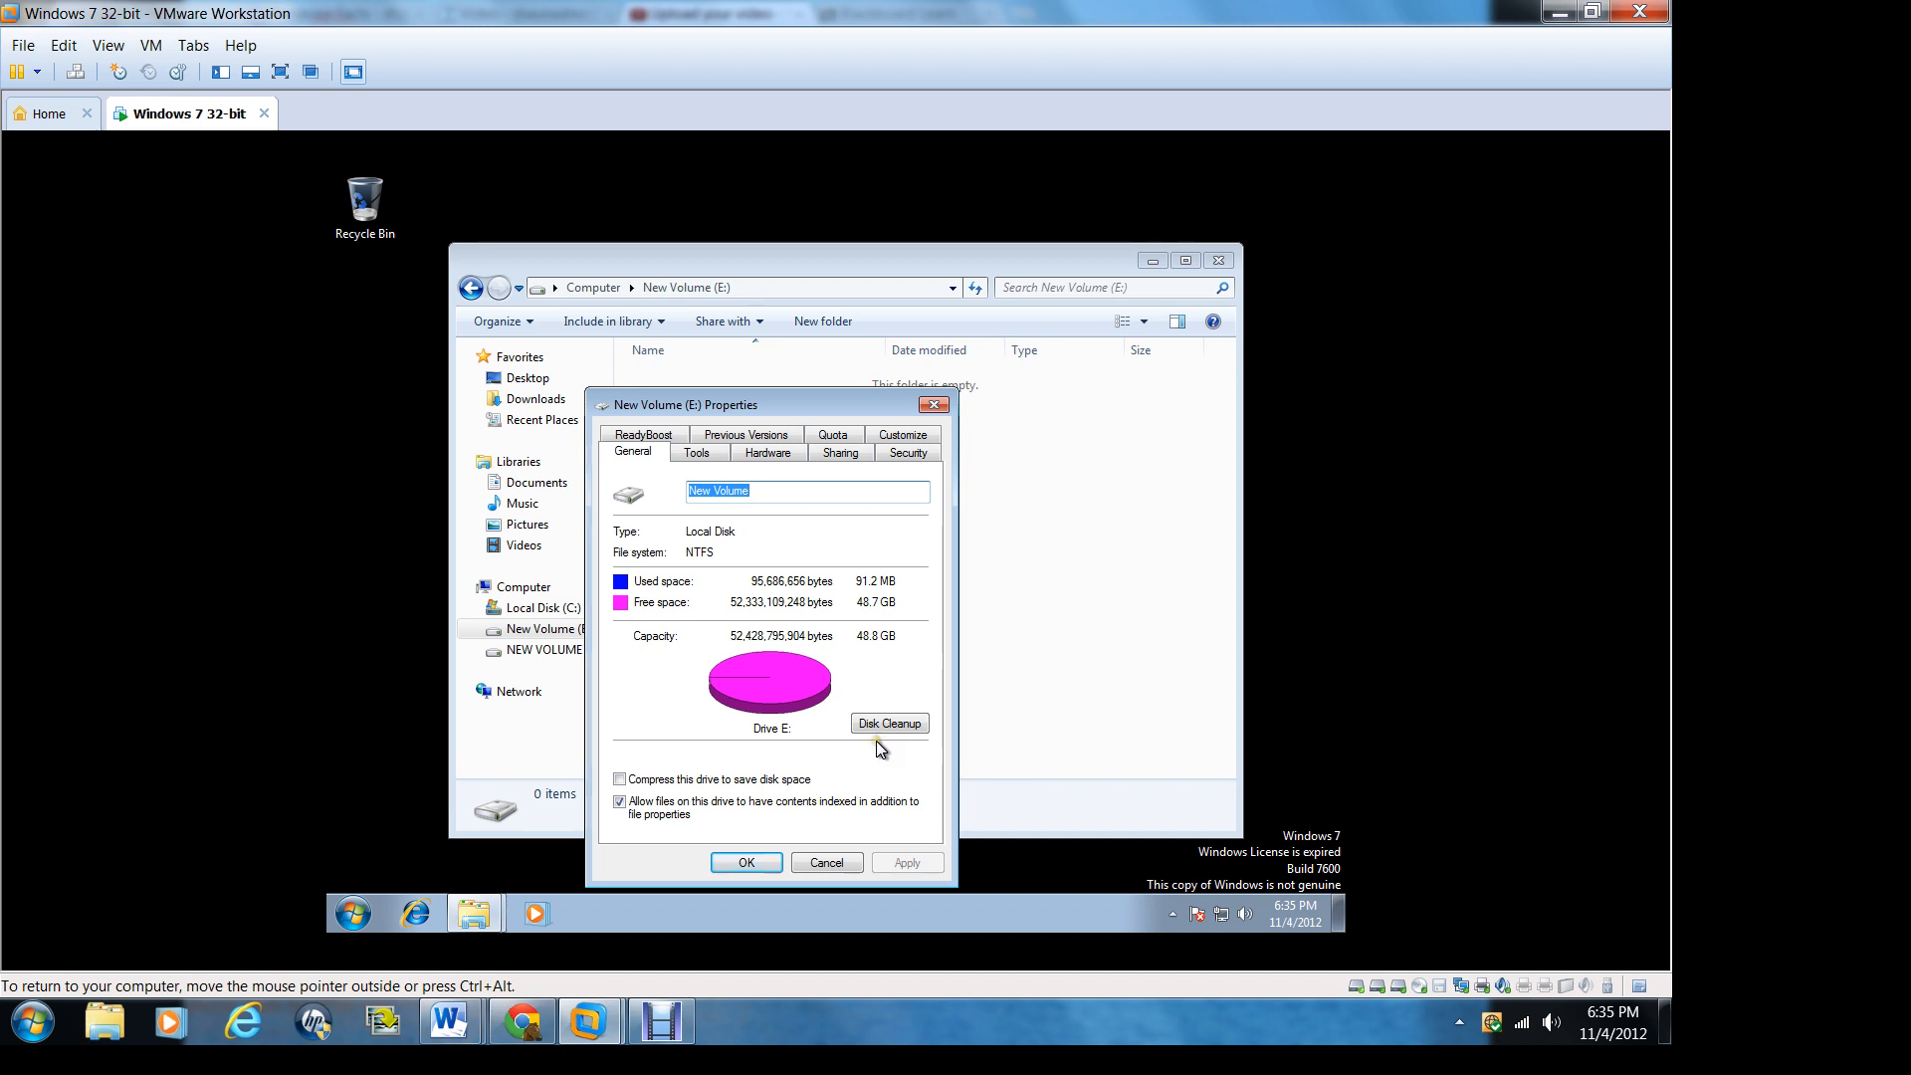
right_click(528, 652)
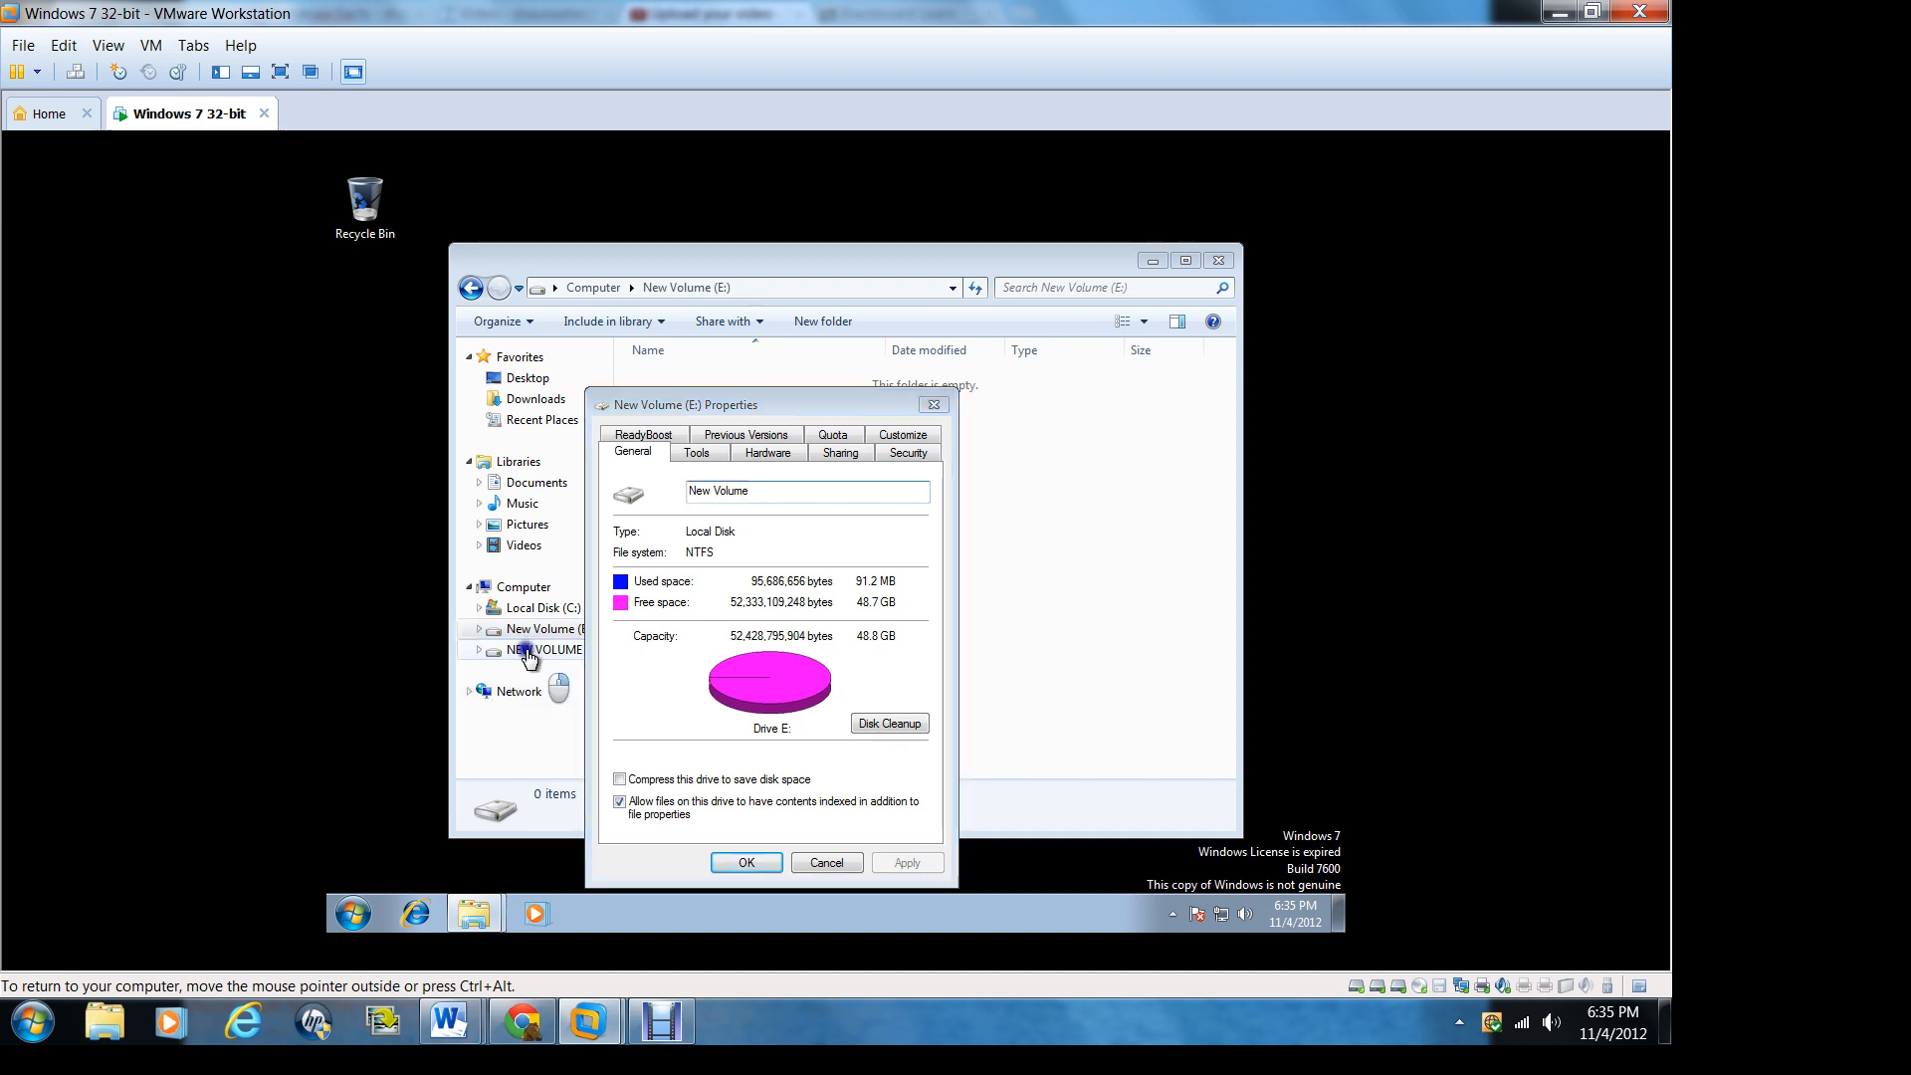
click(597, 635)
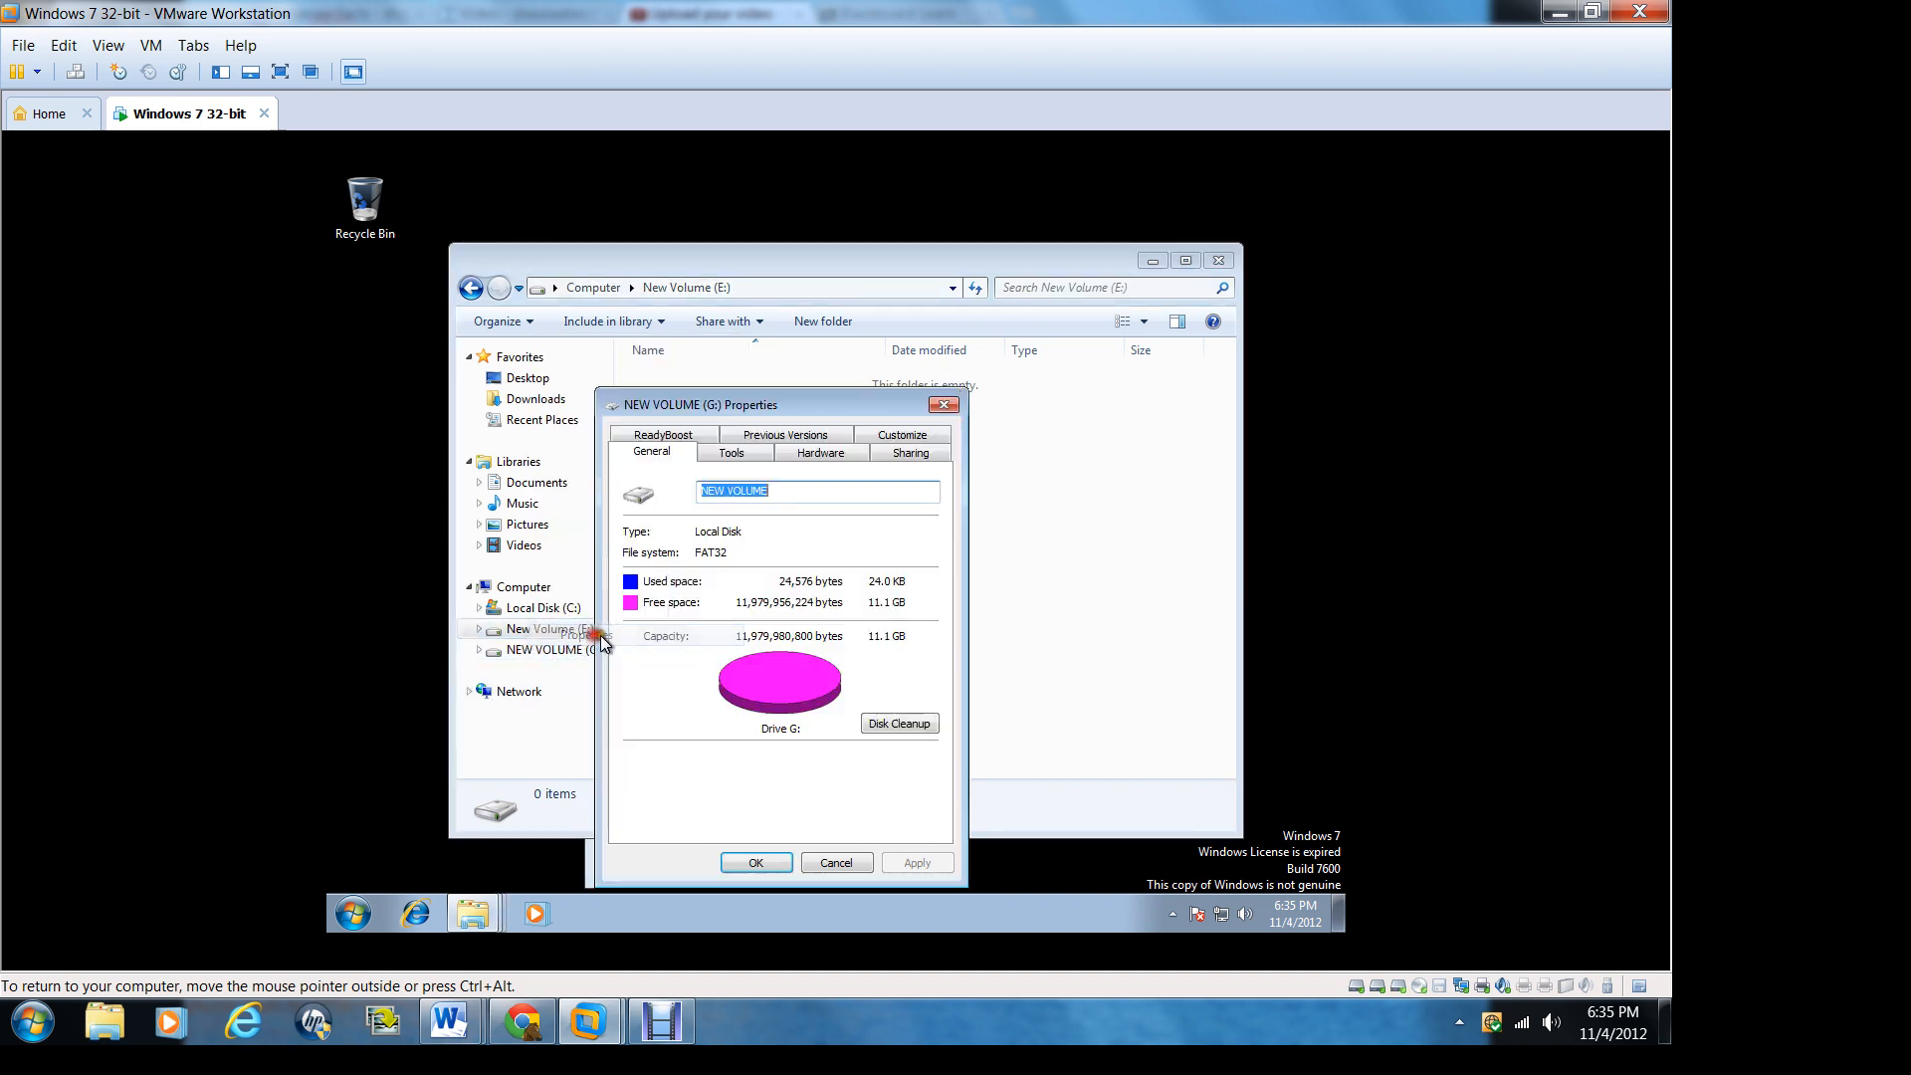
drag(774, 400, 940, 352)
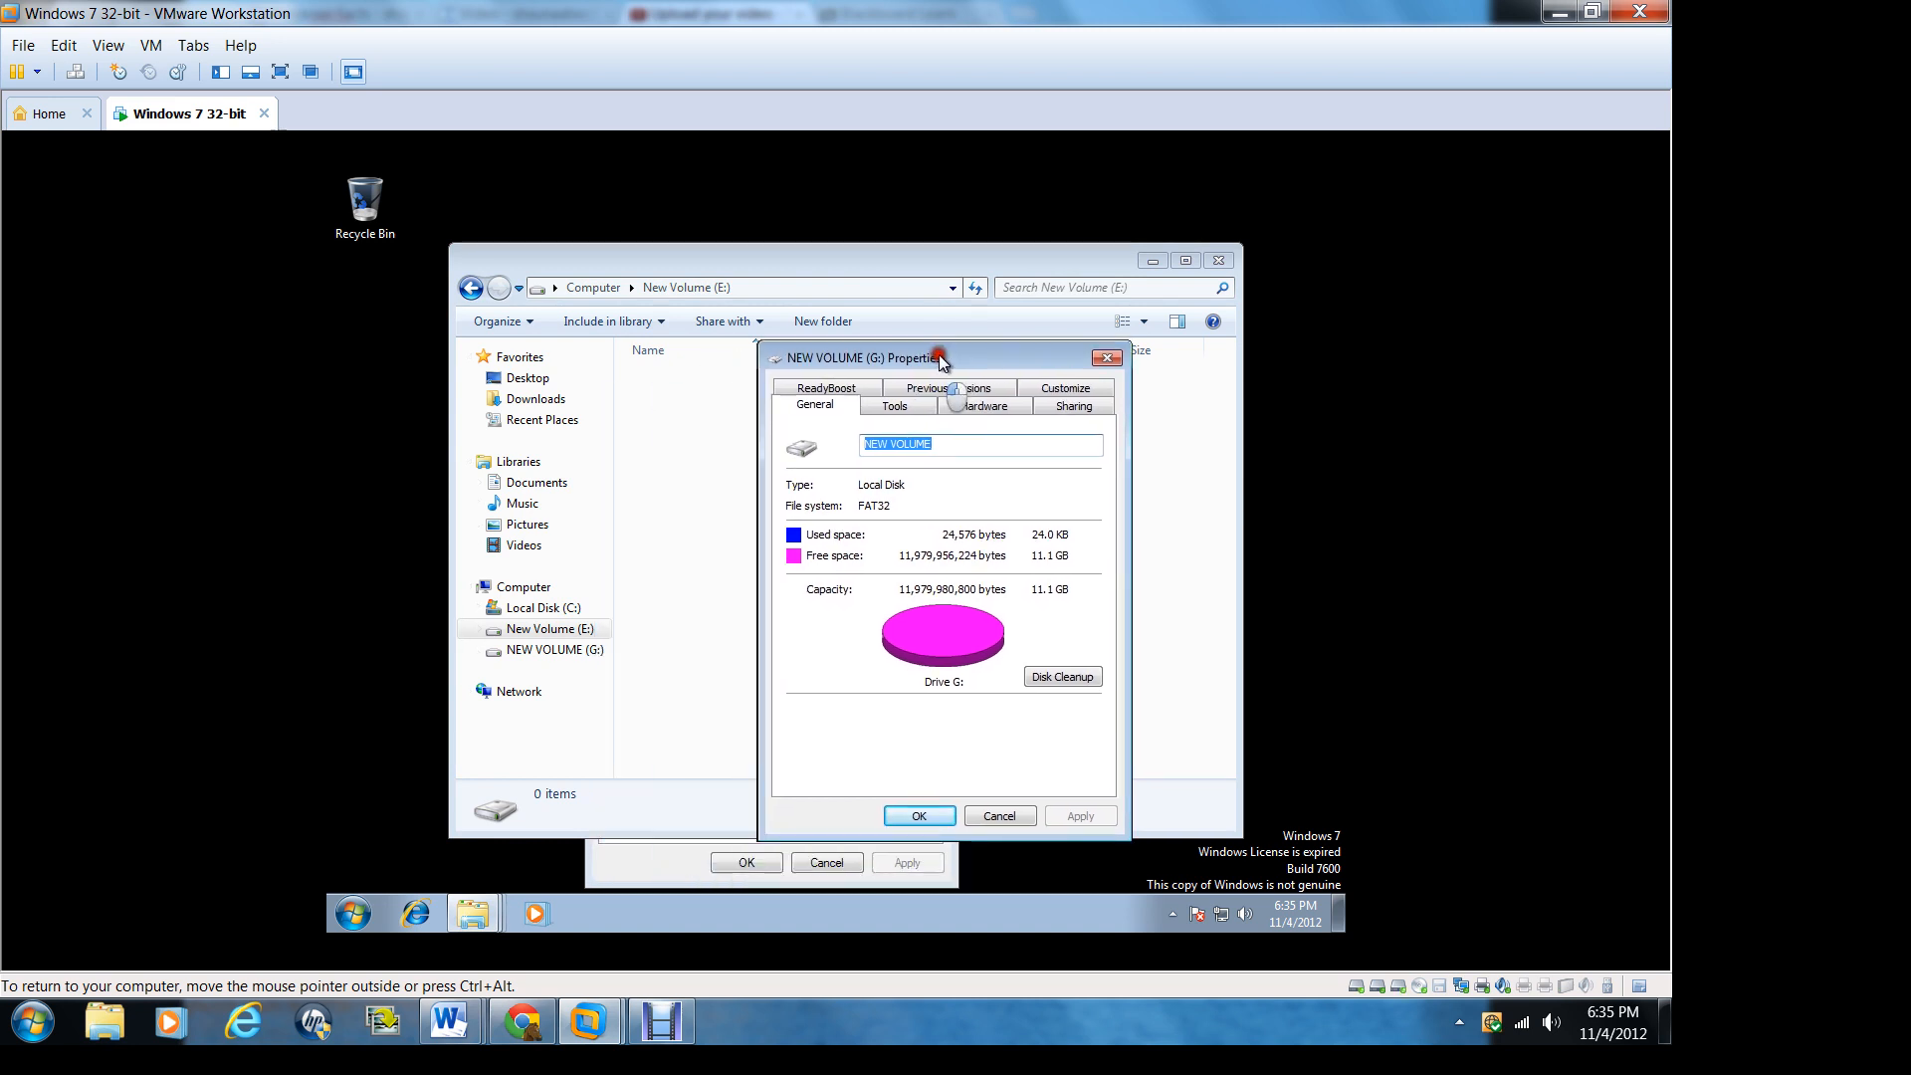
click(656, 874)
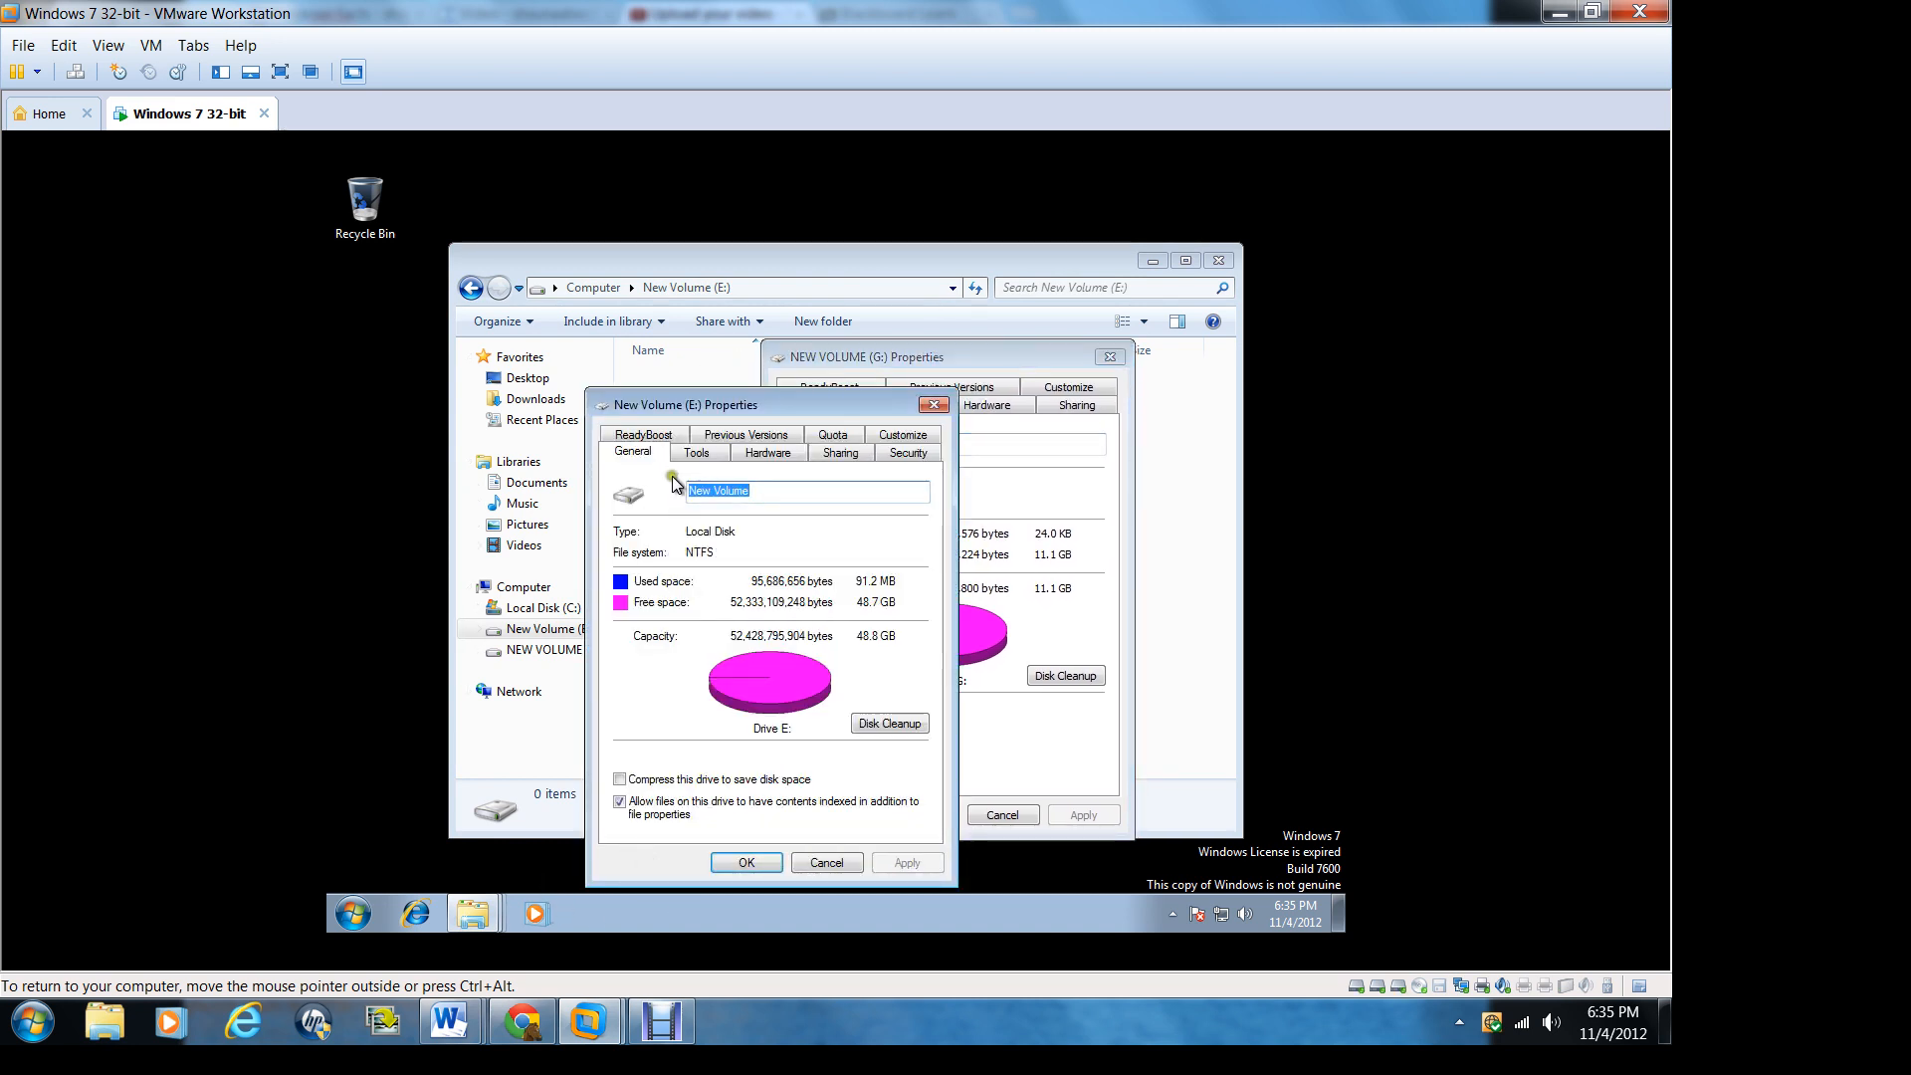
Step: Place the New Volume (E:) properties beside those of NEW VOLUME (G:) and capture both dialogs in one snip with the guest's Snipping Tool
drag(693, 401, 479, 329)
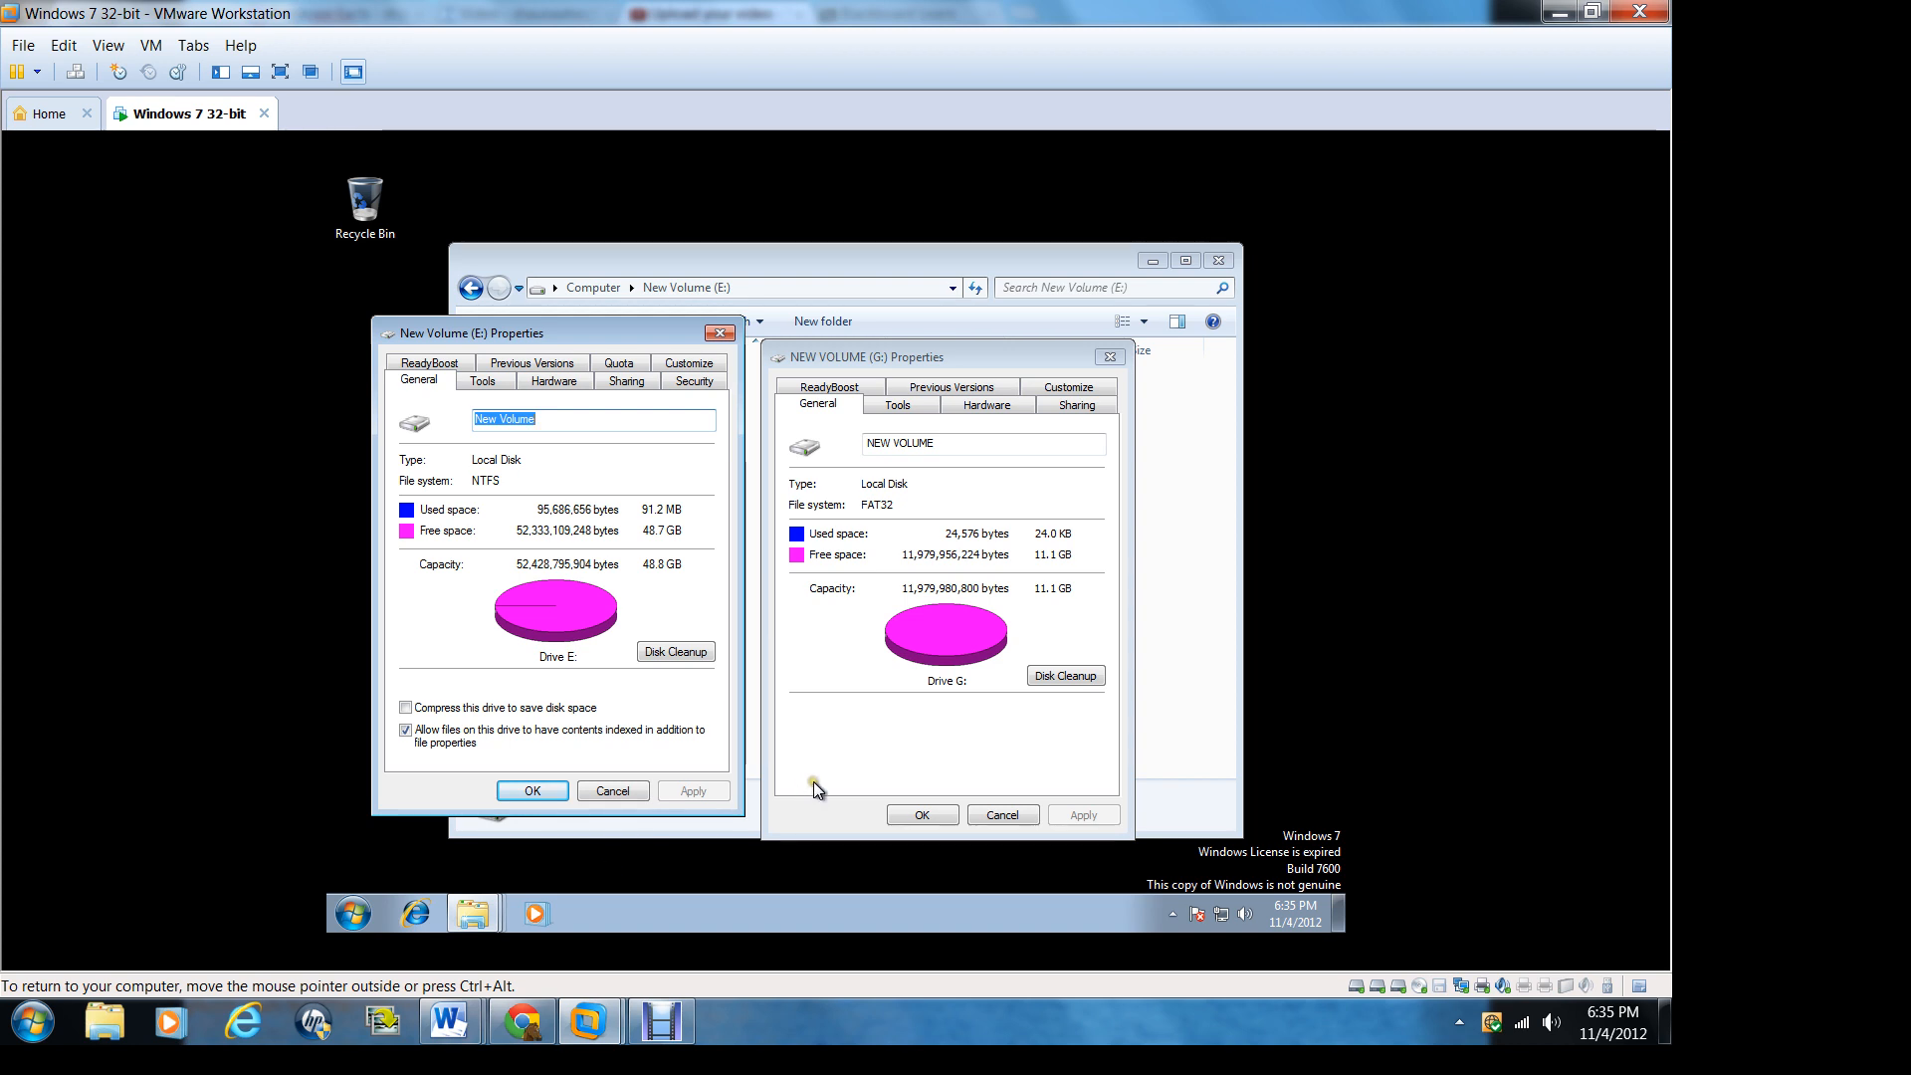
click(356, 912)
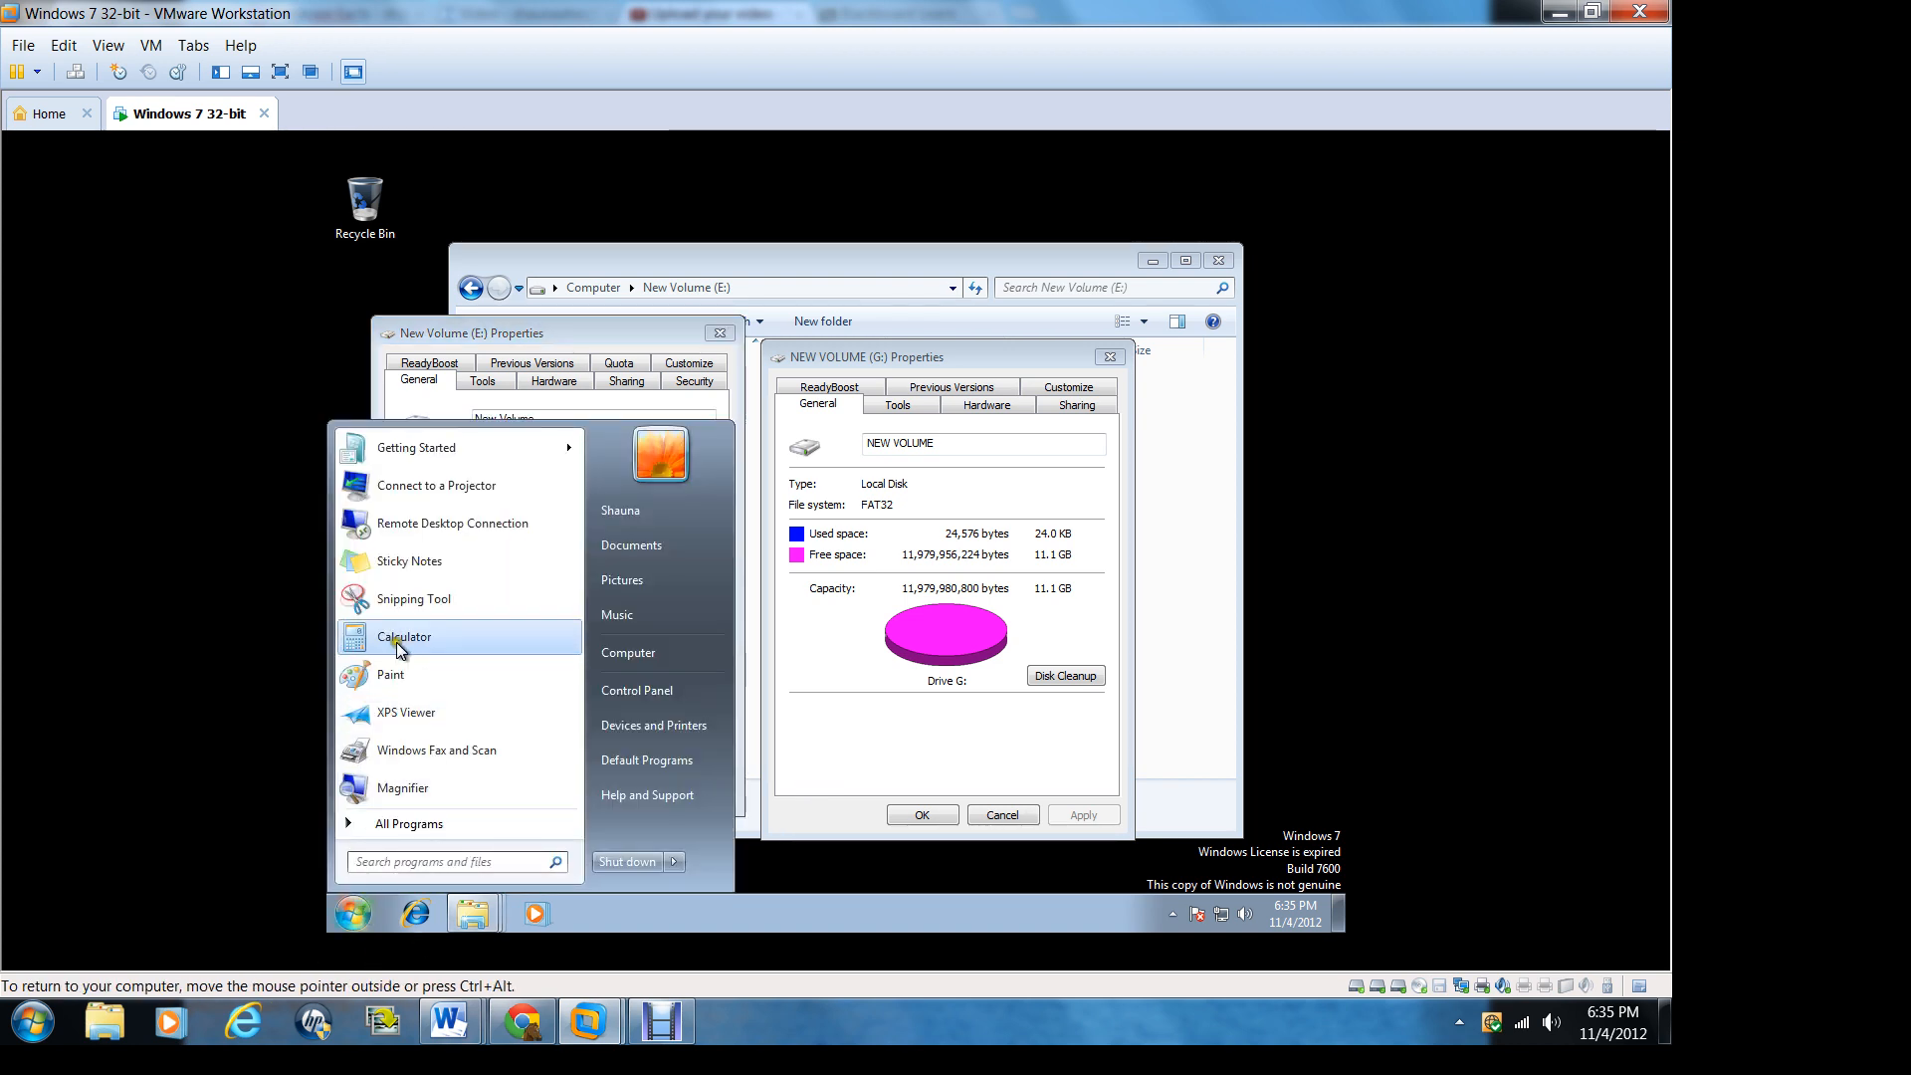
click(415, 597)
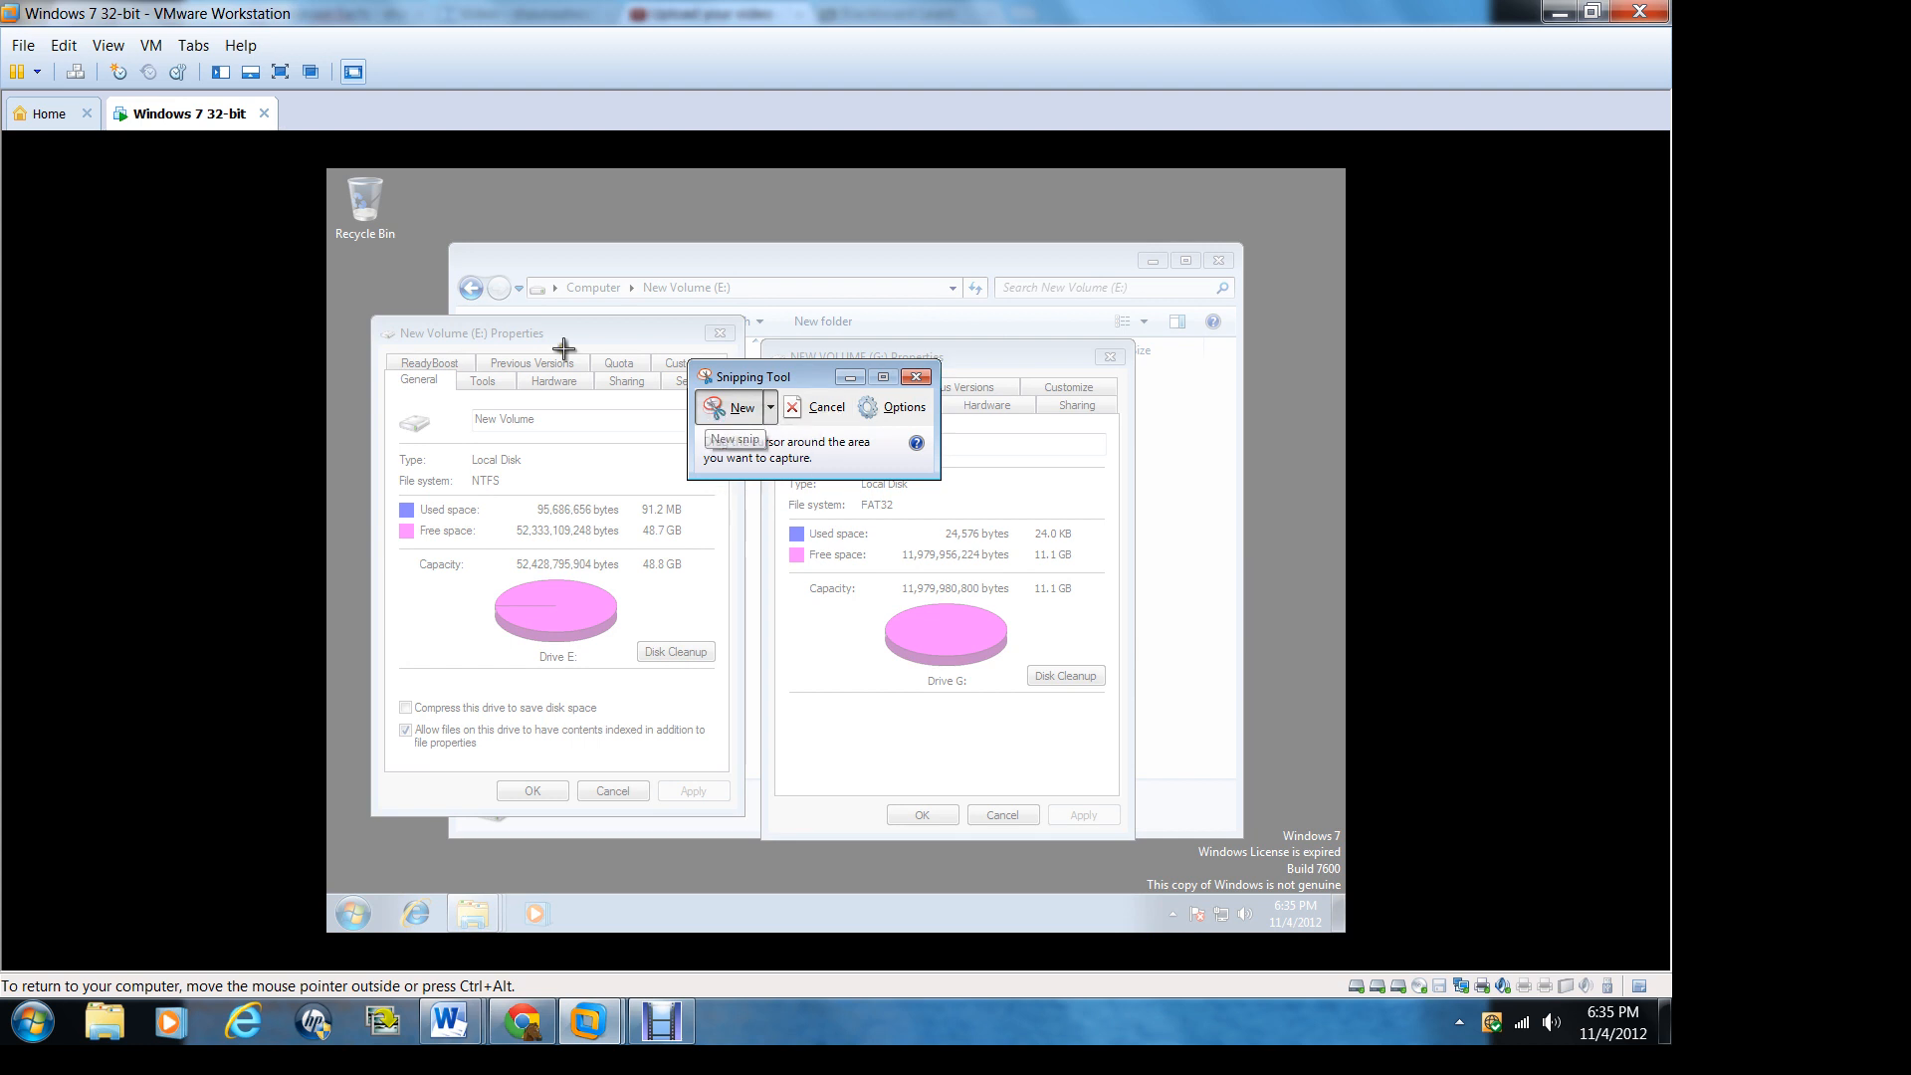
click(732, 408)
drag(397, 315, 416, 325)
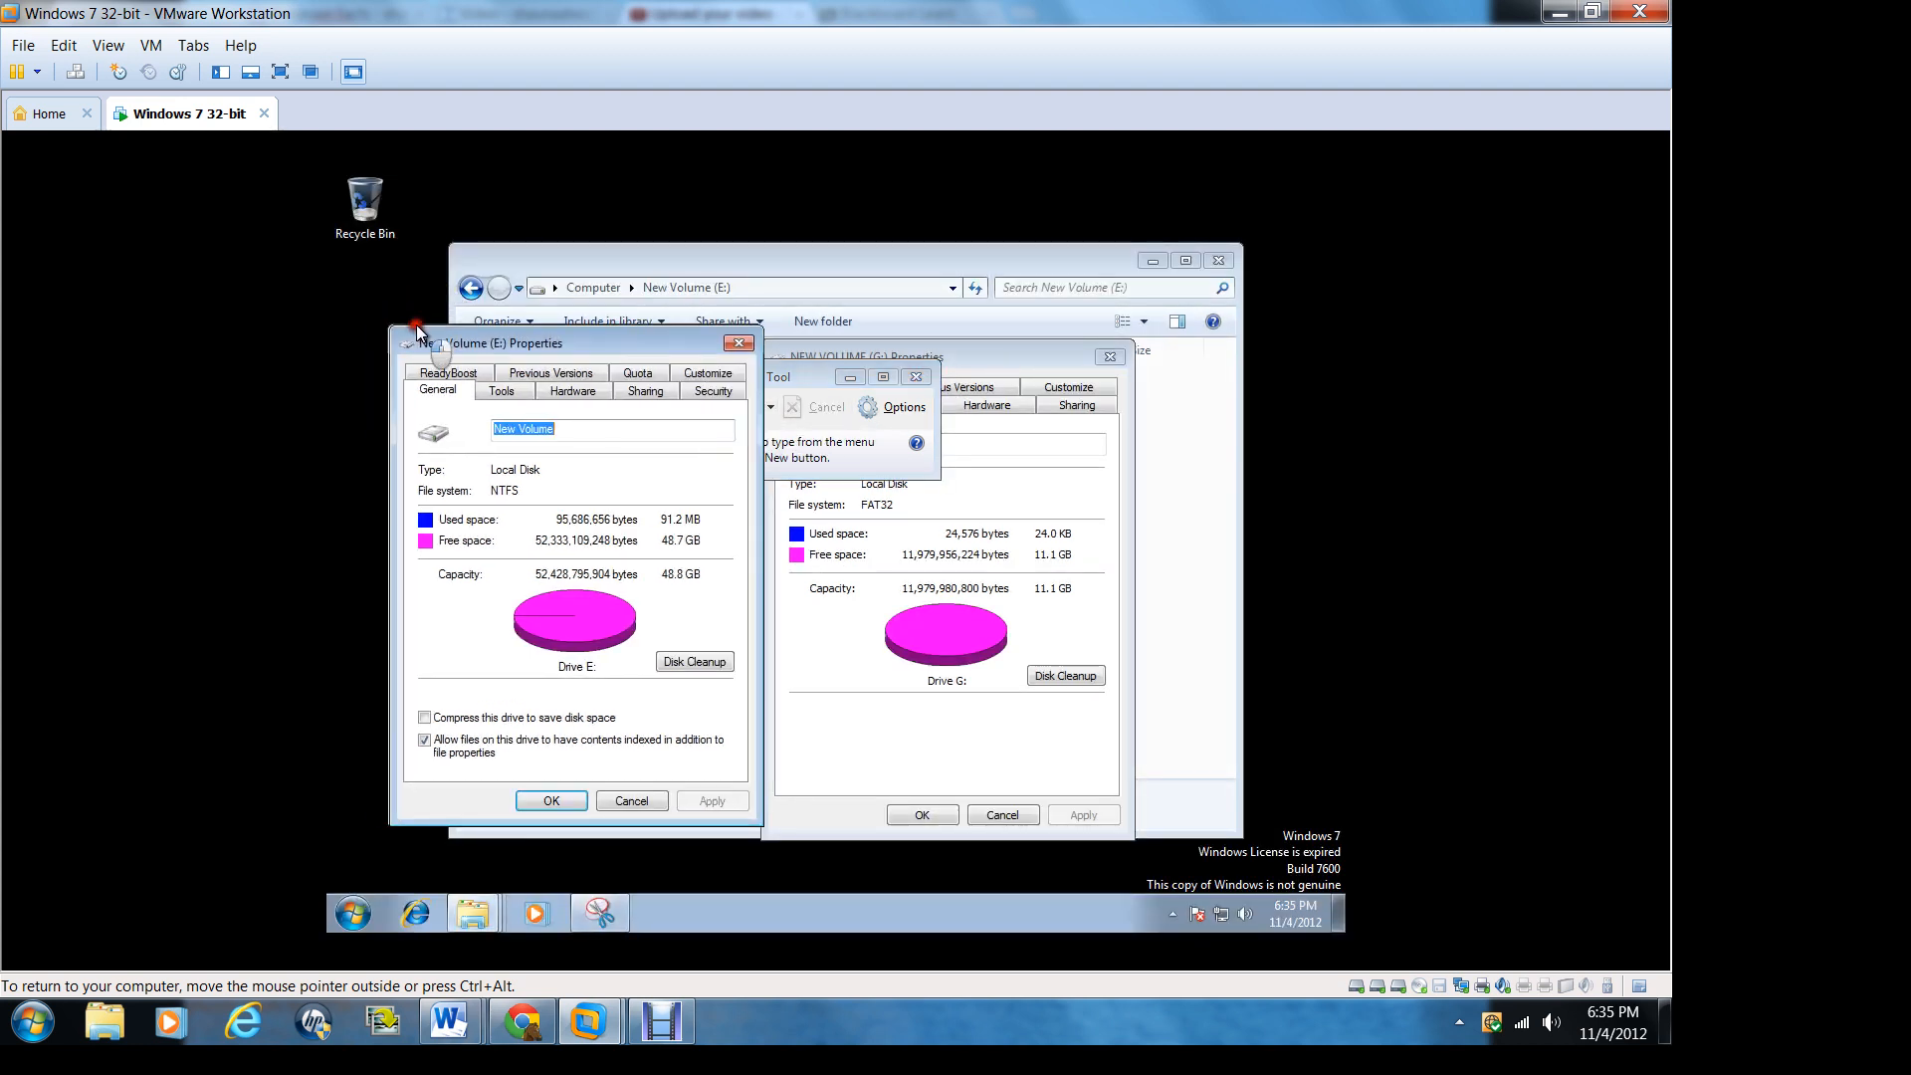
click(808, 375)
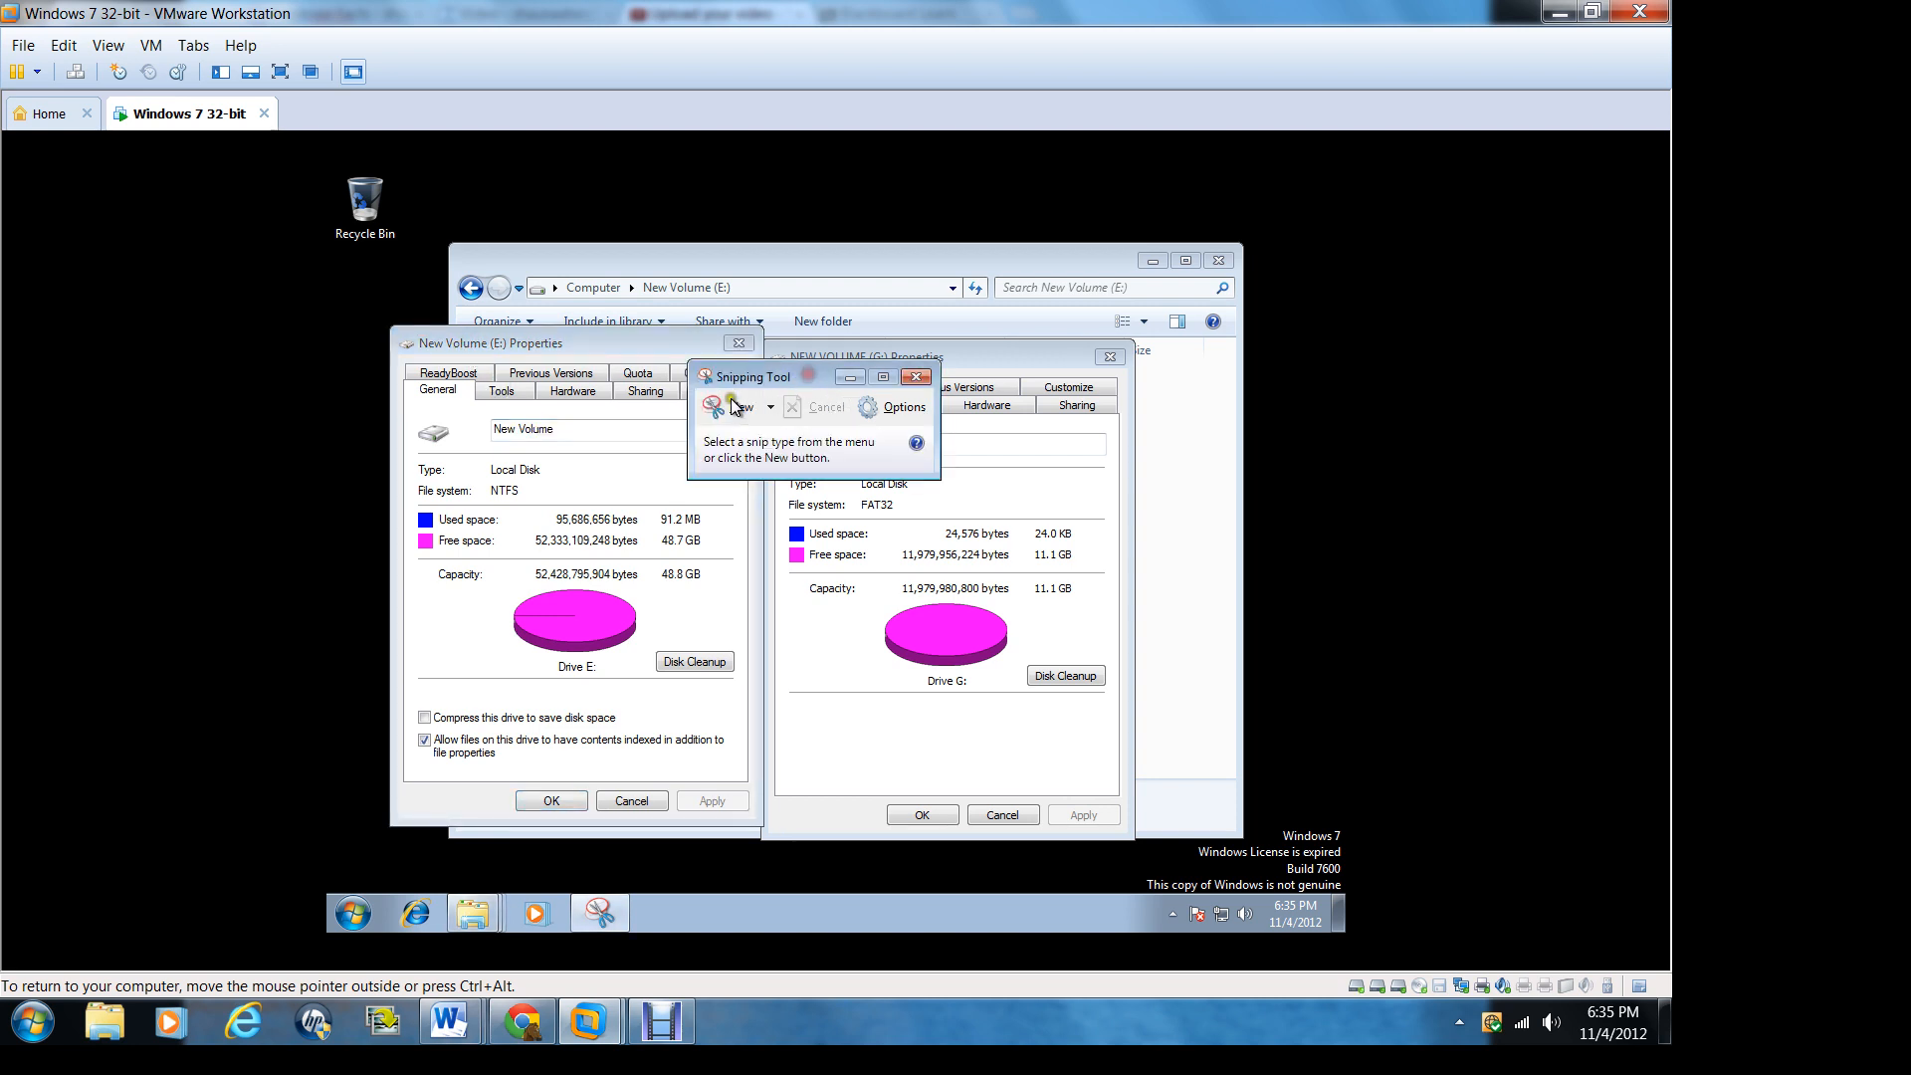
click(734, 409)
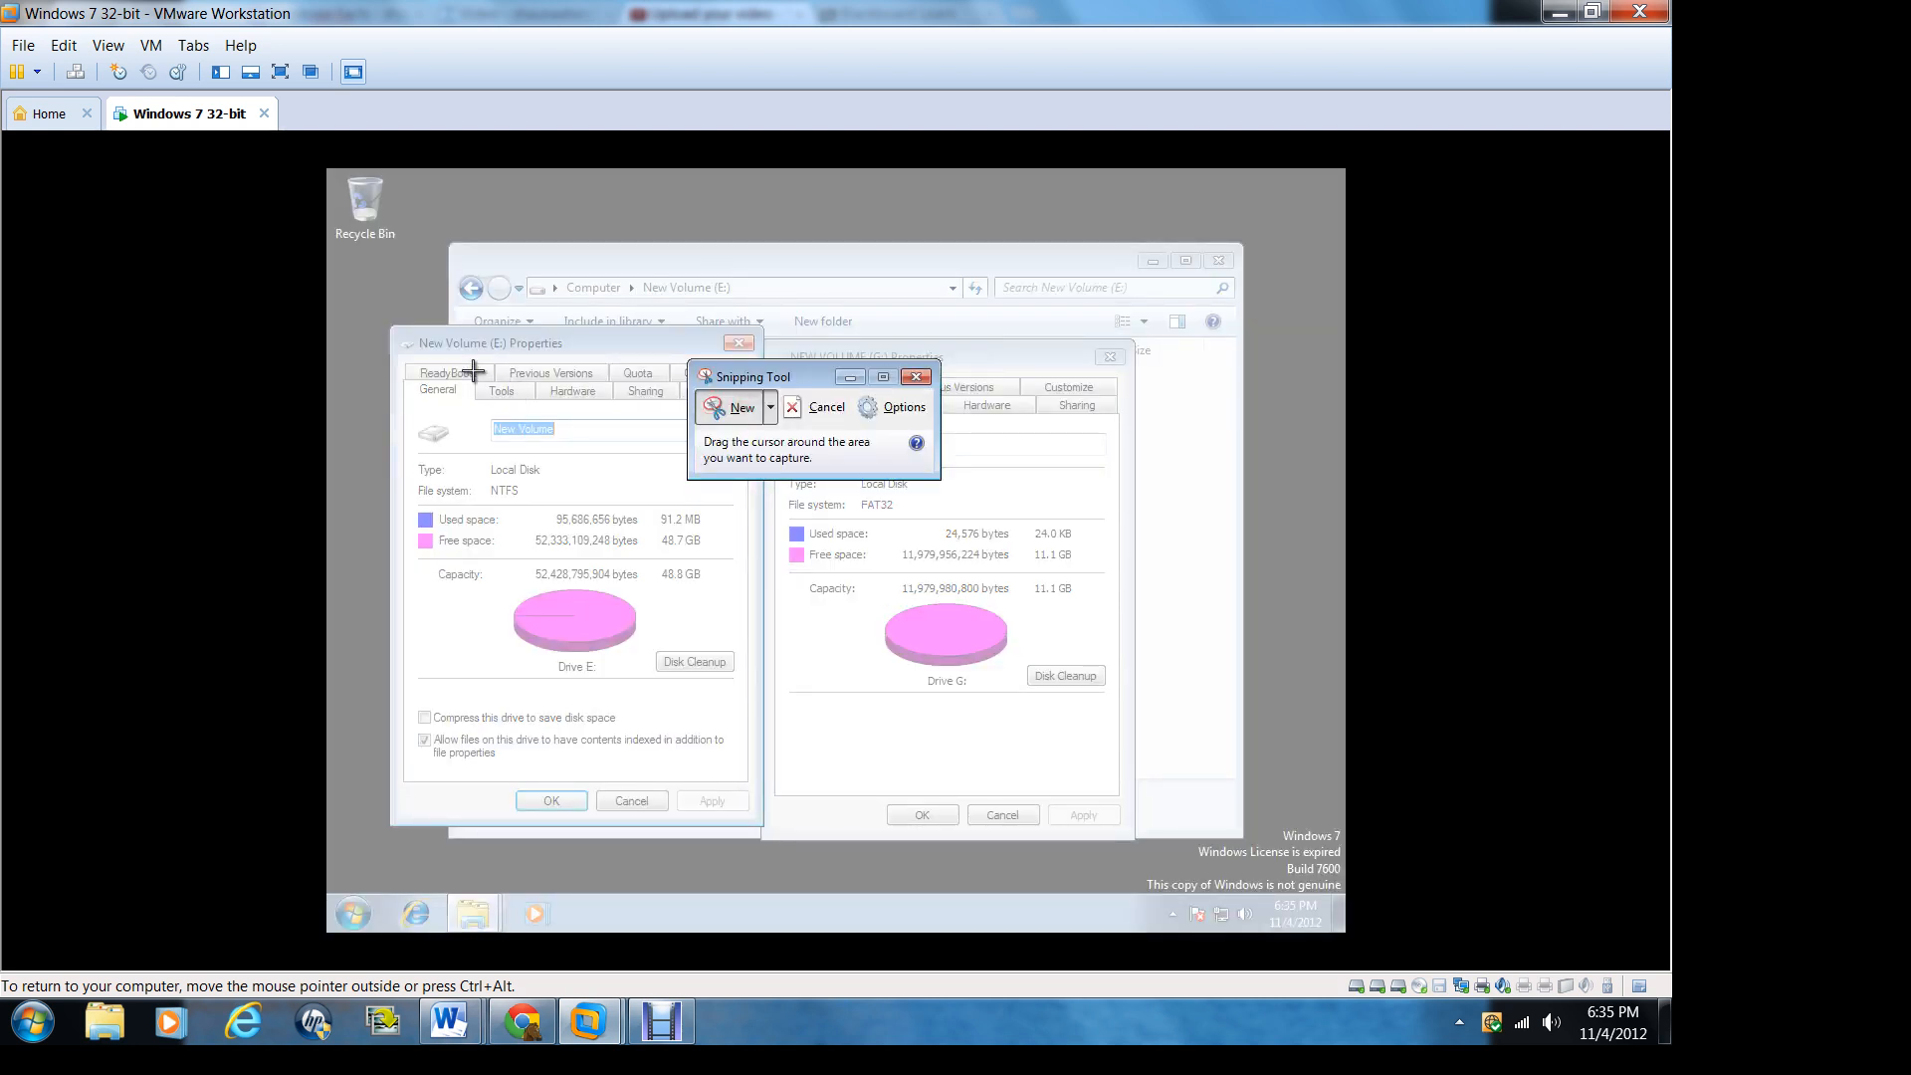
drag(473, 372, 1148, 841)
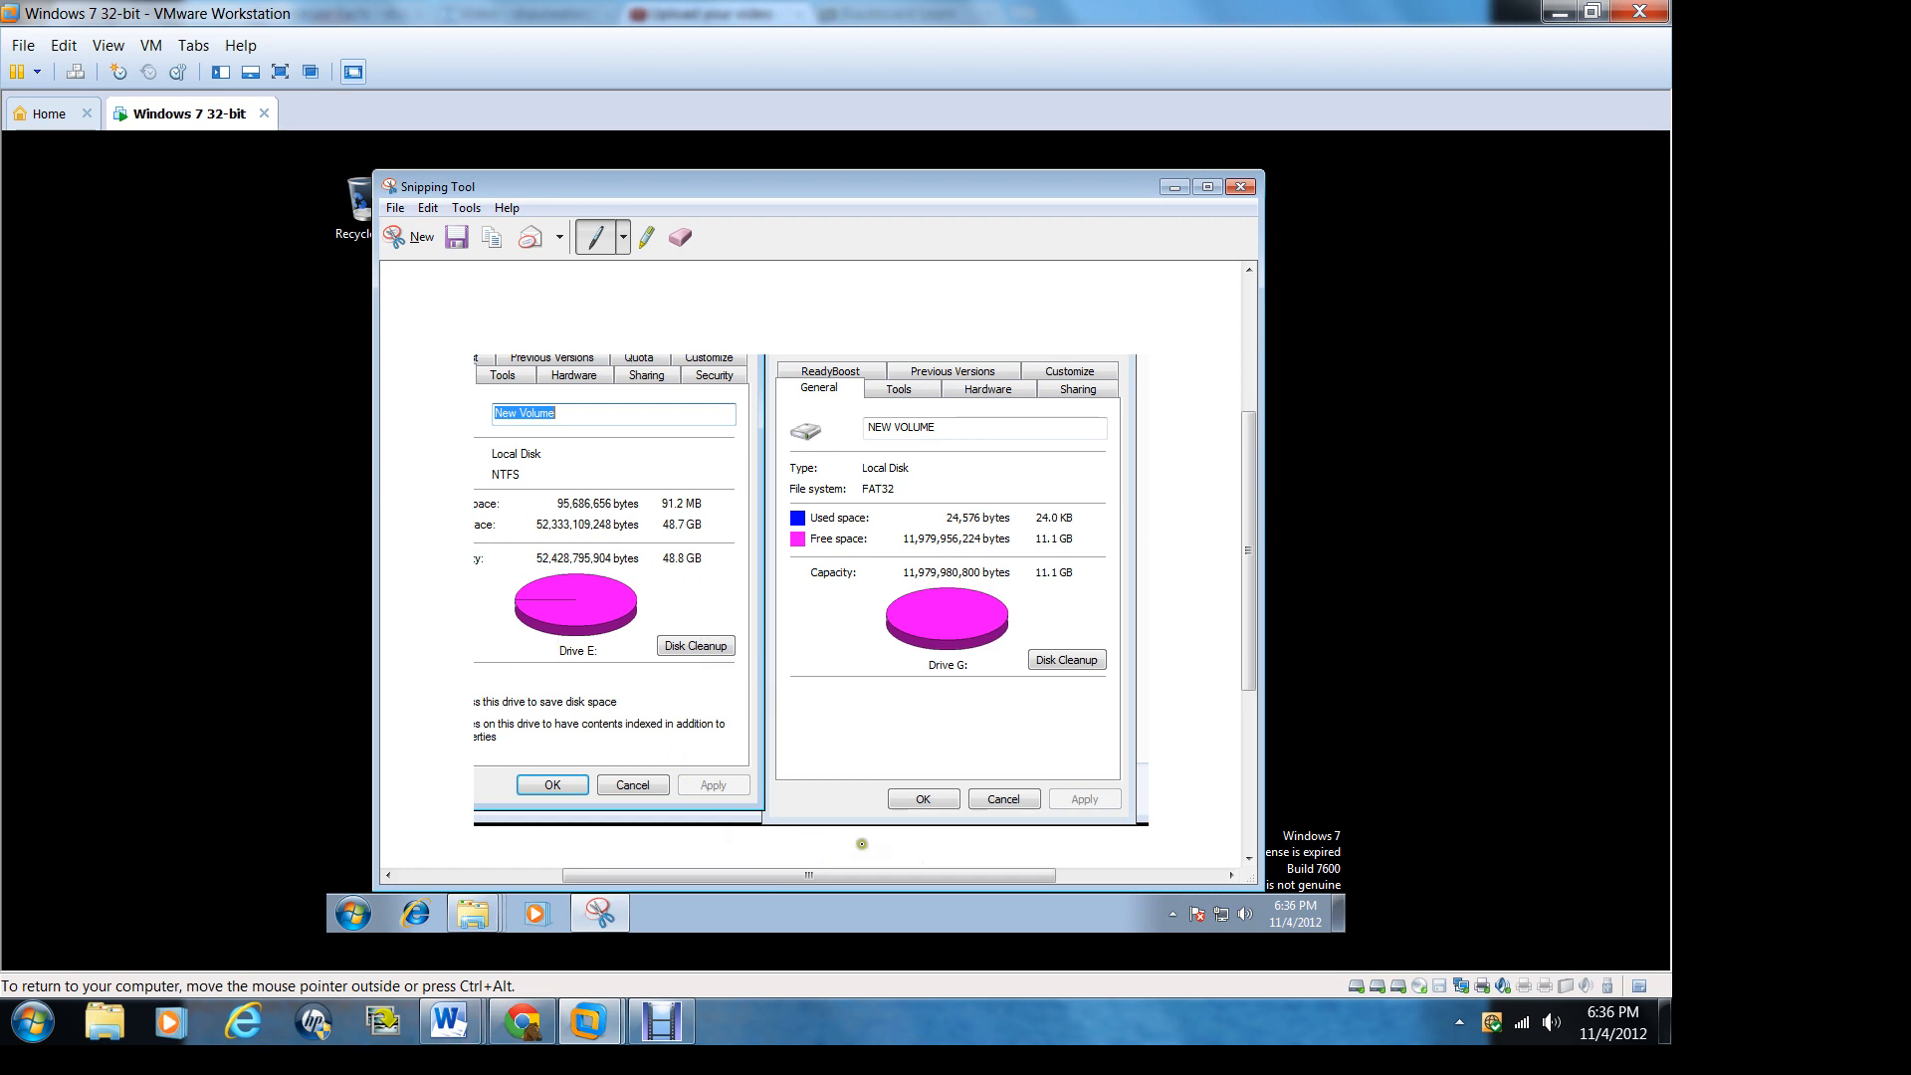
Step: Save the snip as a PNG named Capture in the test folder of the Documents library and close the Snipping Tool
click(395, 207)
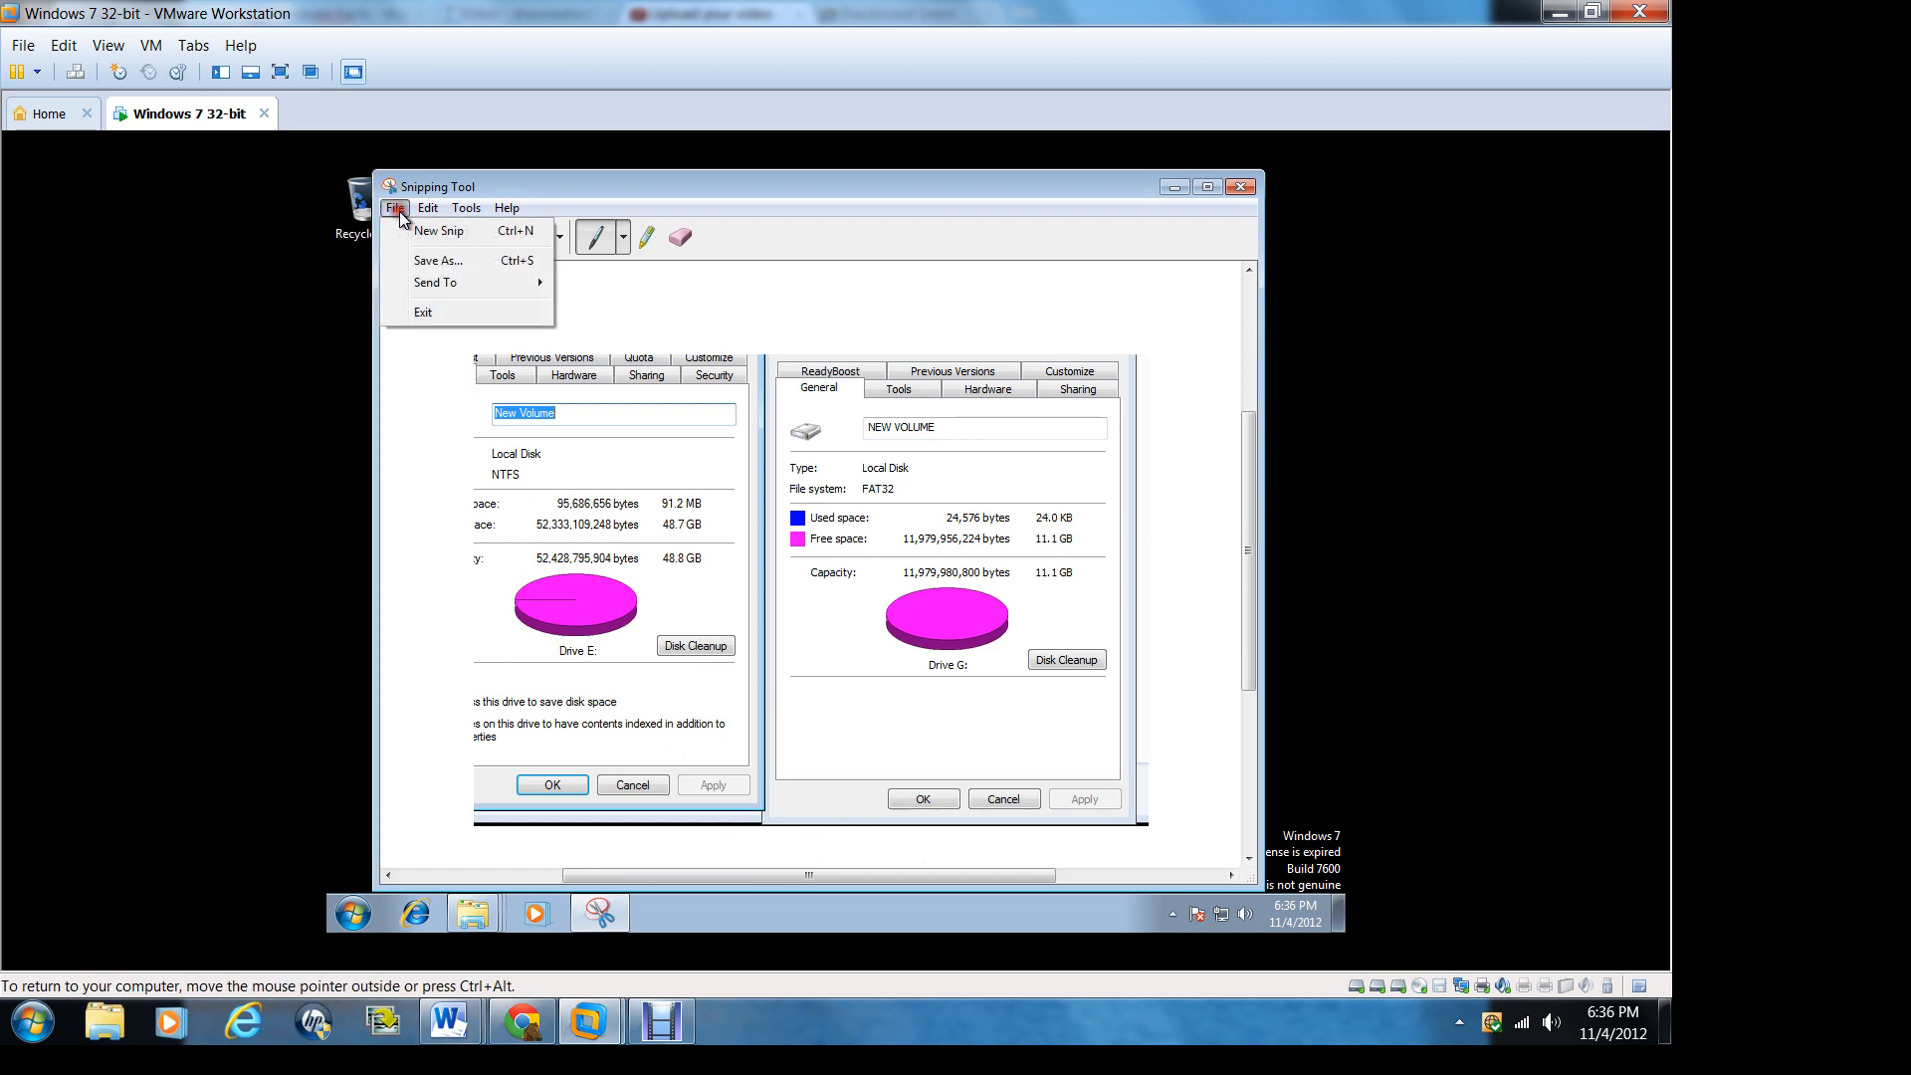
click(439, 264)
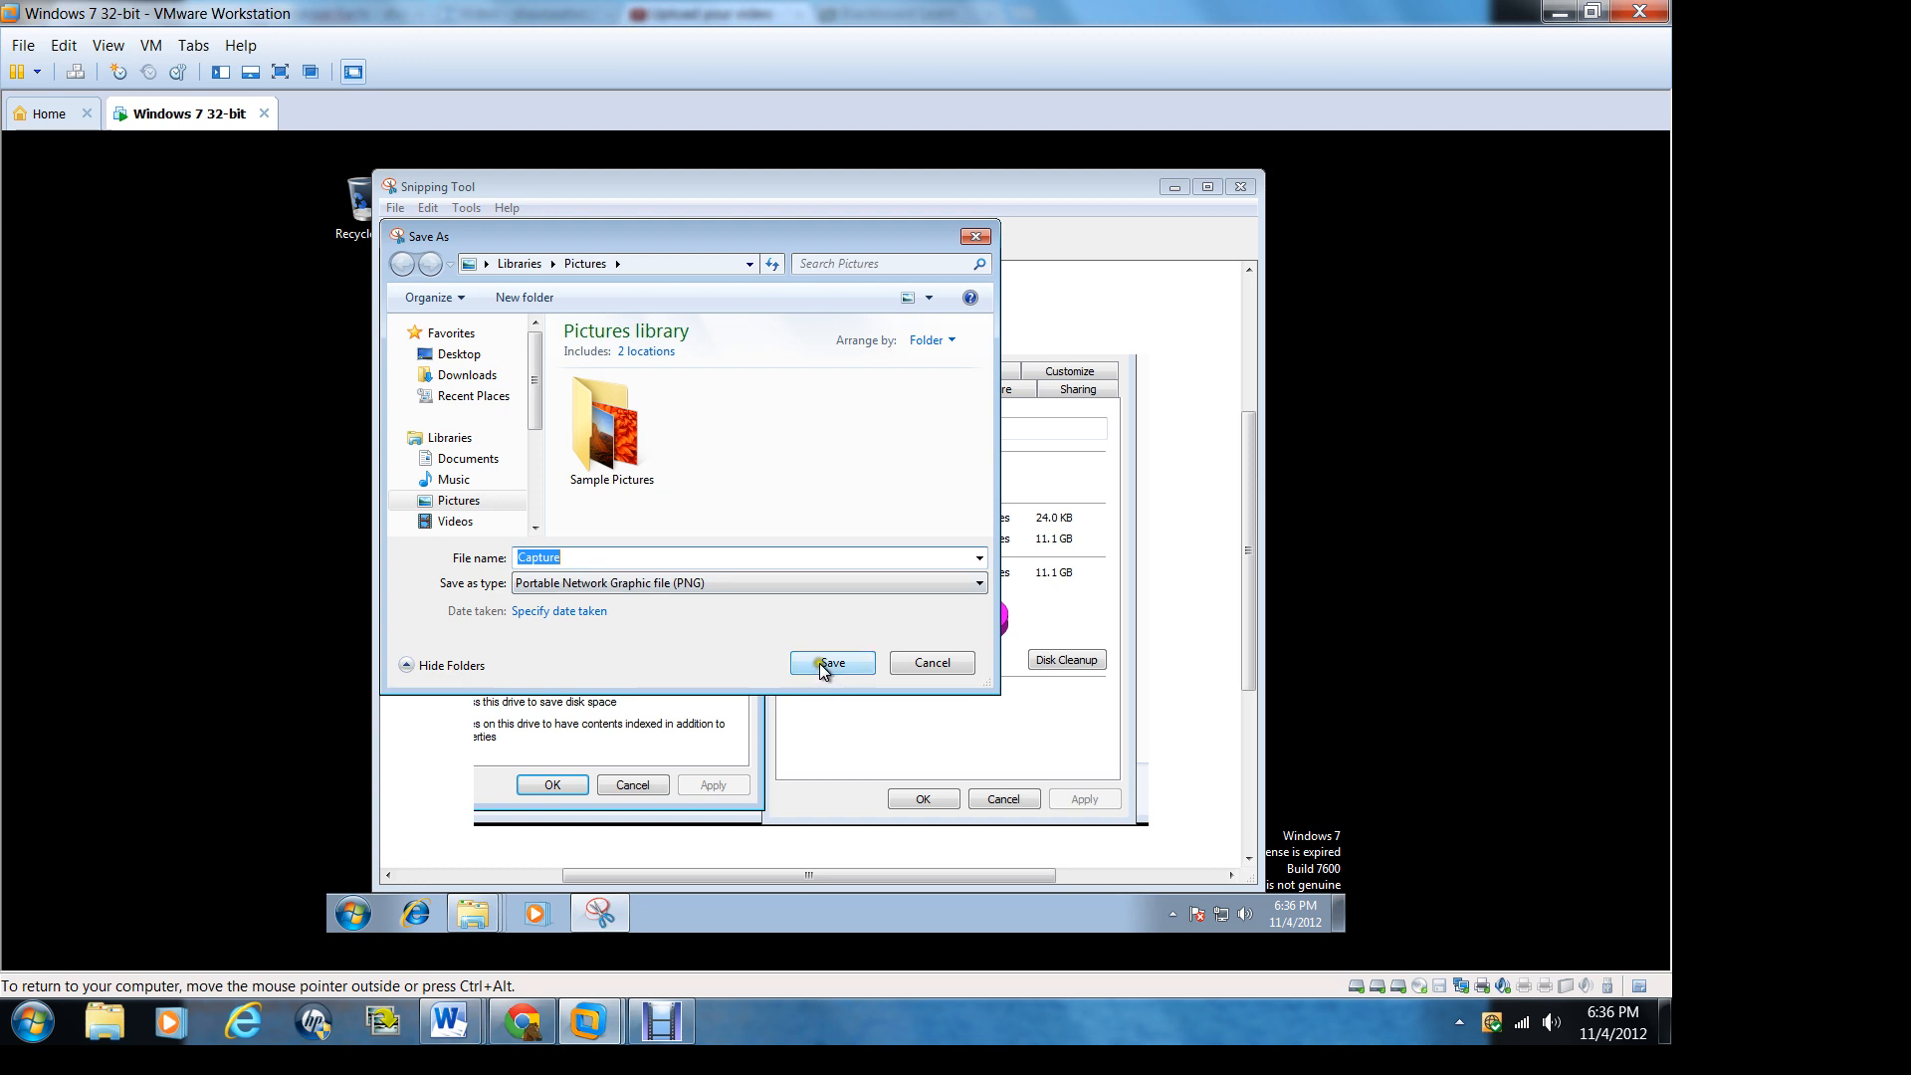
click(484, 459)
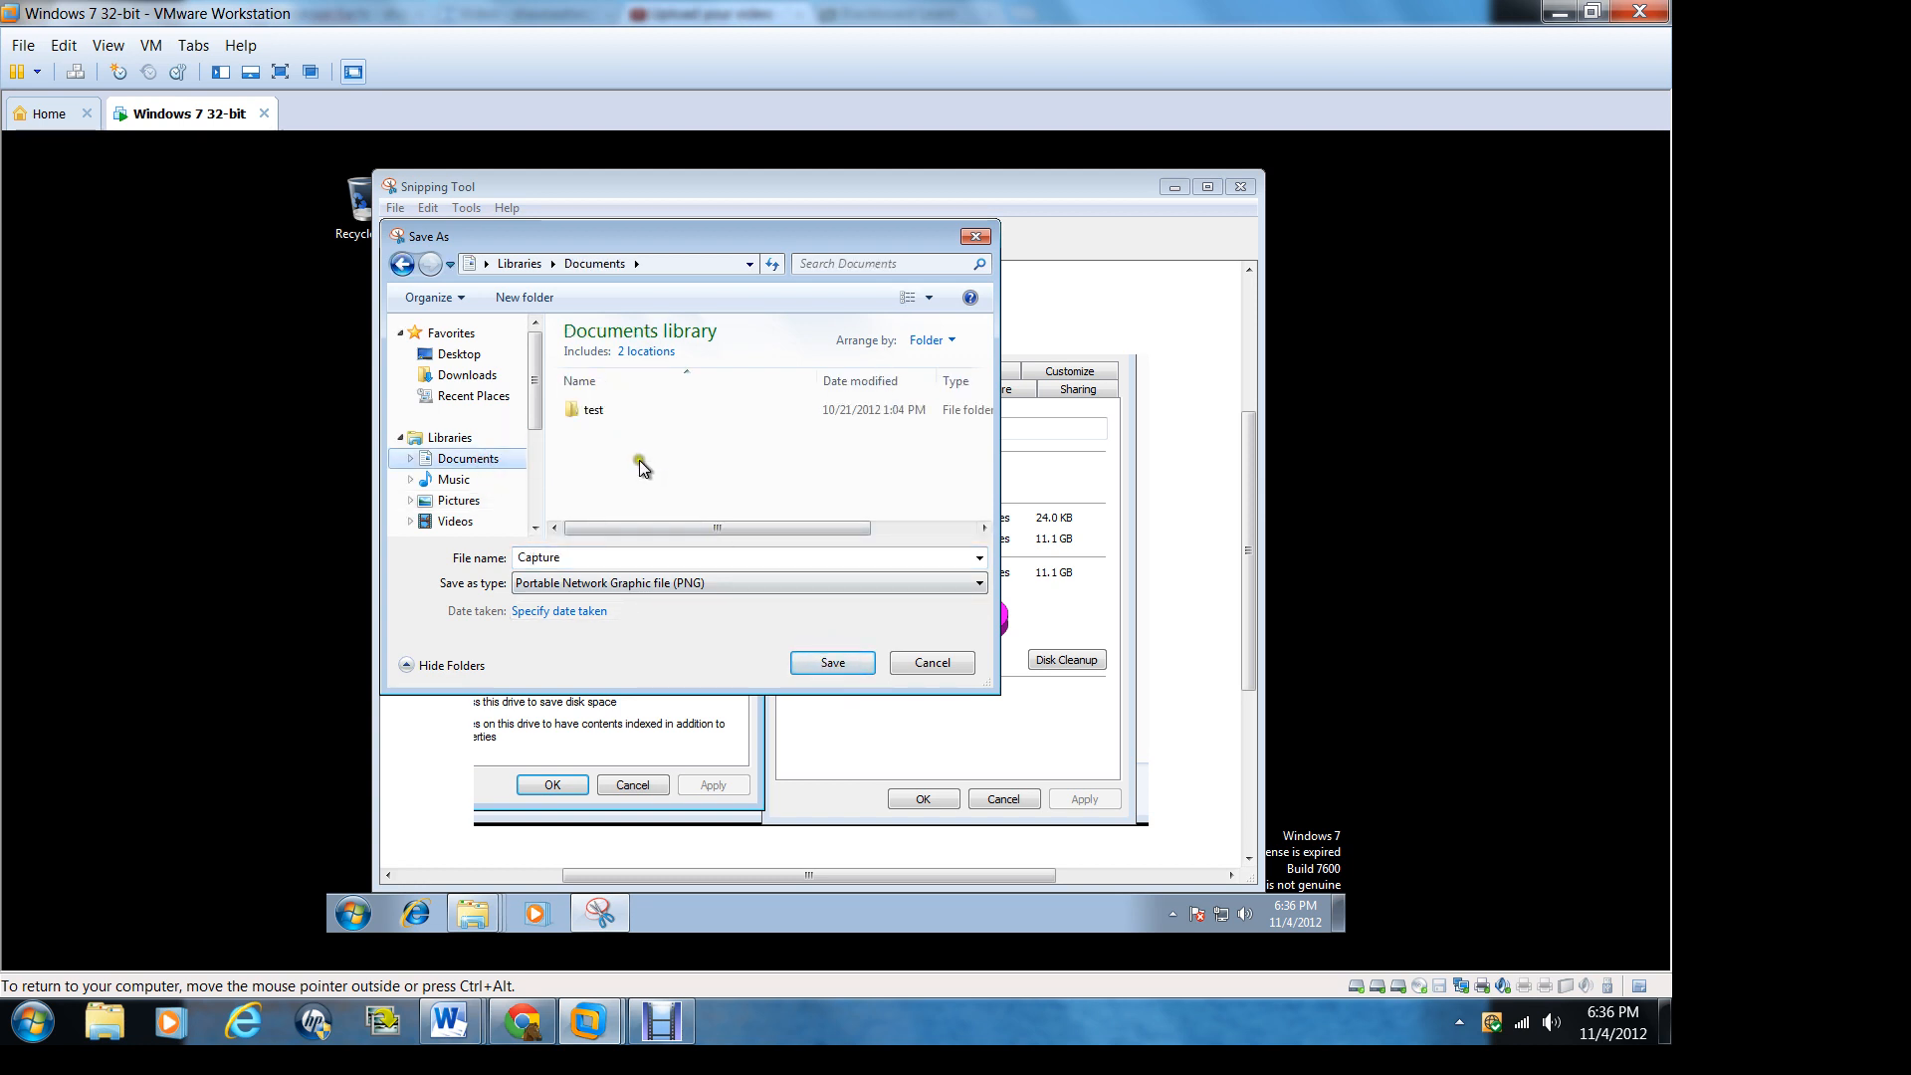
double_click(601, 411)
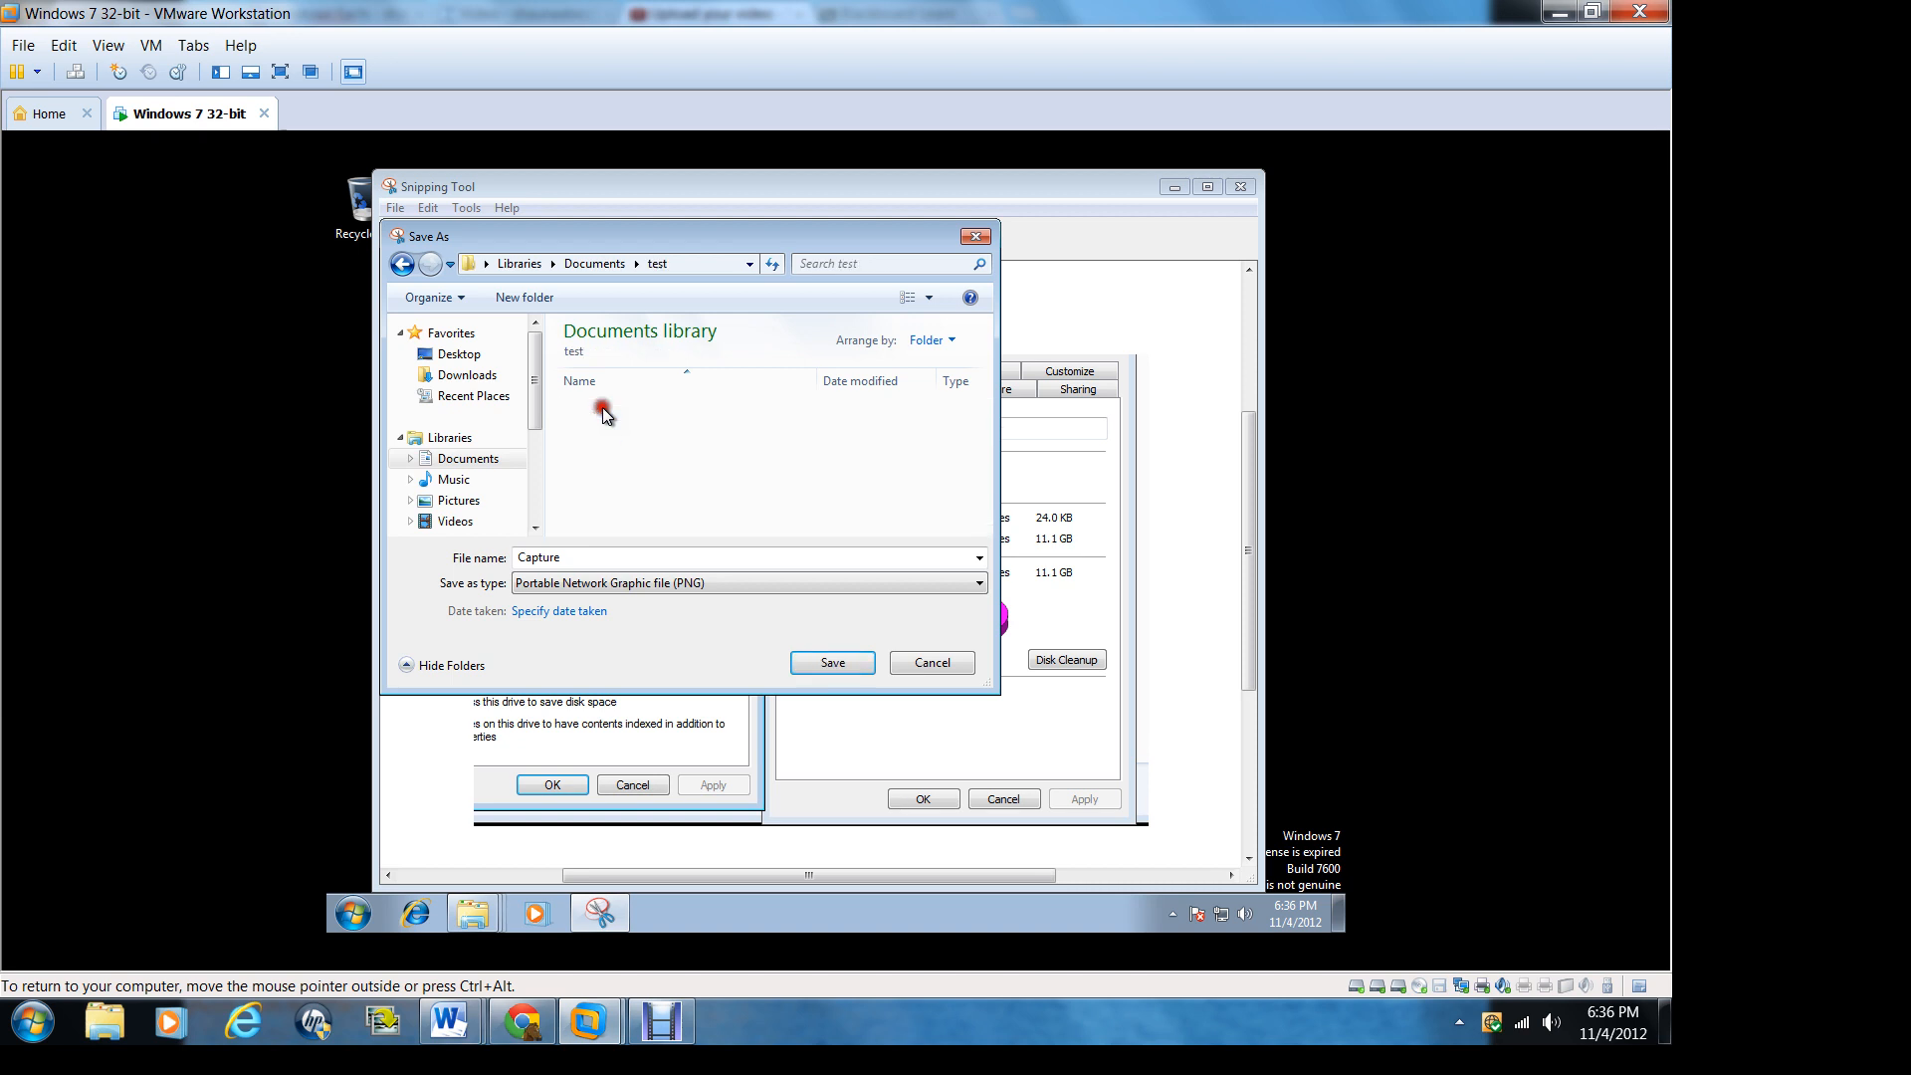
click(836, 663)
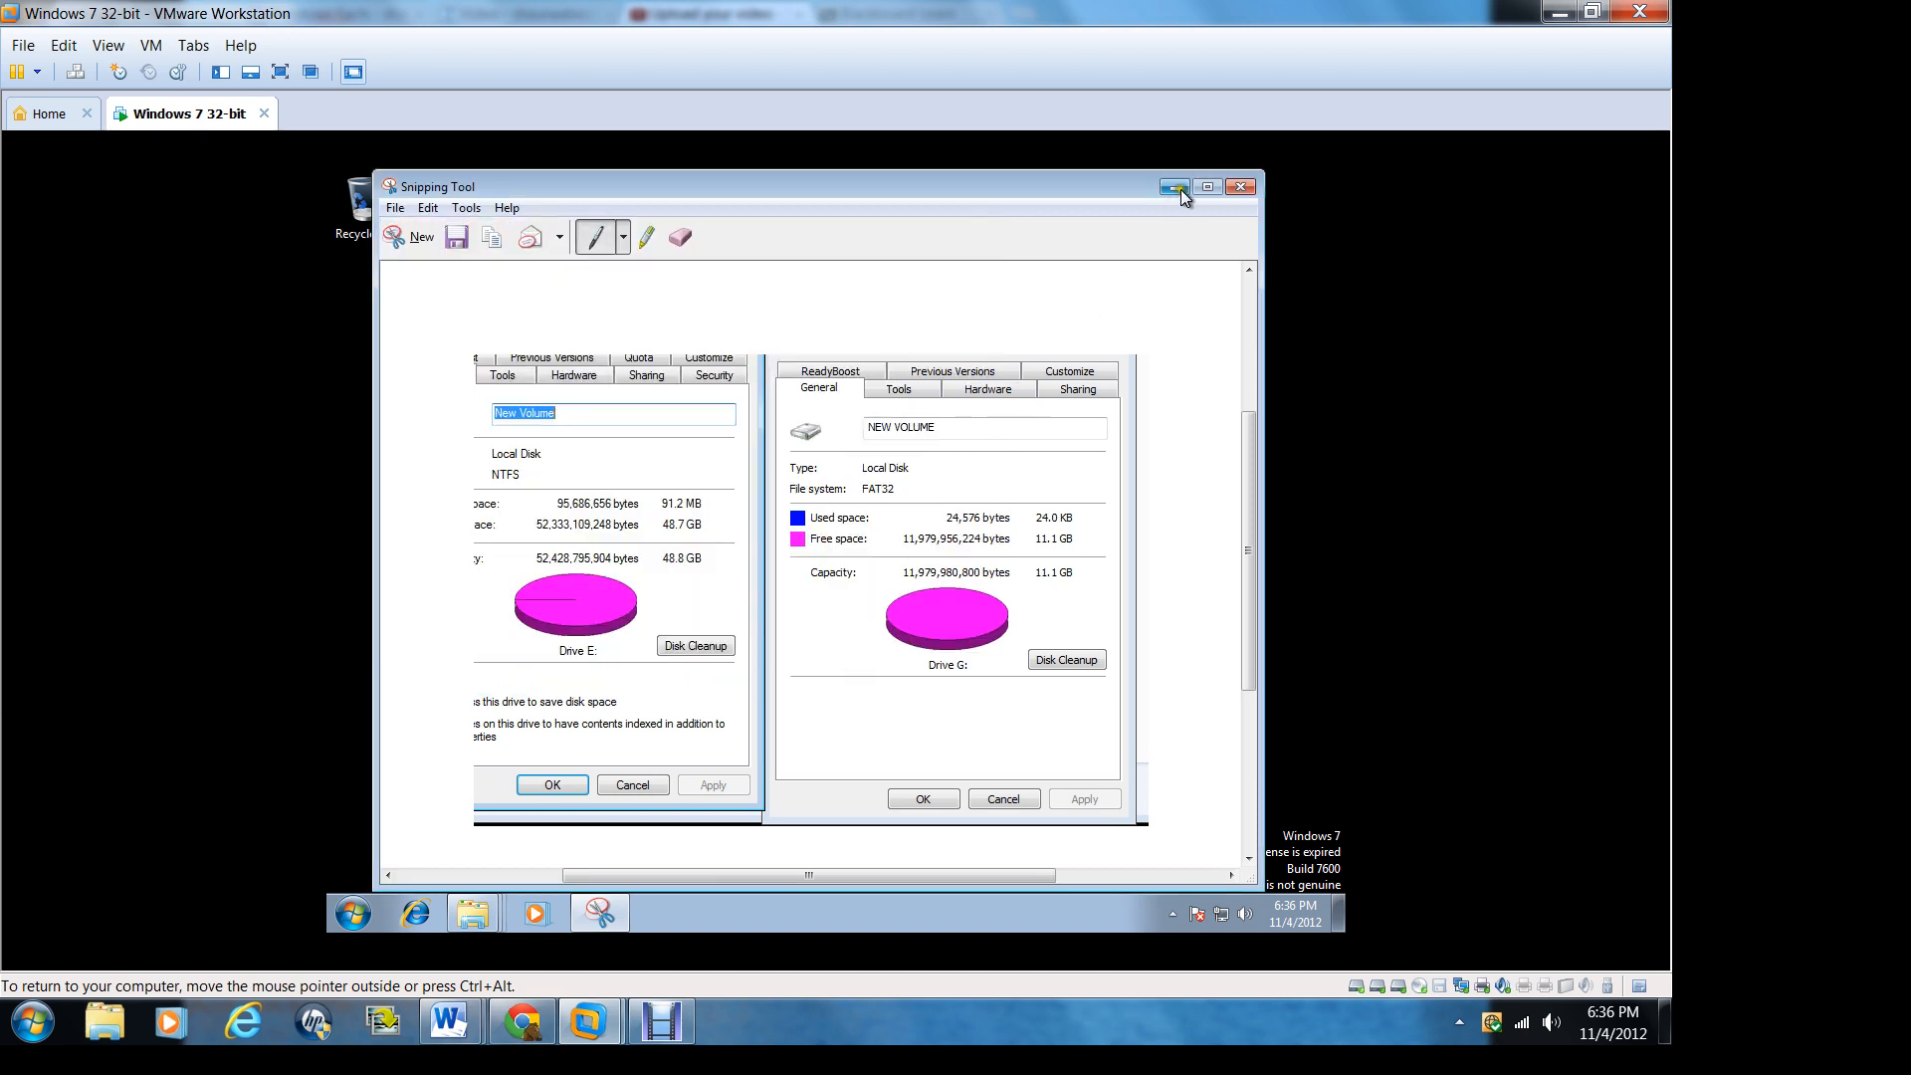
click(1244, 189)
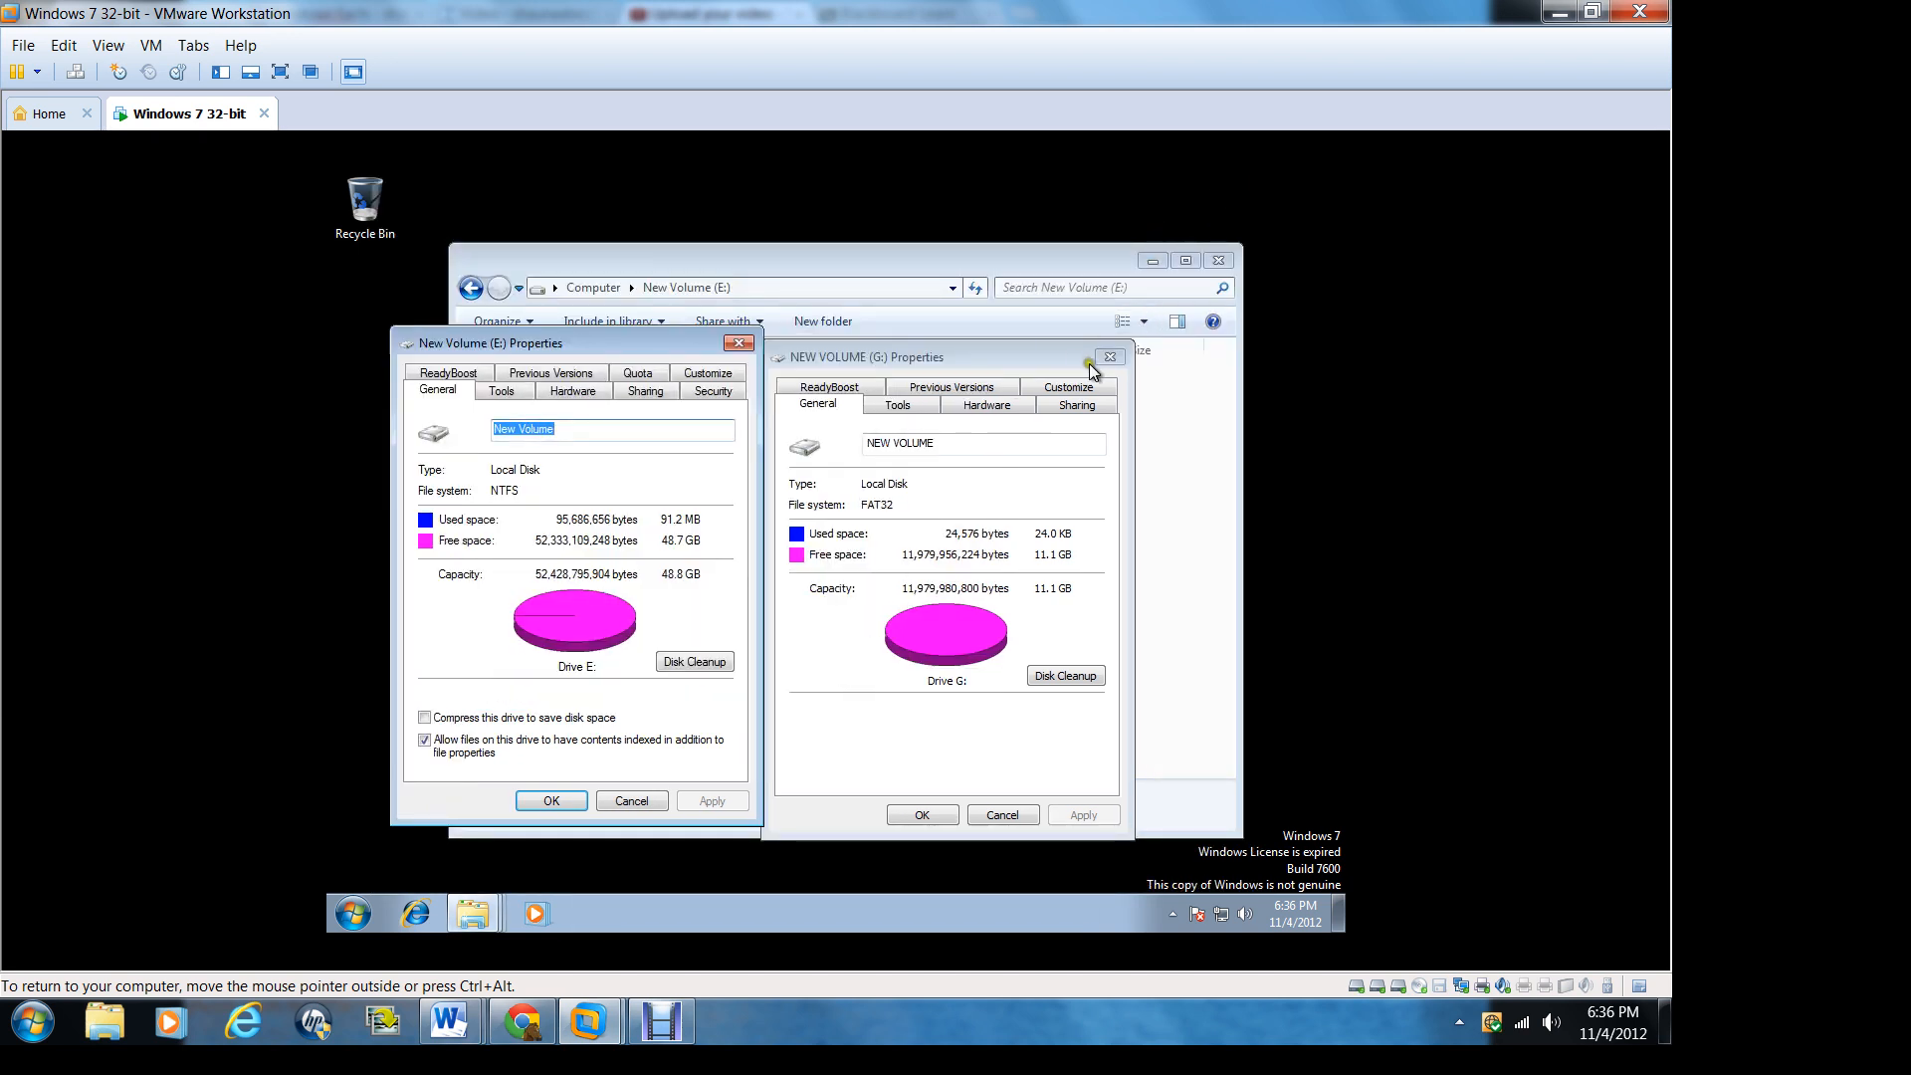
Step: Close the properties of NEW VOLUME (G:) and New Volume (E:) and the Windows Explorer window
click(925, 814)
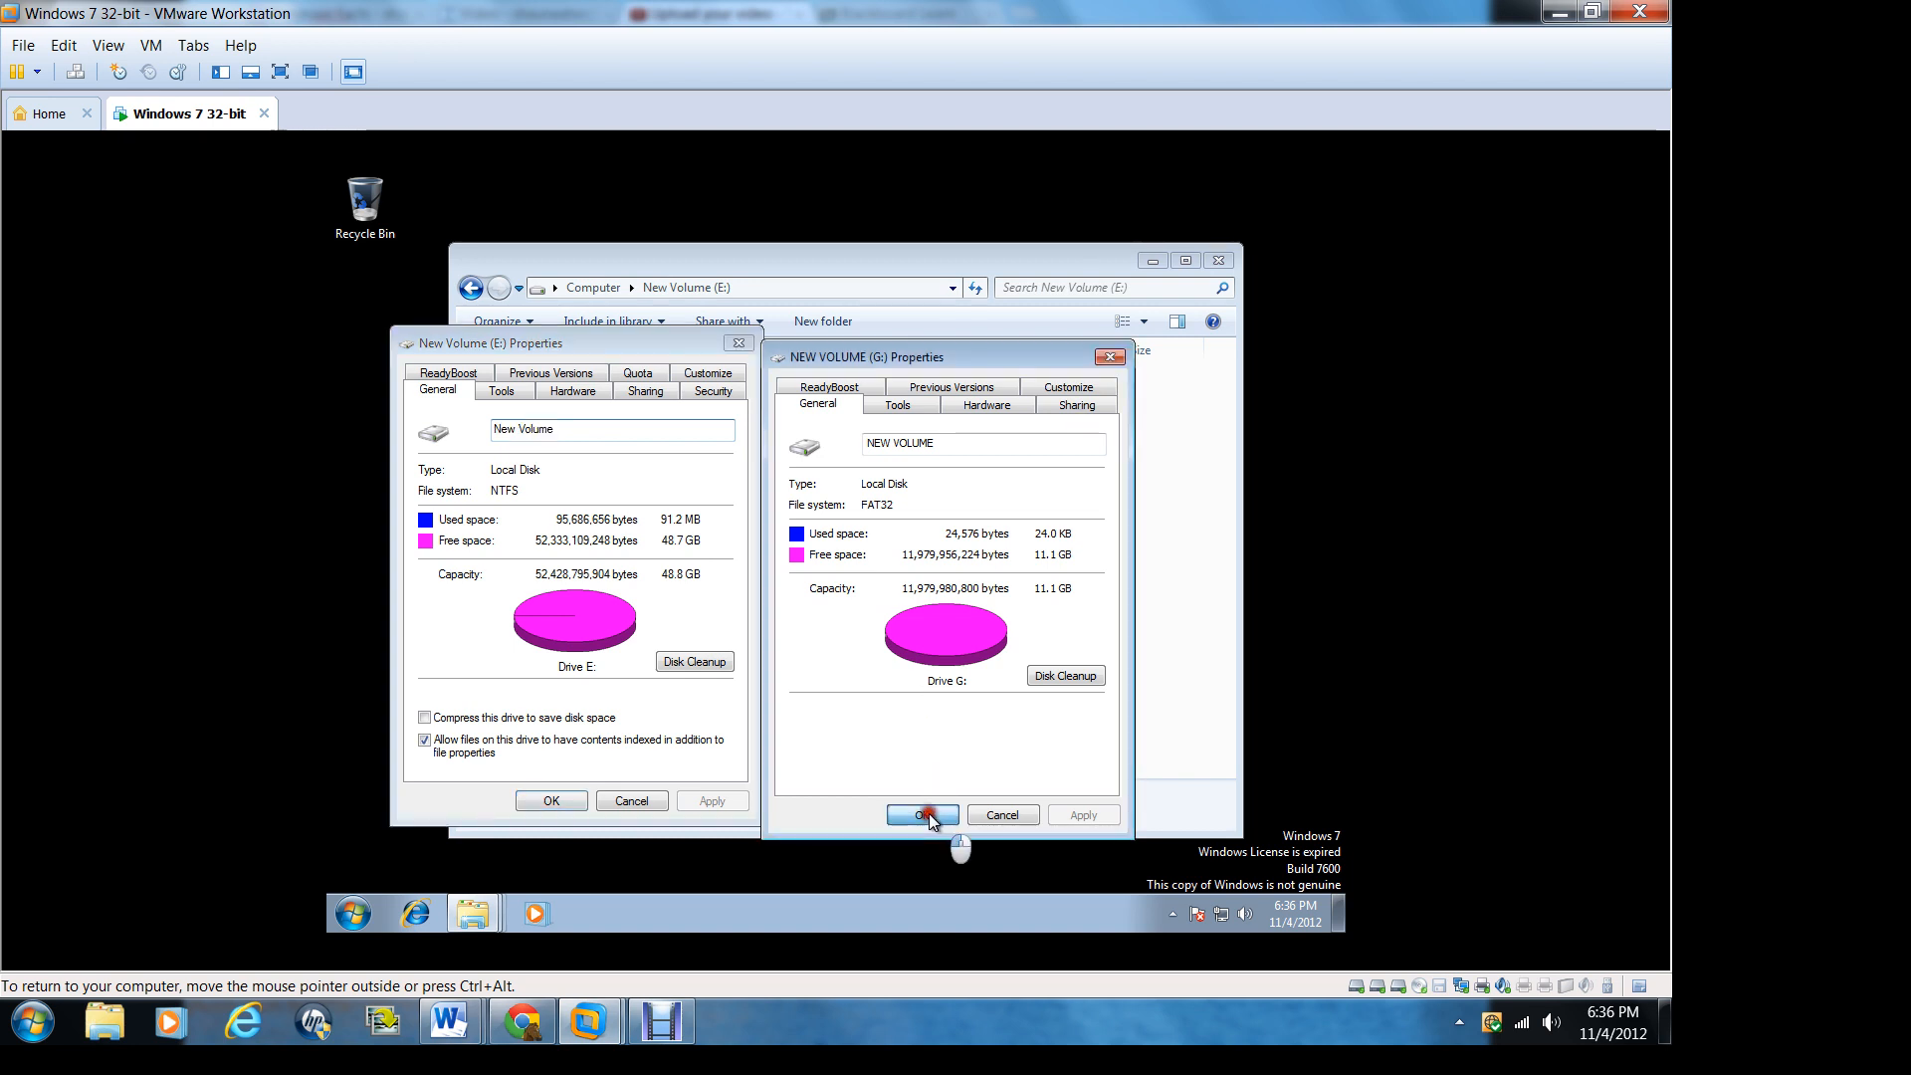
click(538, 802)
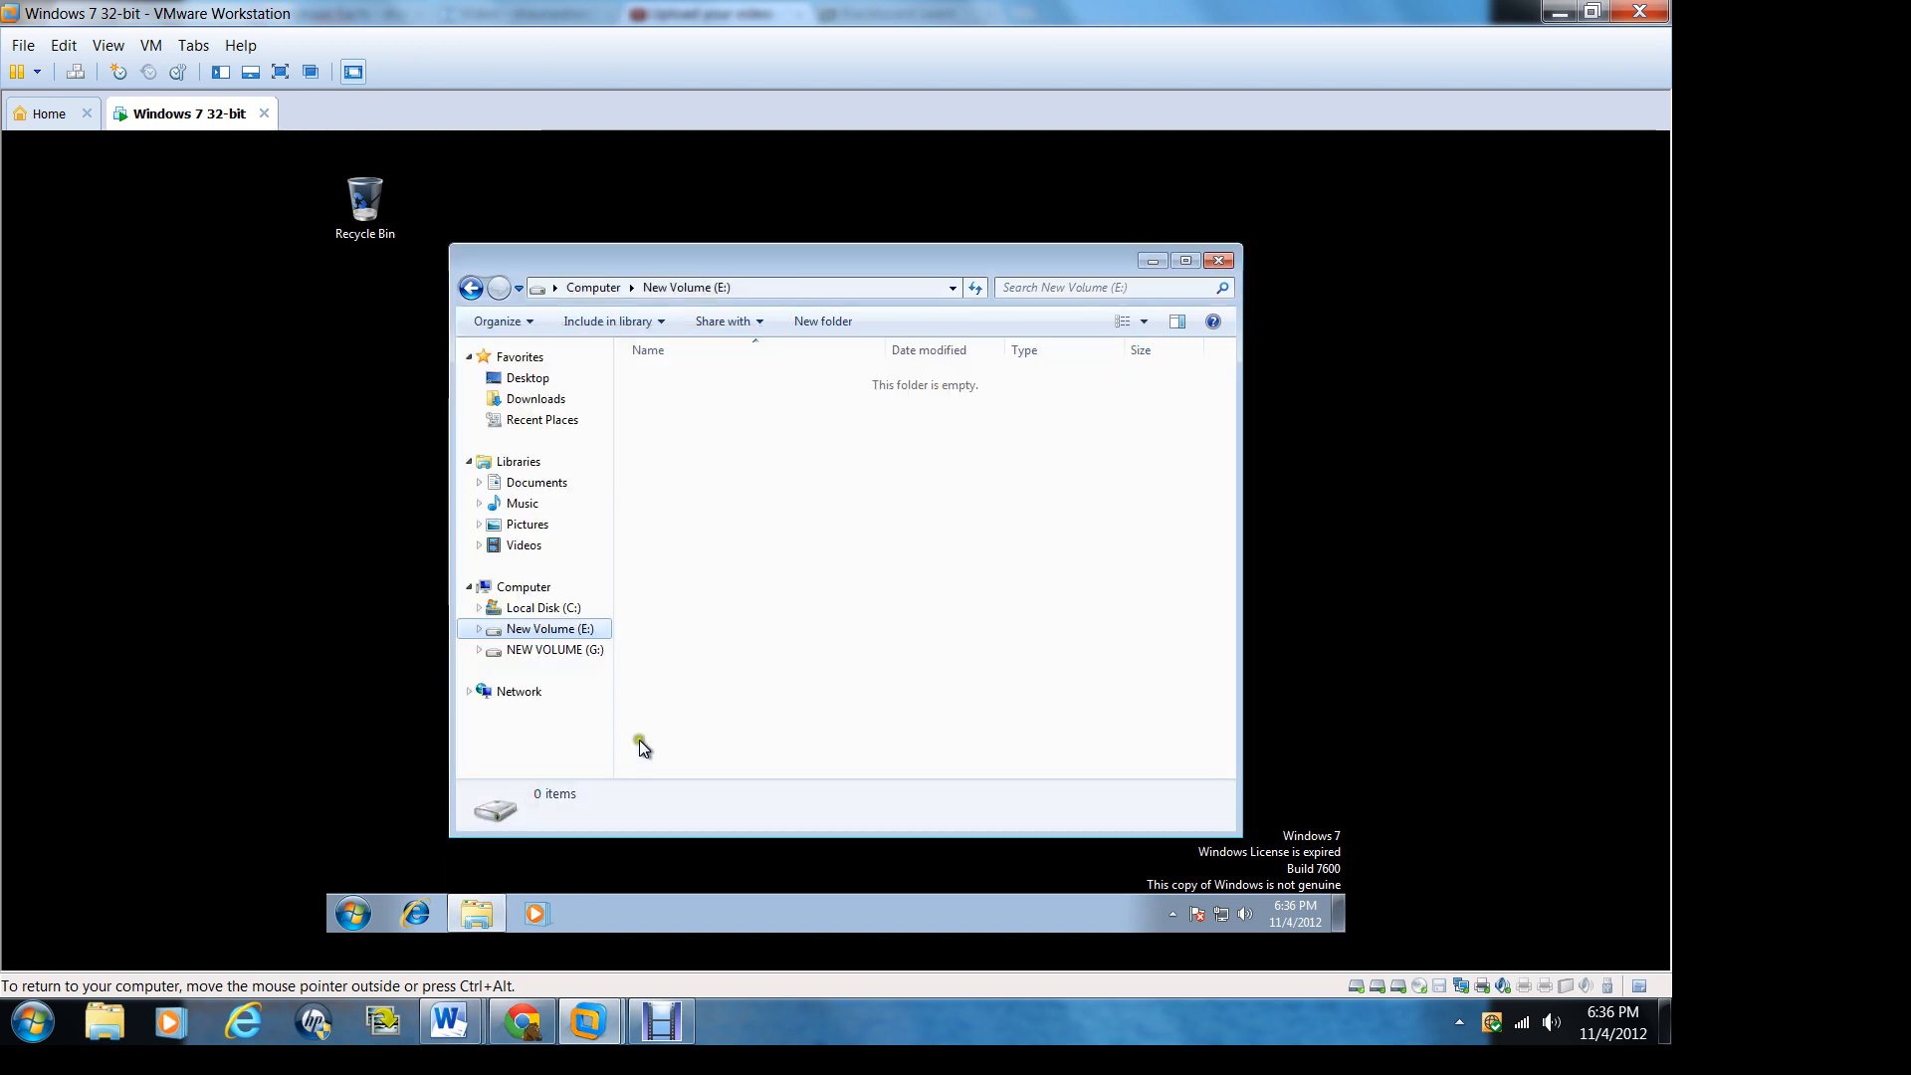
click(1219, 260)
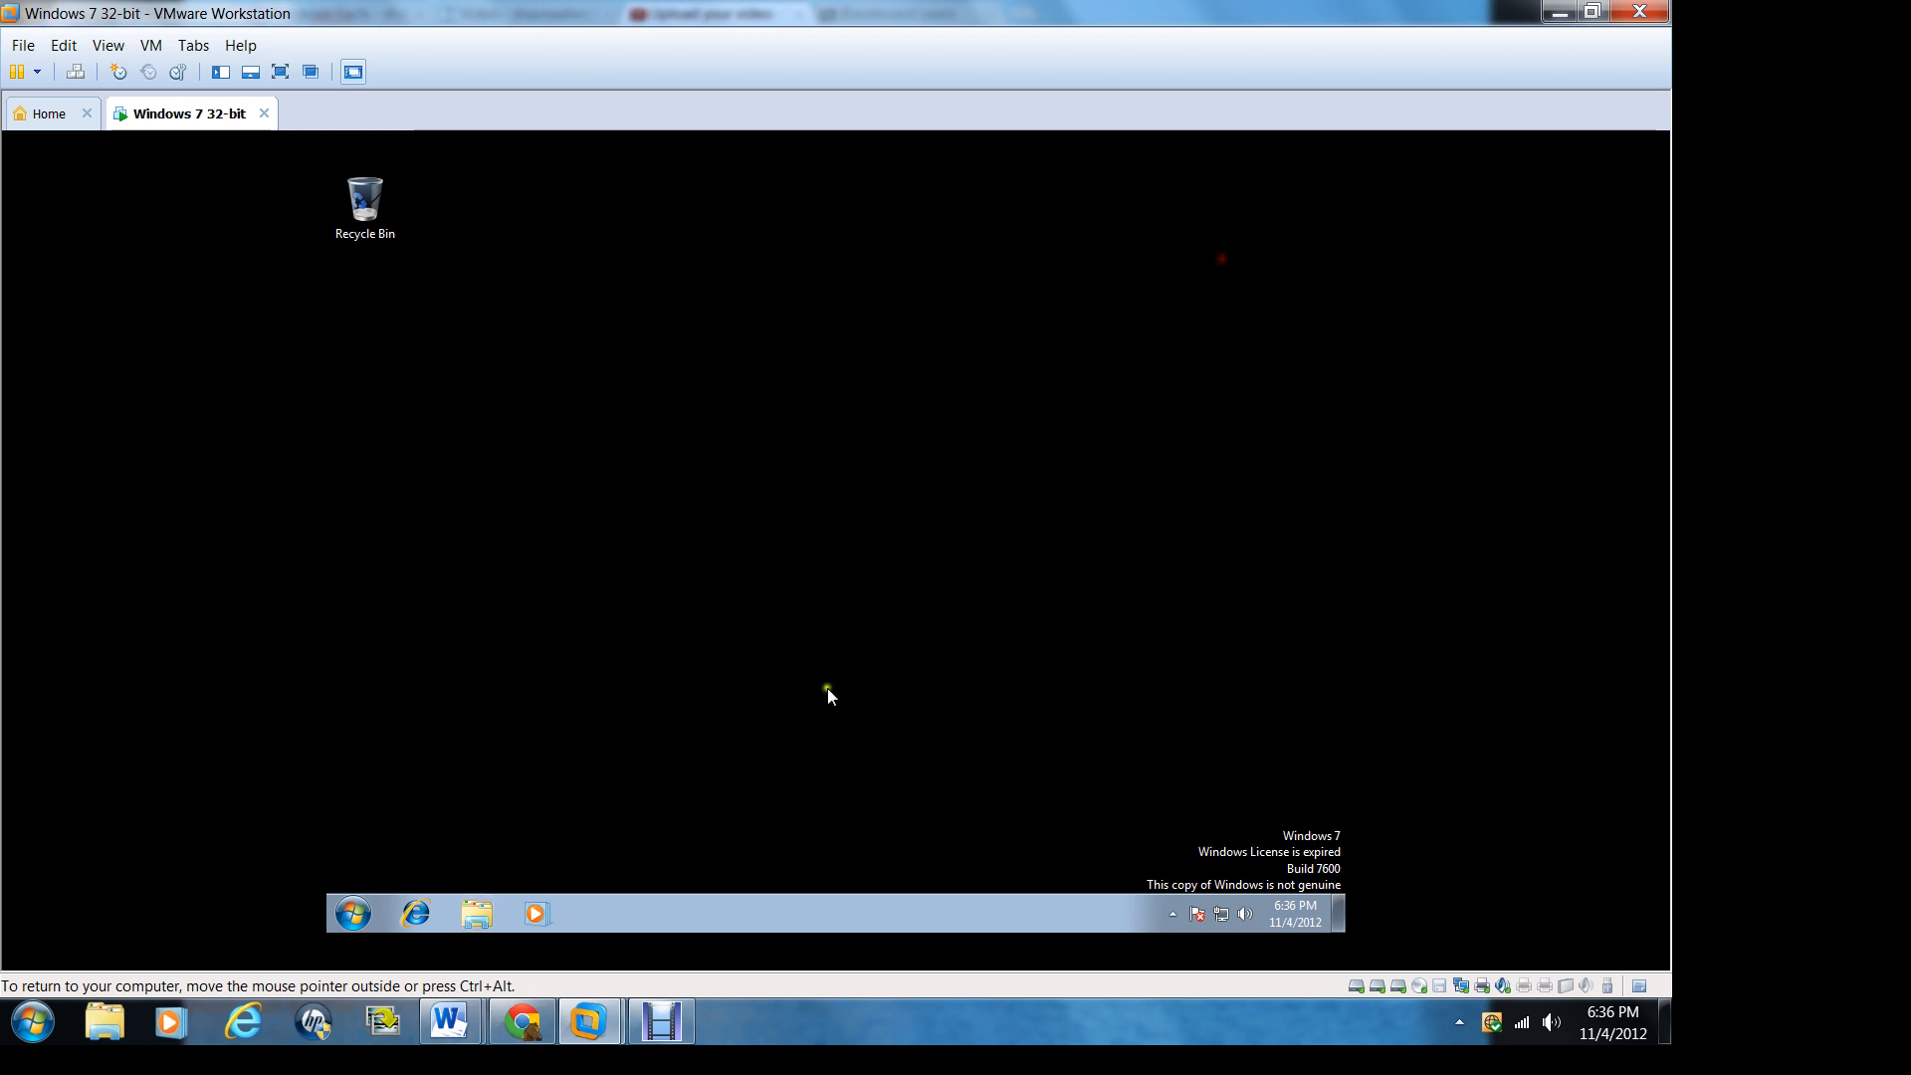
click(678, 1025)
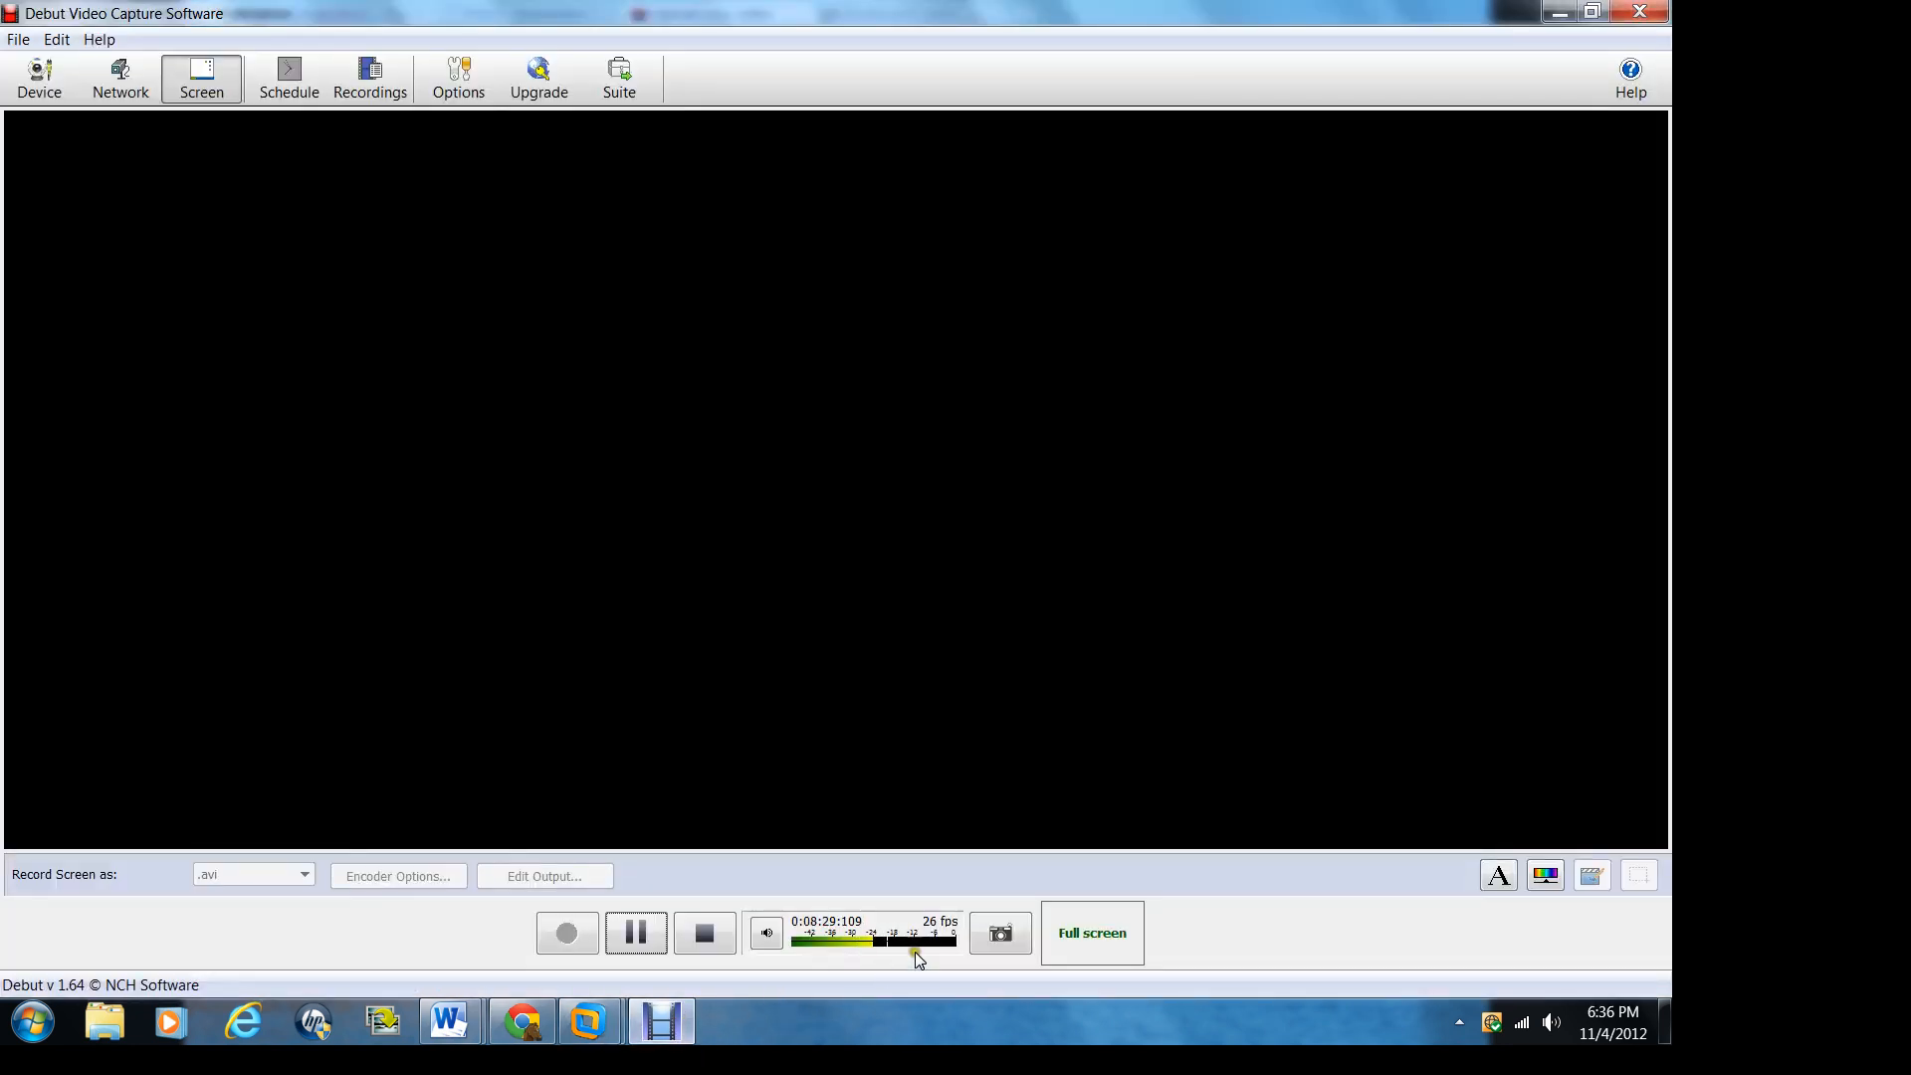